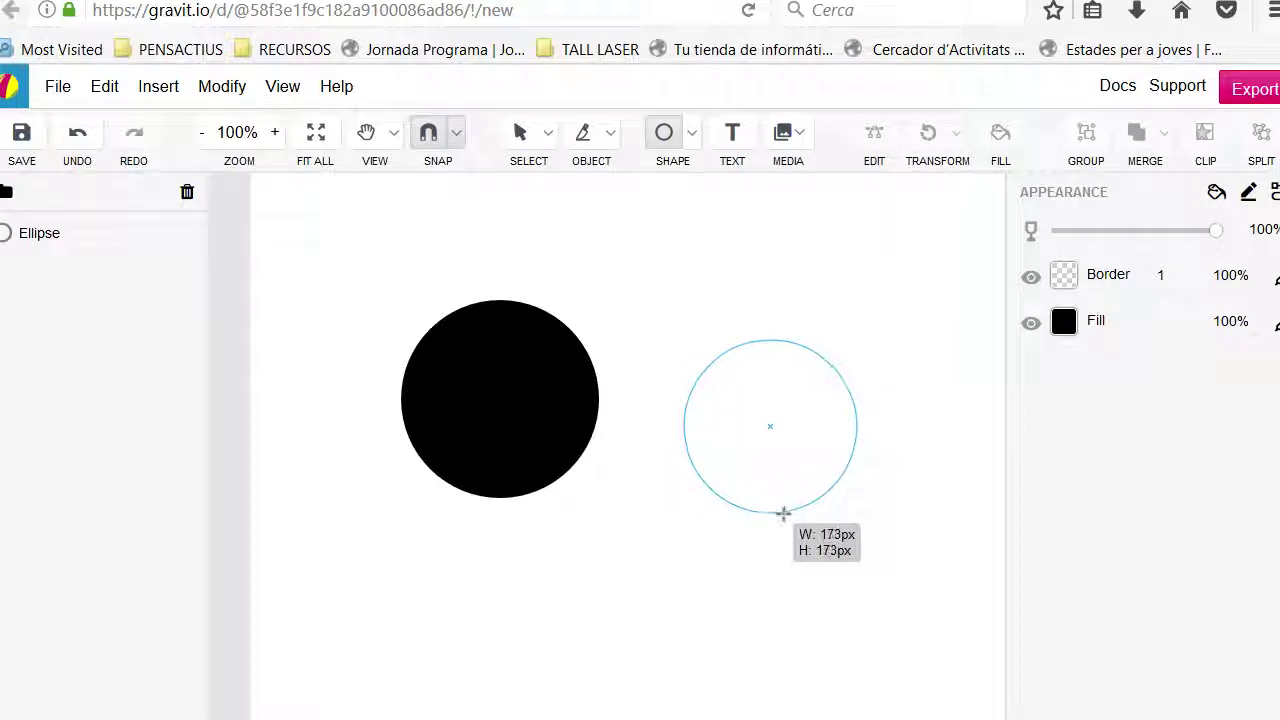
Fill the second circle with white (#FFFFFF).
left_click(1062, 519)
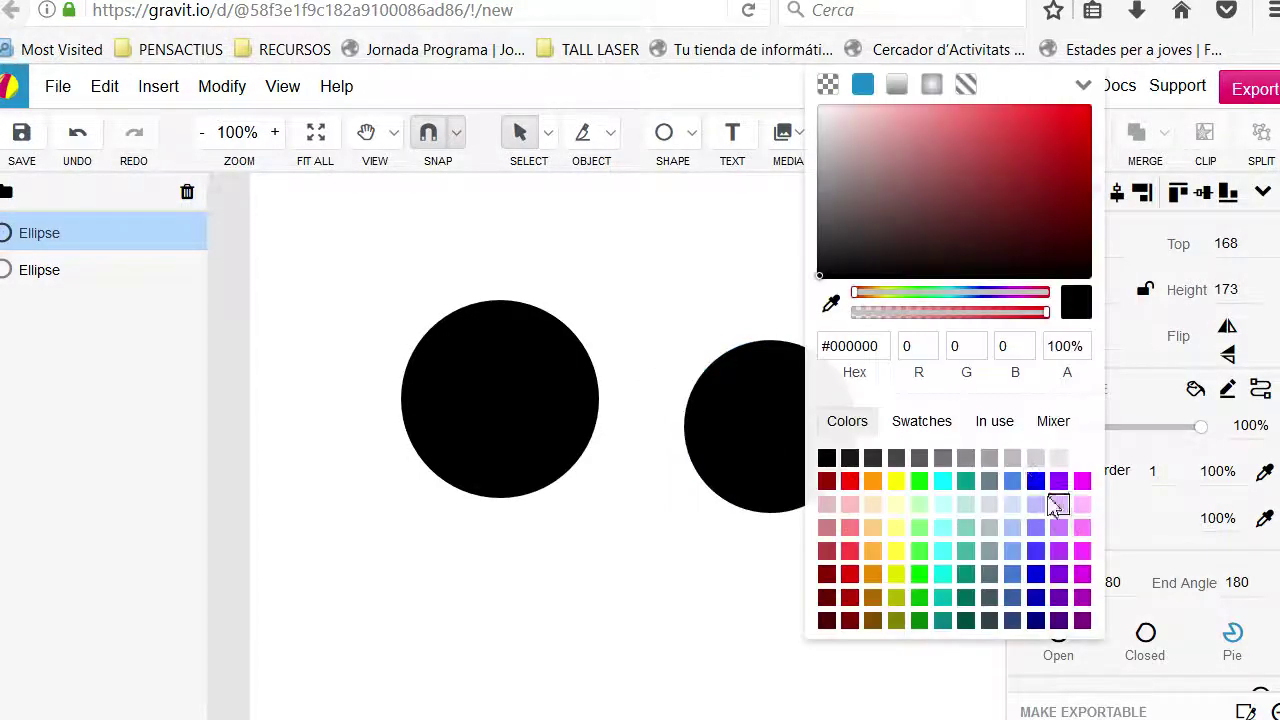
left_click(1082, 458)
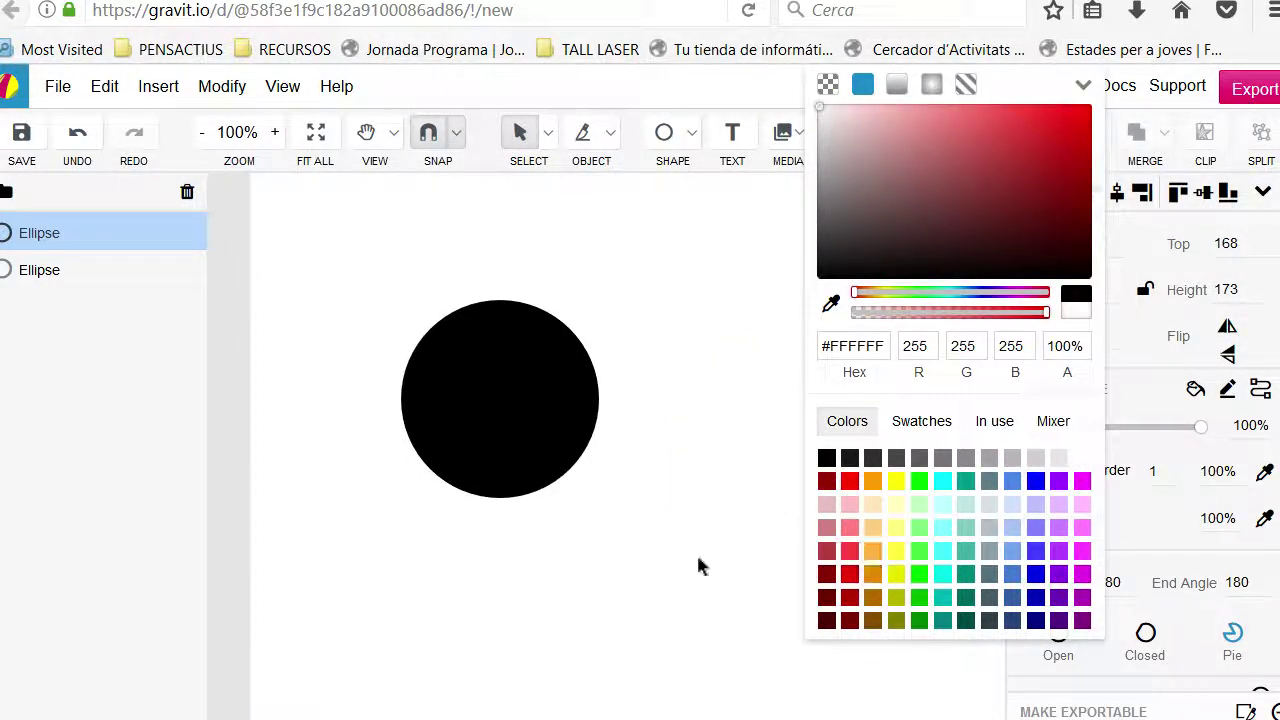
left_click(697, 566)
Shrink the white circle to 165 px wide and centre it inside the large black circle.
left_click(791, 446)
left_click_drag(791, 446, 519, 416)
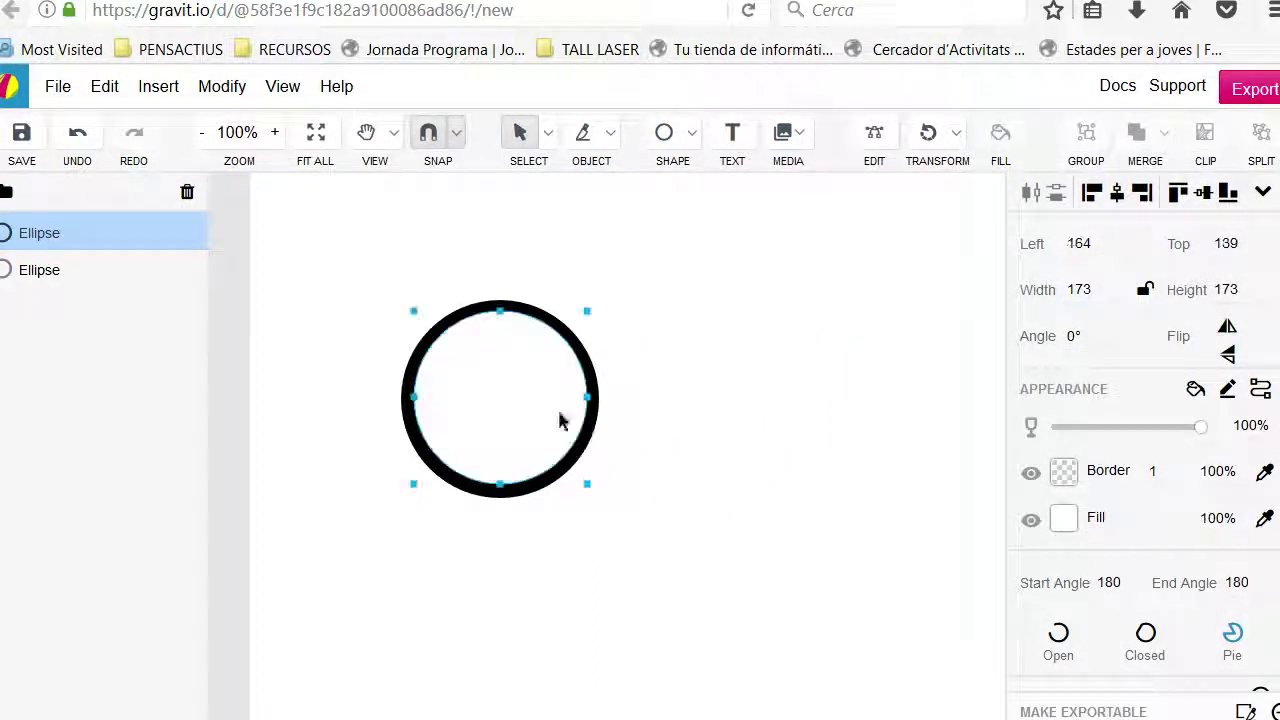
left_click_drag(588, 486, 578, 479)
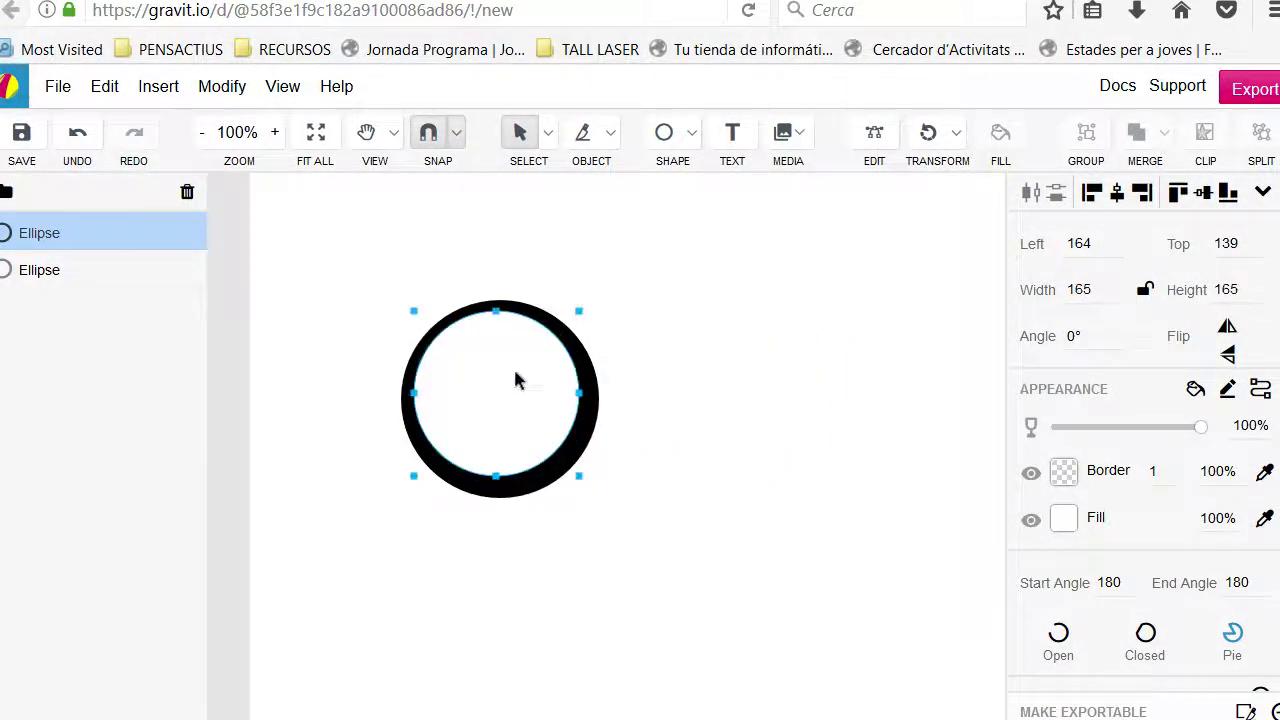
mouse_move(514, 376)
left_mouse_down()
mouse_move(523, 392)
mouse_move(526, 380)
left_mouse_up()
left_click(570, 290)
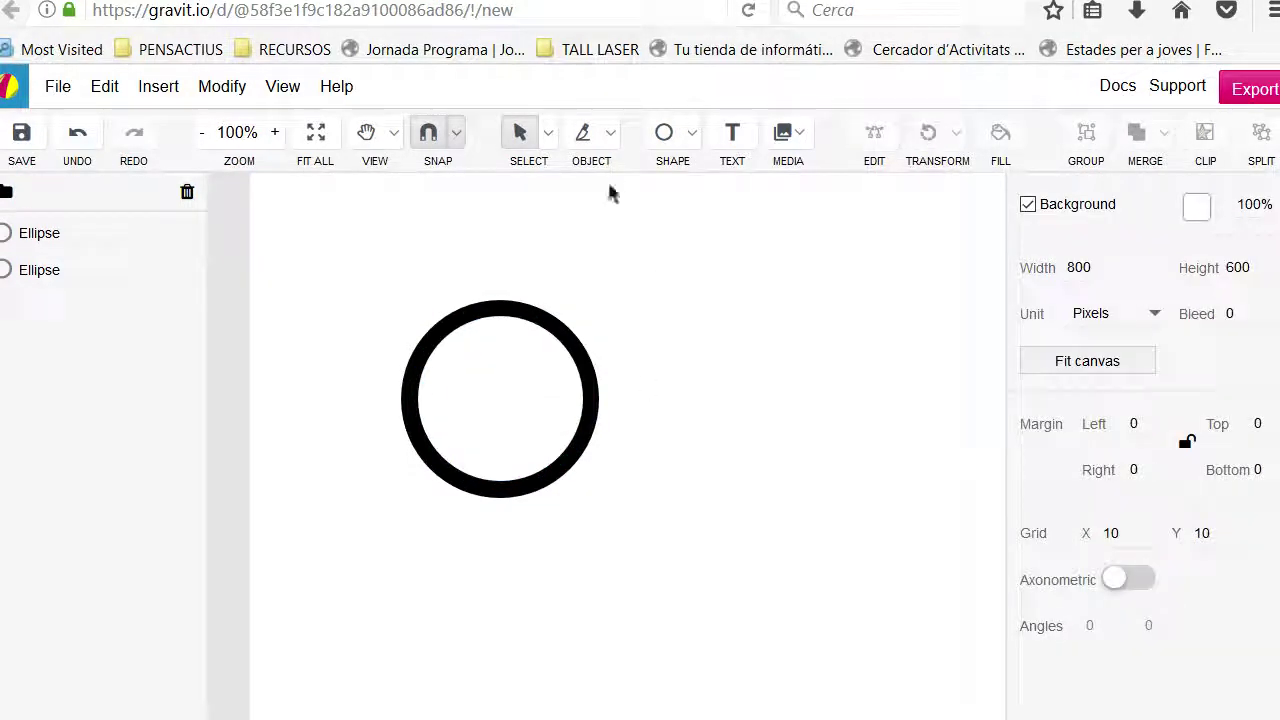
Add a black circle about 145 px in diameter, centred inside the white circle.
left_click(663, 133)
left_click_drag(711, 356, 835, 502)
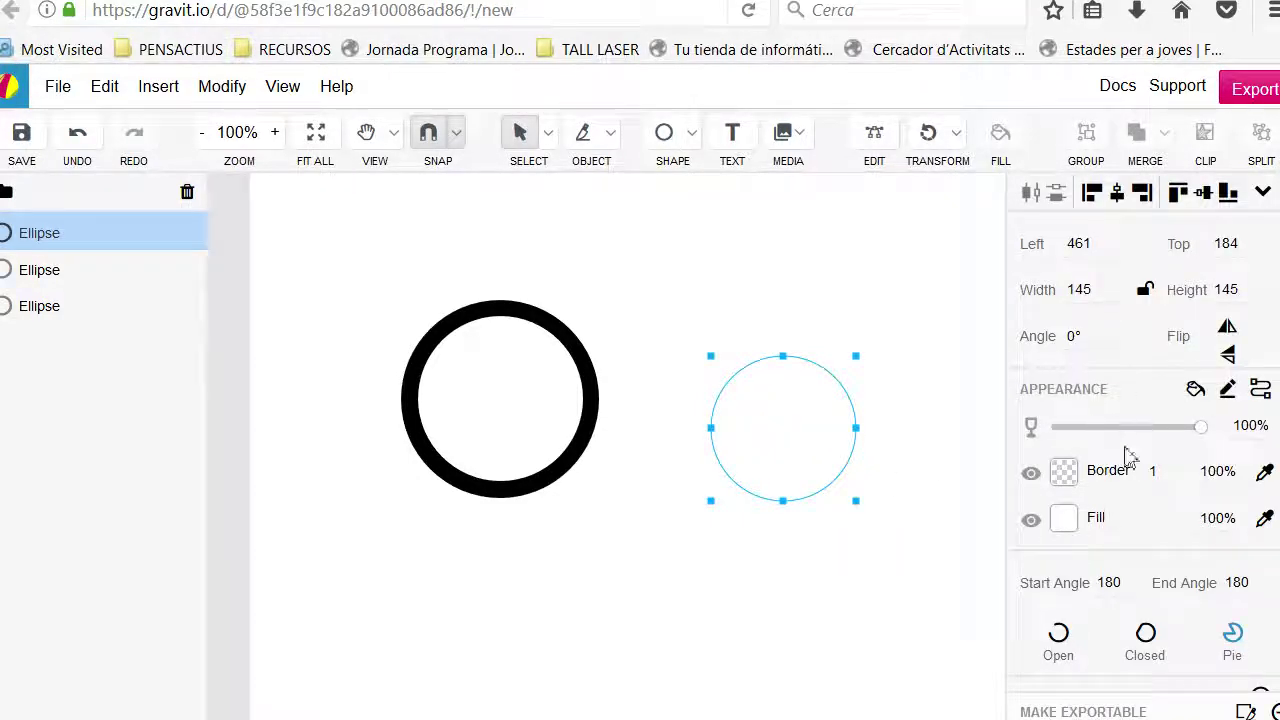
left_click(1064, 520)
left_click(826, 458)
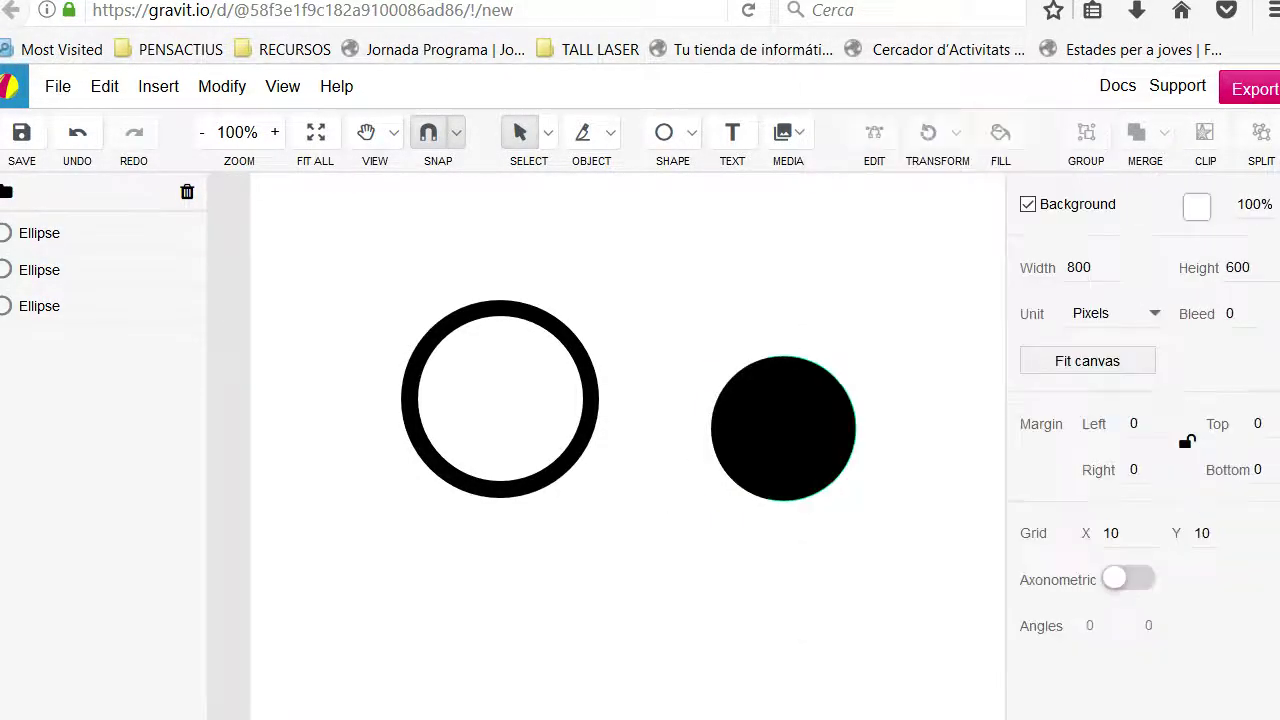
left_click_drag(712, 430, 494, 400)
left_click(665, 232)
Add a red (#FF0000) circle about 120 px in diameter, centred inside the inner black circle.
left_click(664, 132)
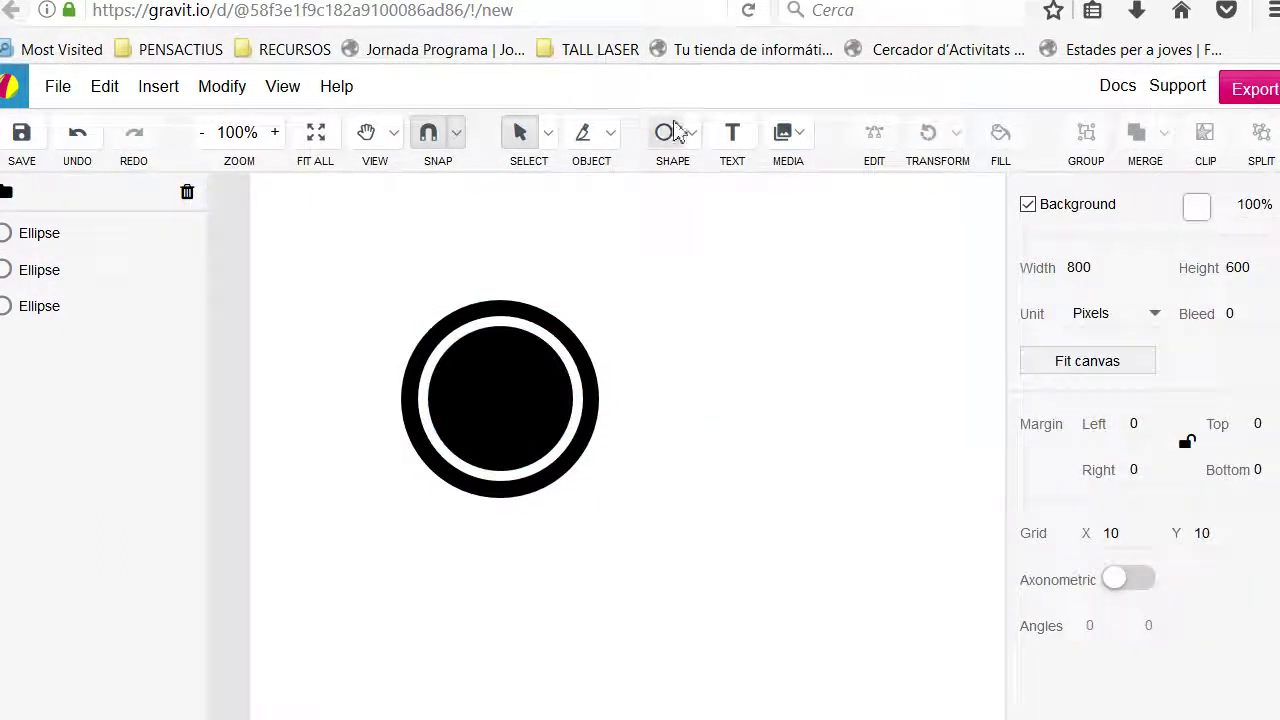
left_click_drag(689, 421, 786, 537)
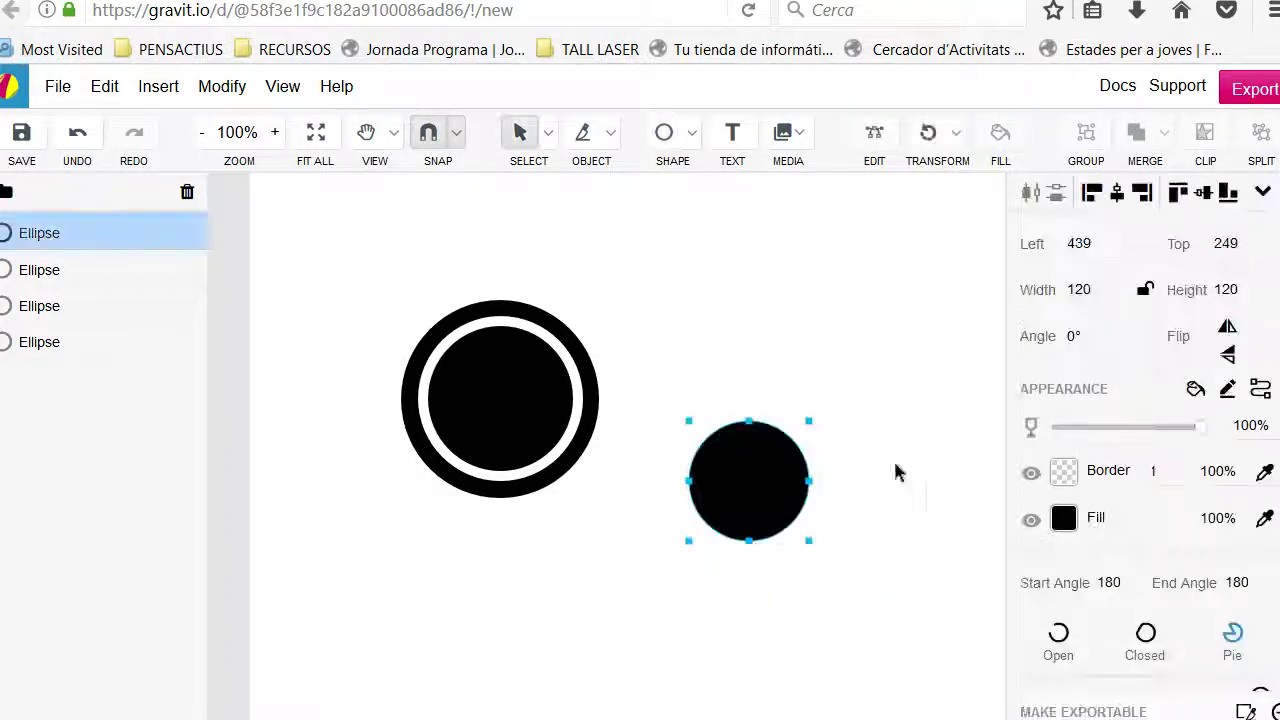
left_click(1064, 518)
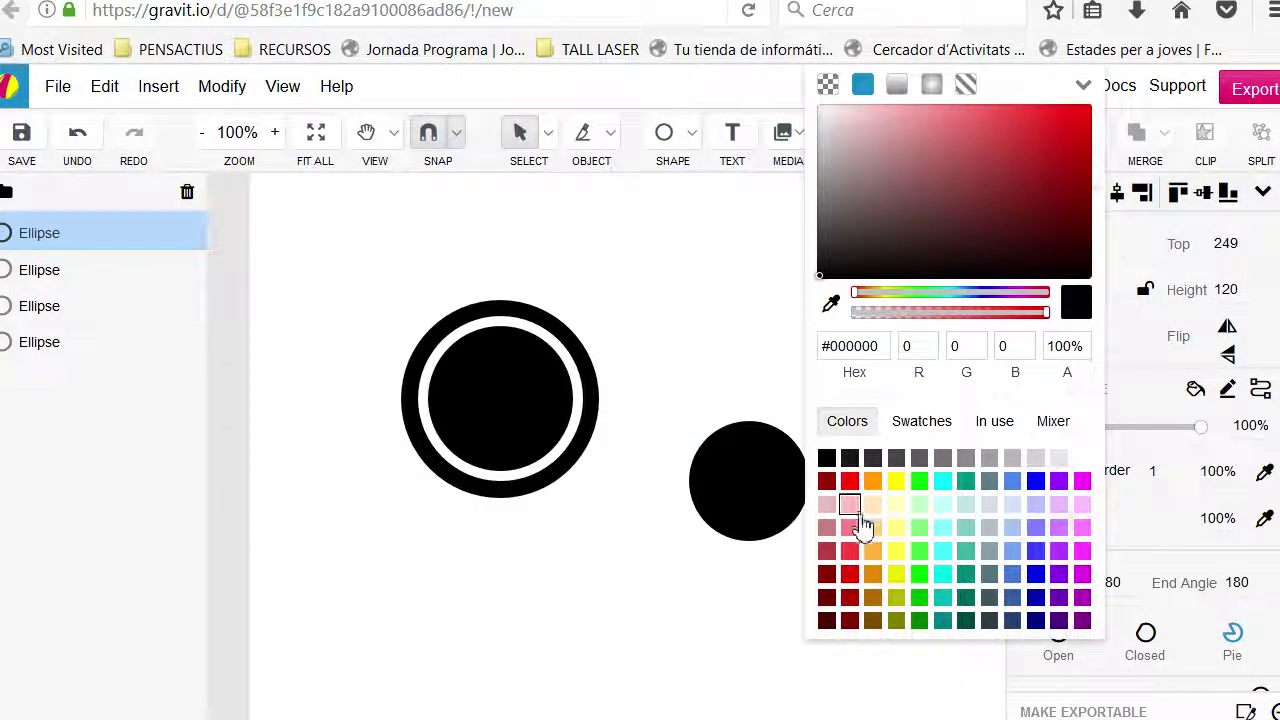
left_click(849, 578)
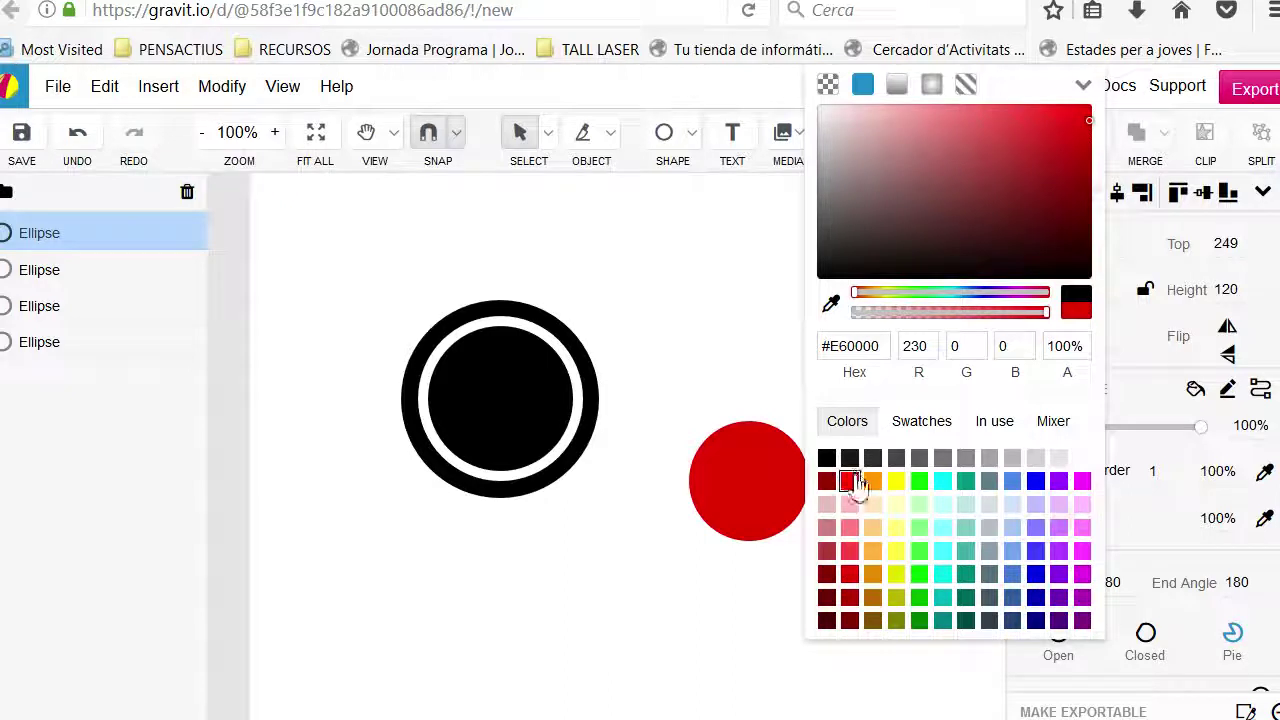
left_click(677, 534)
left_click_drag(745, 484, 497, 403)
left_click(760, 353)
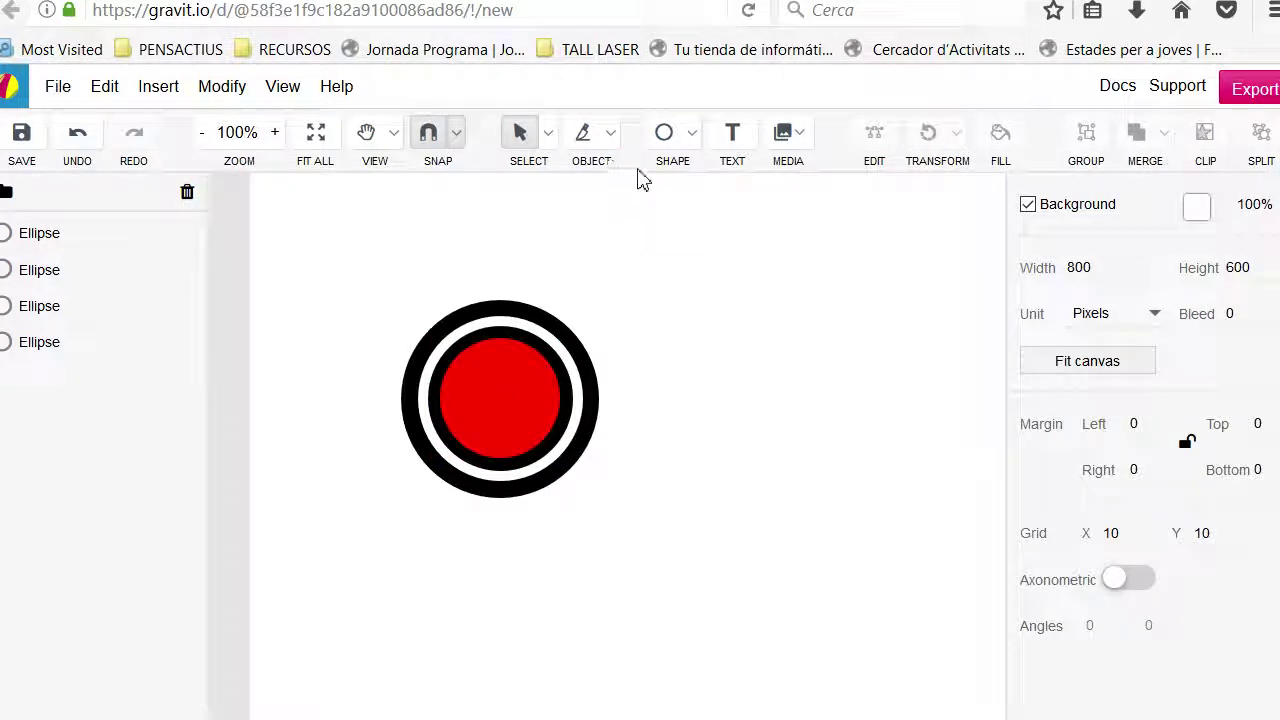
Add a black pupil circle about 67 px in diameter, centred inside the red circle.
left_click(664, 134)
left_click_drag(703, 383, 770, 450)
left_click(1064, 518)
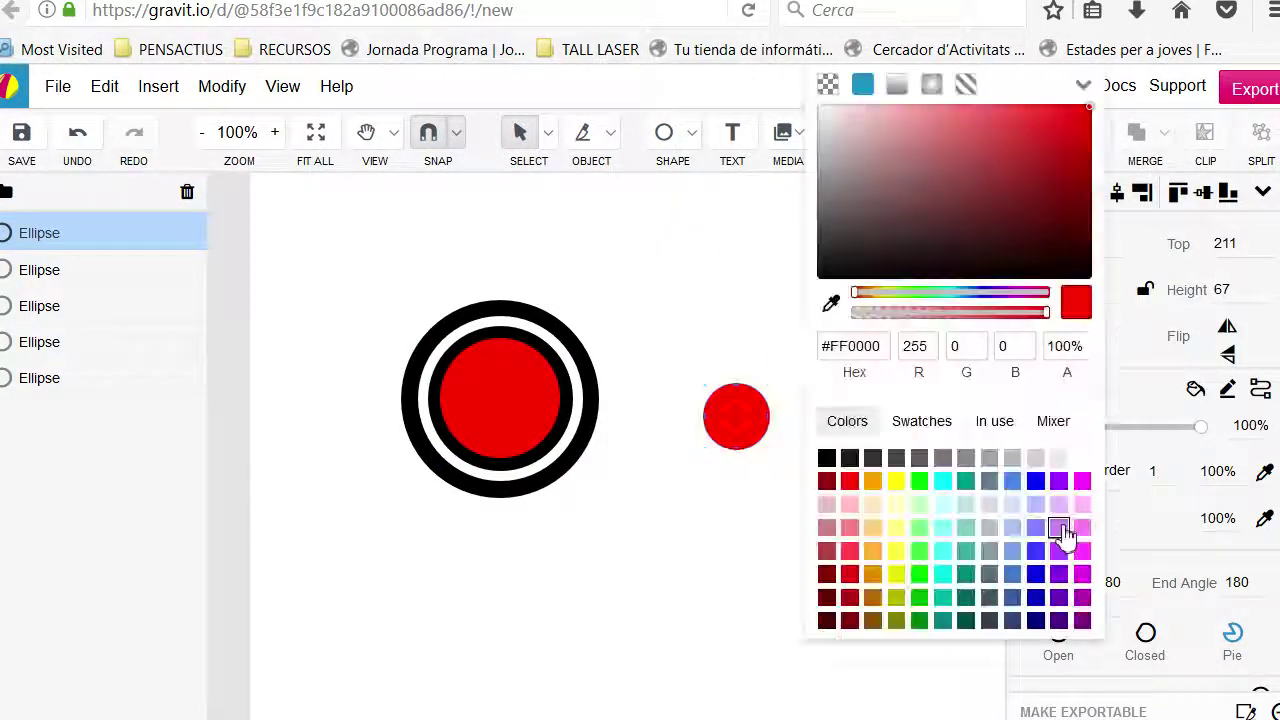
left_click(826, 458)
left_click(737, 420)
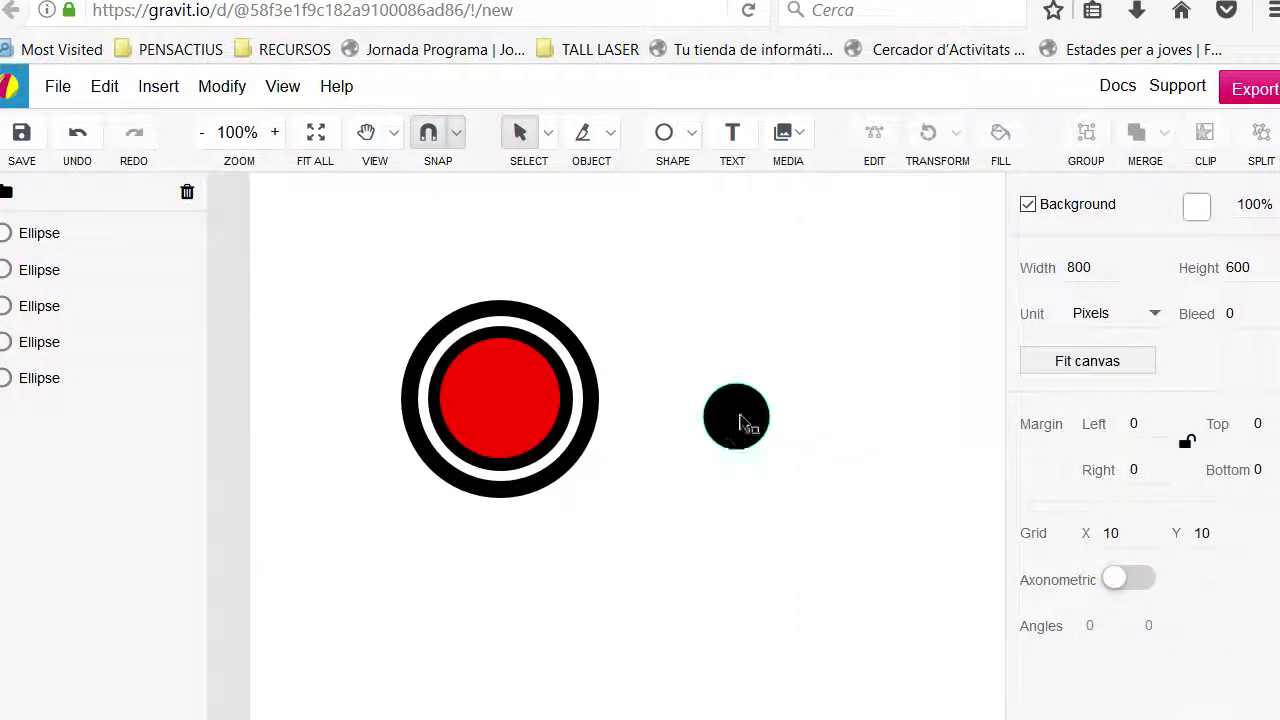
left_click_drag(737, 420, 508, 406)
left_click(749, 403)
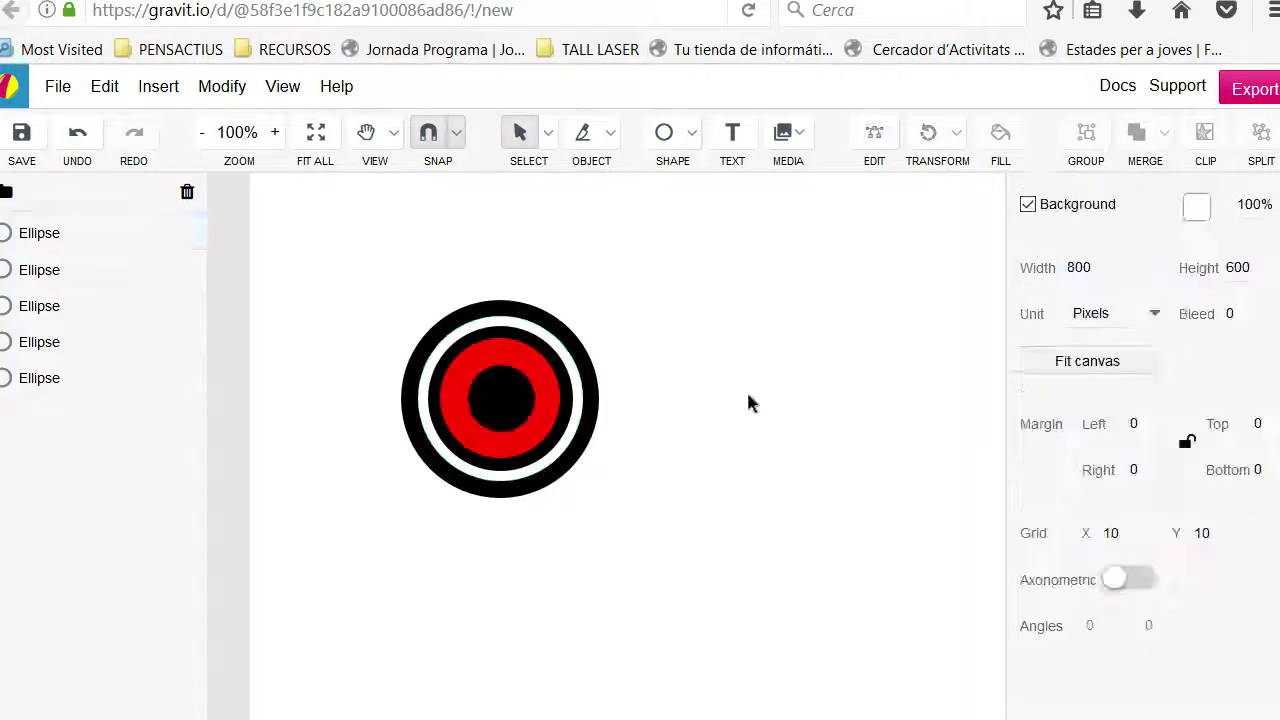
Duplicate all five circles of the eye and place the copy beside the original on its right.
left_click_drag(362, 246, 648, 530)
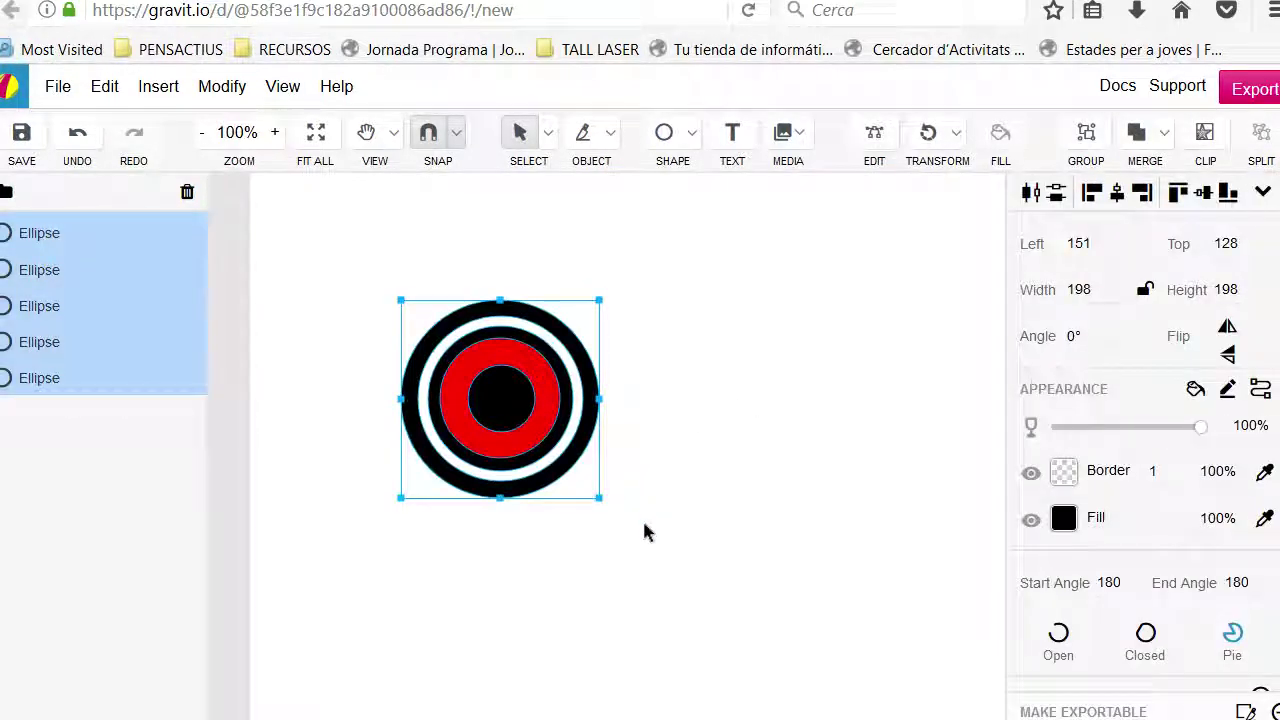
left_click_drag(464, 446, 767, 424)
left_click(886, 457)
Change the fill of the copied eye's red circle to green (#00B300).
left_click(800, 415)
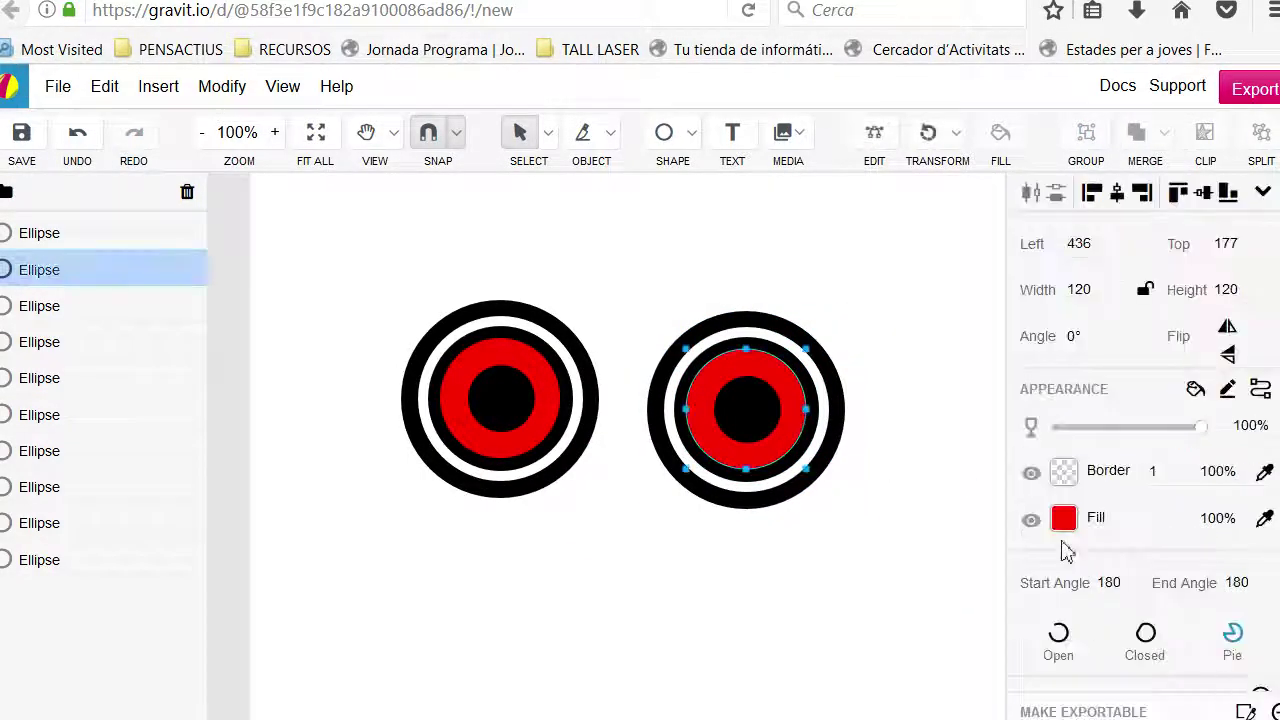
left_click(1066, 527)
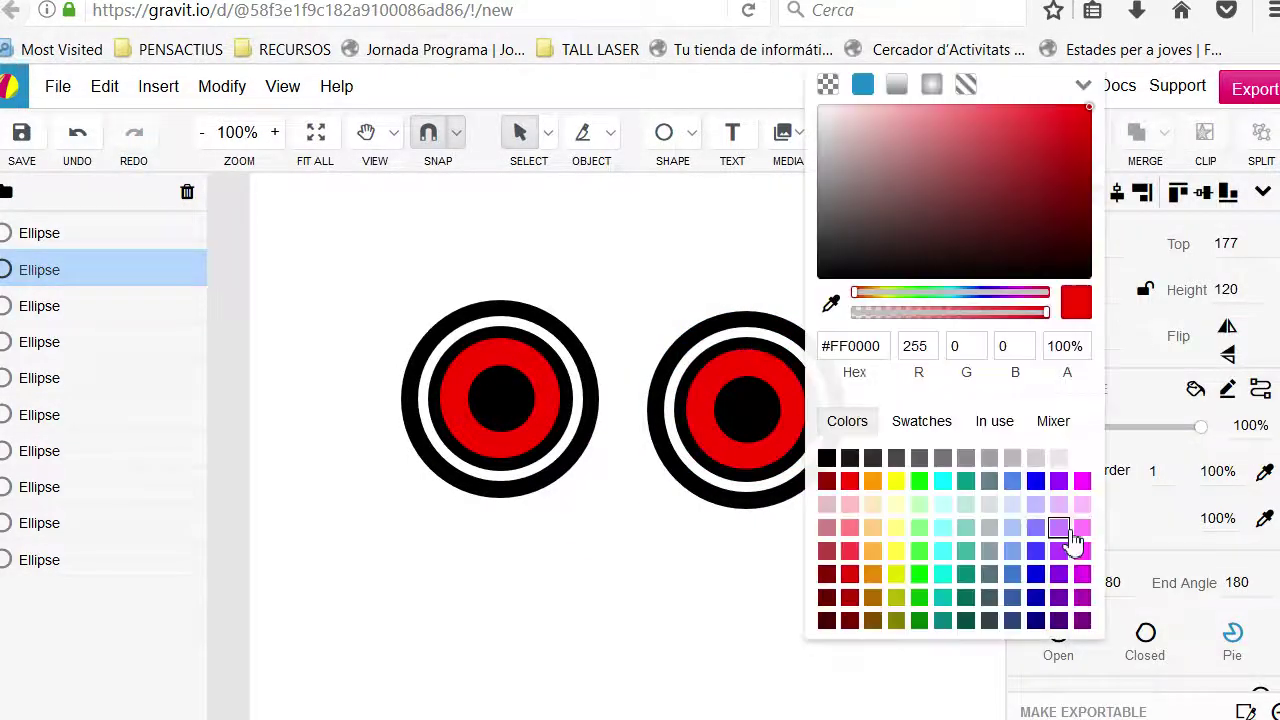
left_click(920, 577)
left_click(920, 597)
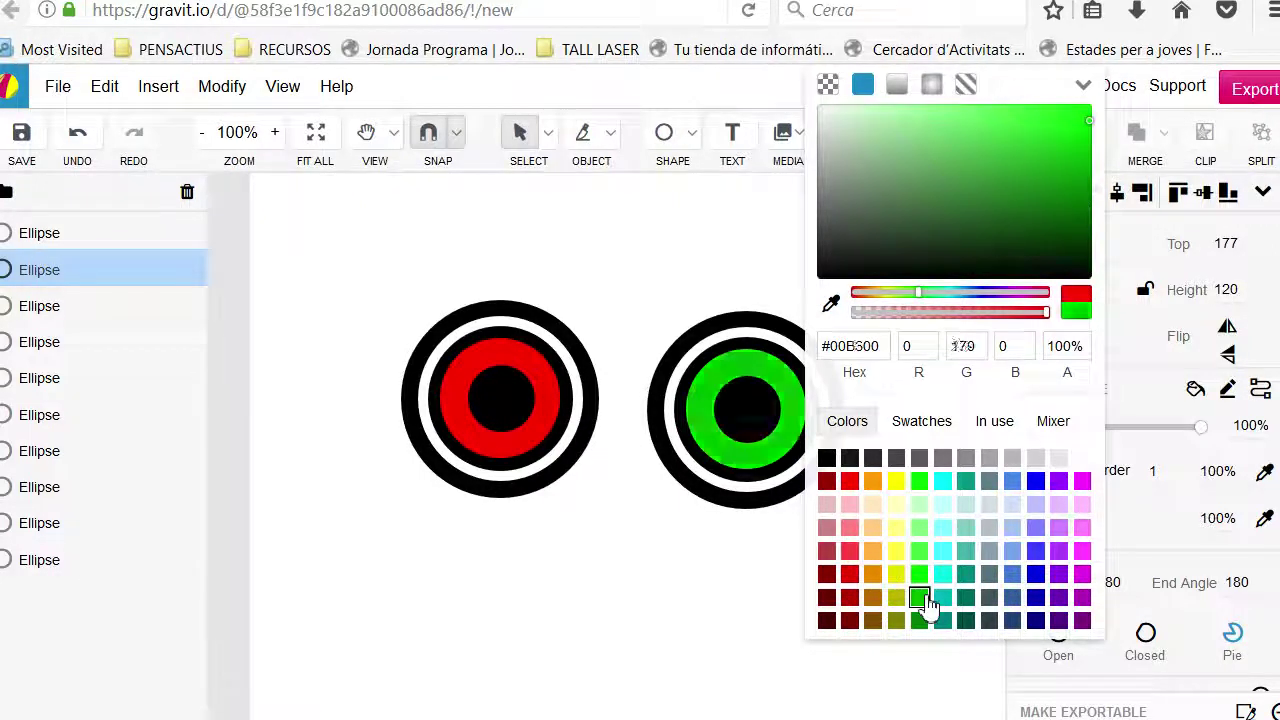
left_click(746, 576)
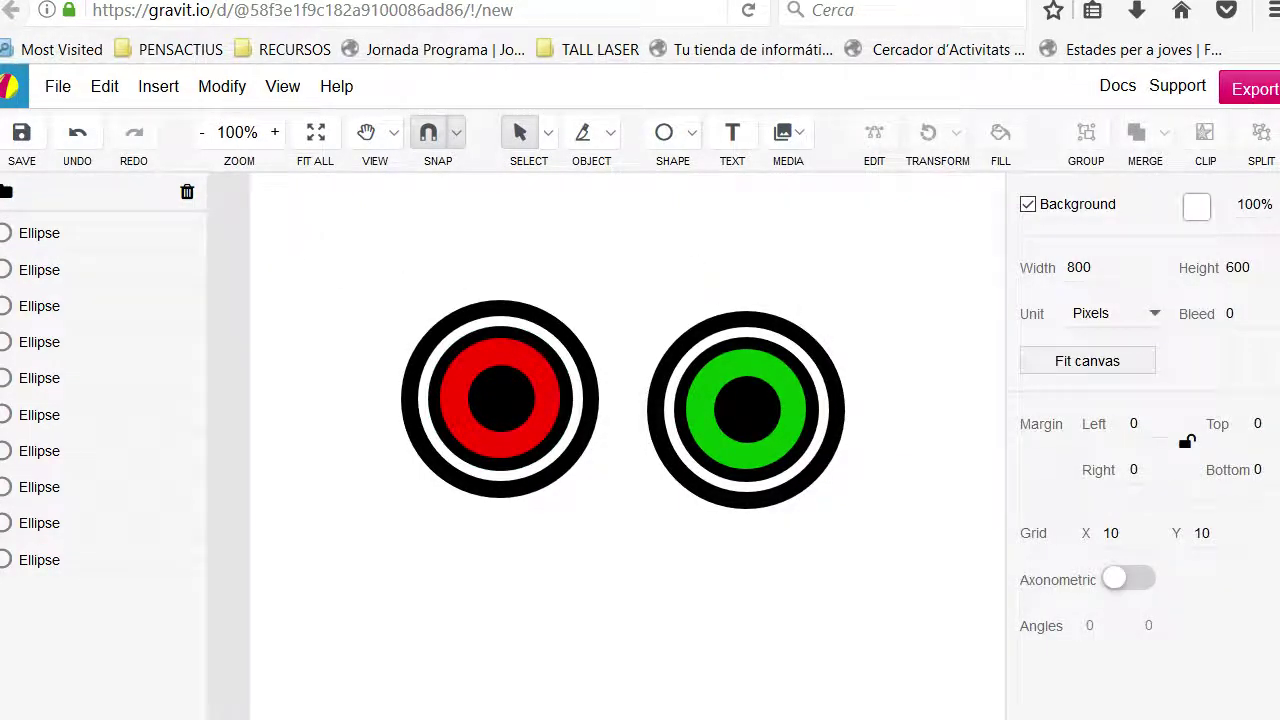
Select the whole green eye and nudge it about 20 px left, closer to the red eye.
left_click_drag(694, 257, 814, 545)
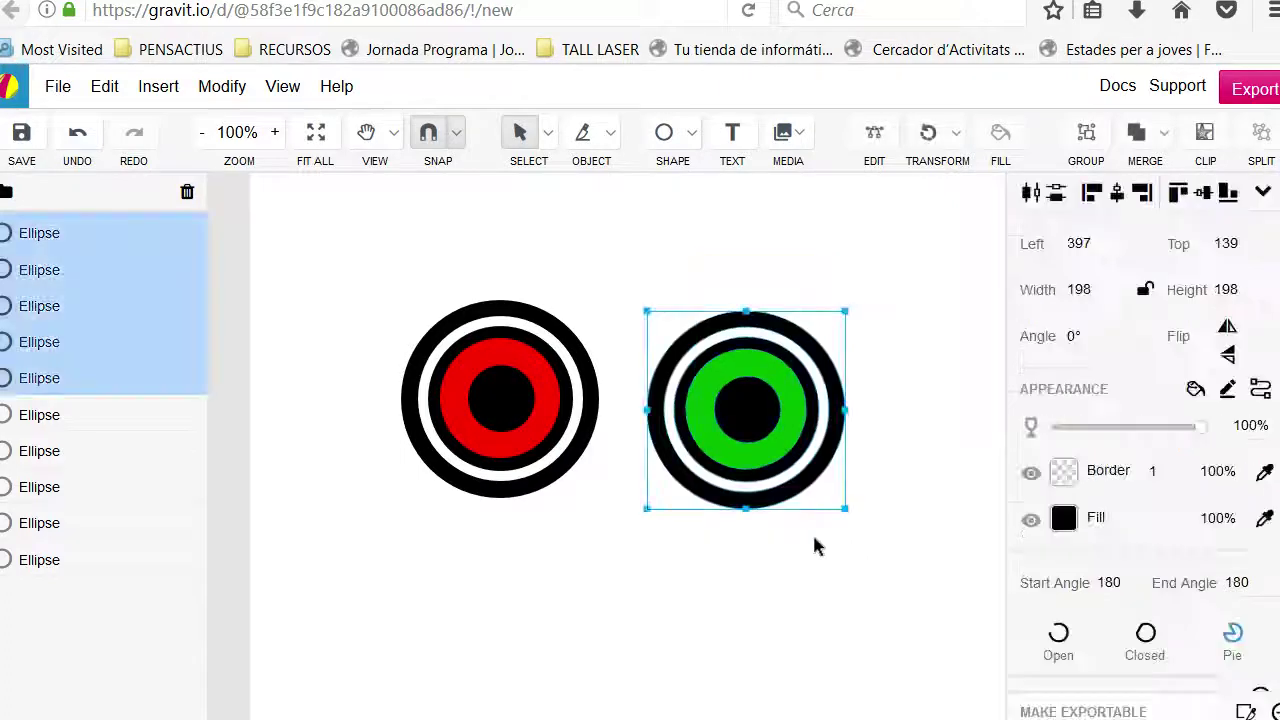
key("Left")
key("Left")
key("Left")
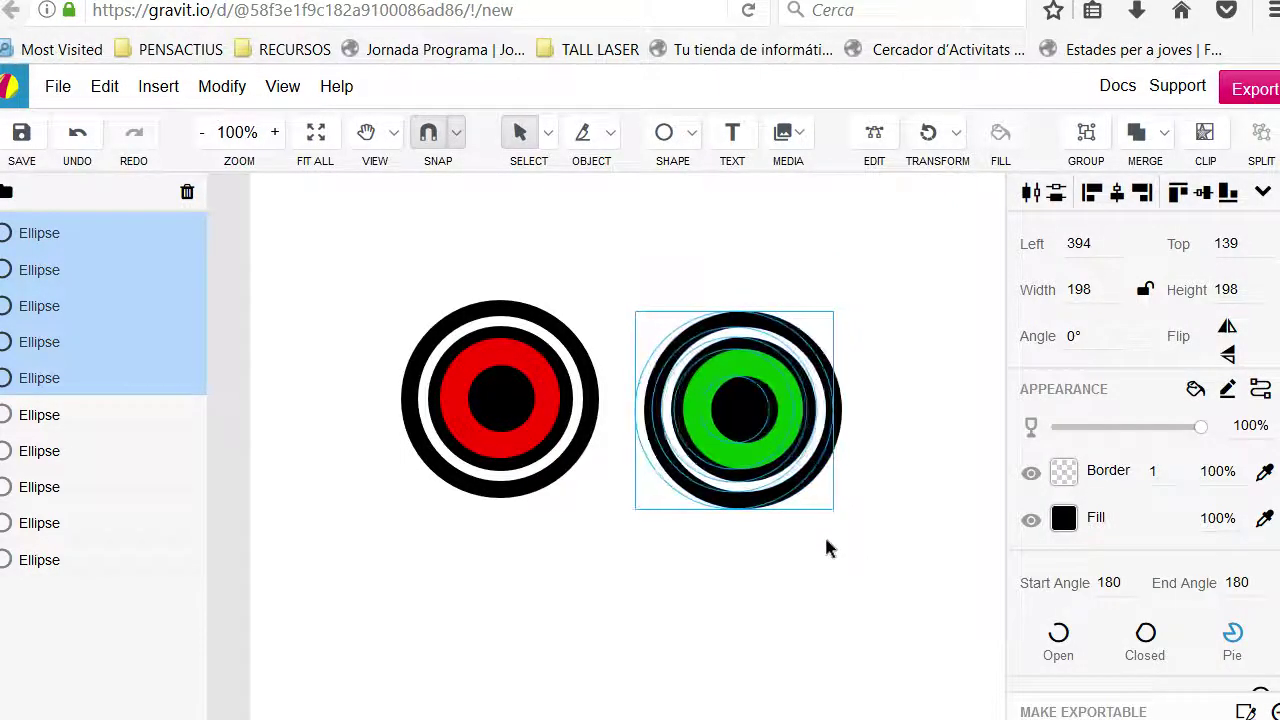
key("Left")
key("Left")
key("Left")
key("Left")
key("Left")
key("Left")
key("Left")
key("Left")
key("Left")
key("Left")
key("Left")
key("Left")
key("Left")
key("Left")
key("Left")
key("Left")
key("Left")
left_click(648, 557)
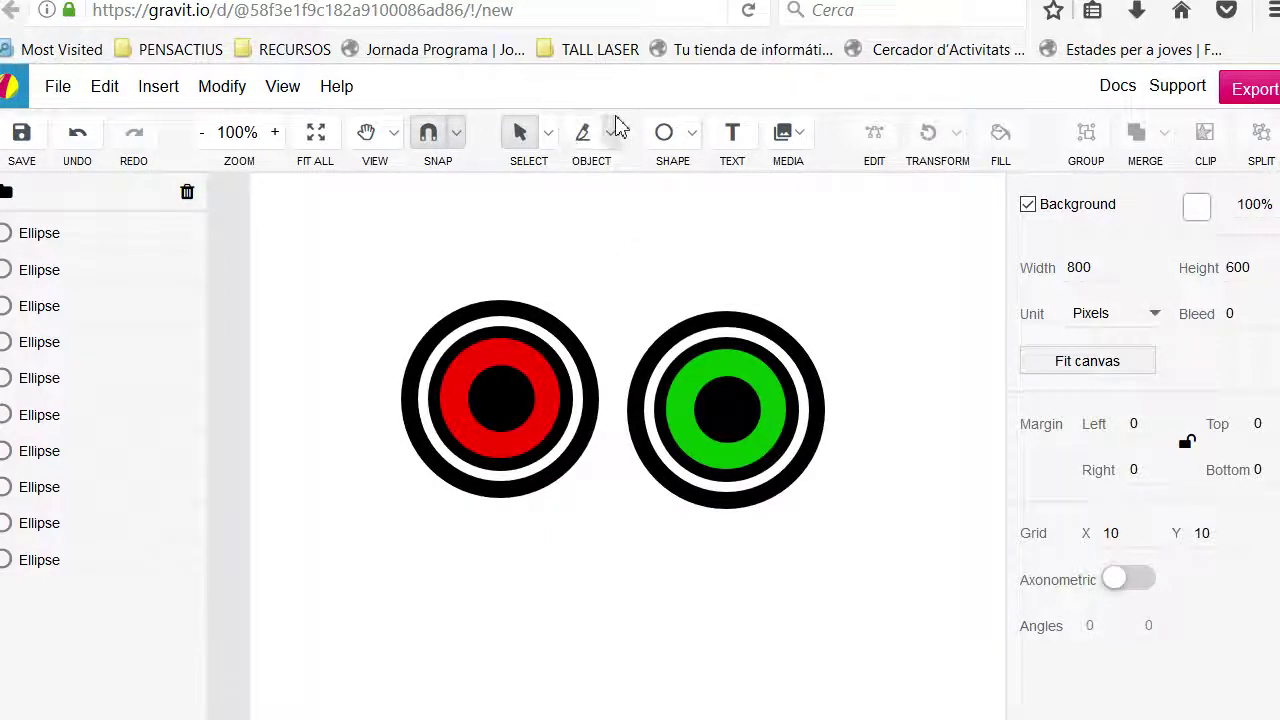
Draw a Pen path with a black 15 px border and yellow fill, arching over both eyes and ending at a point below and right of the green eye.
left_click(547, 133)
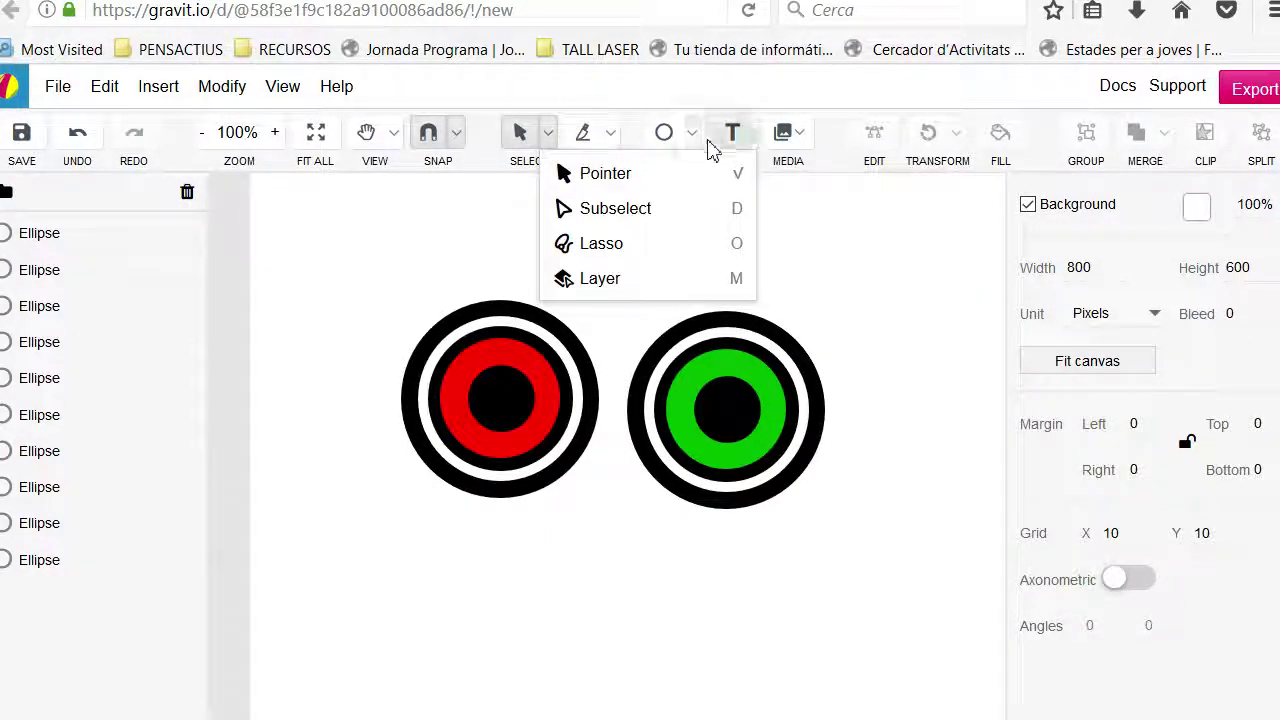
left_click(691, 133)
left_click(726, 207)
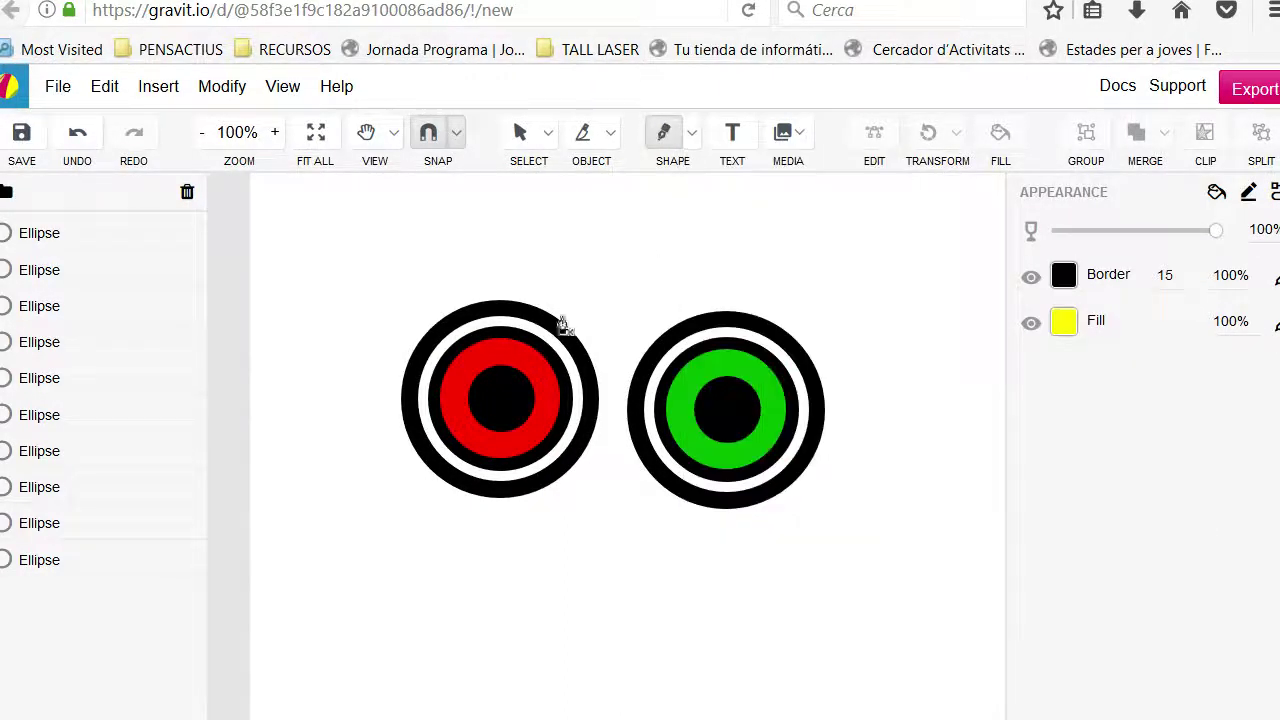
left_click(427, 349)
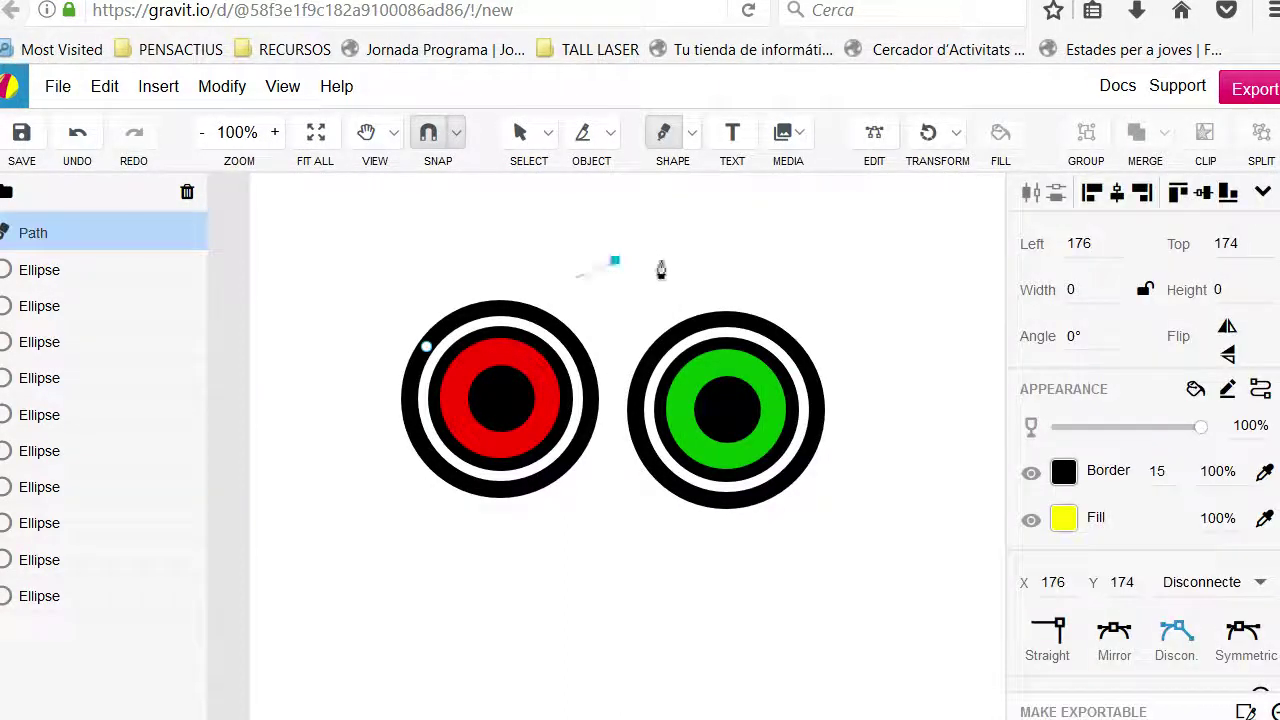
left_click_drag(806, 362, 981, 549)
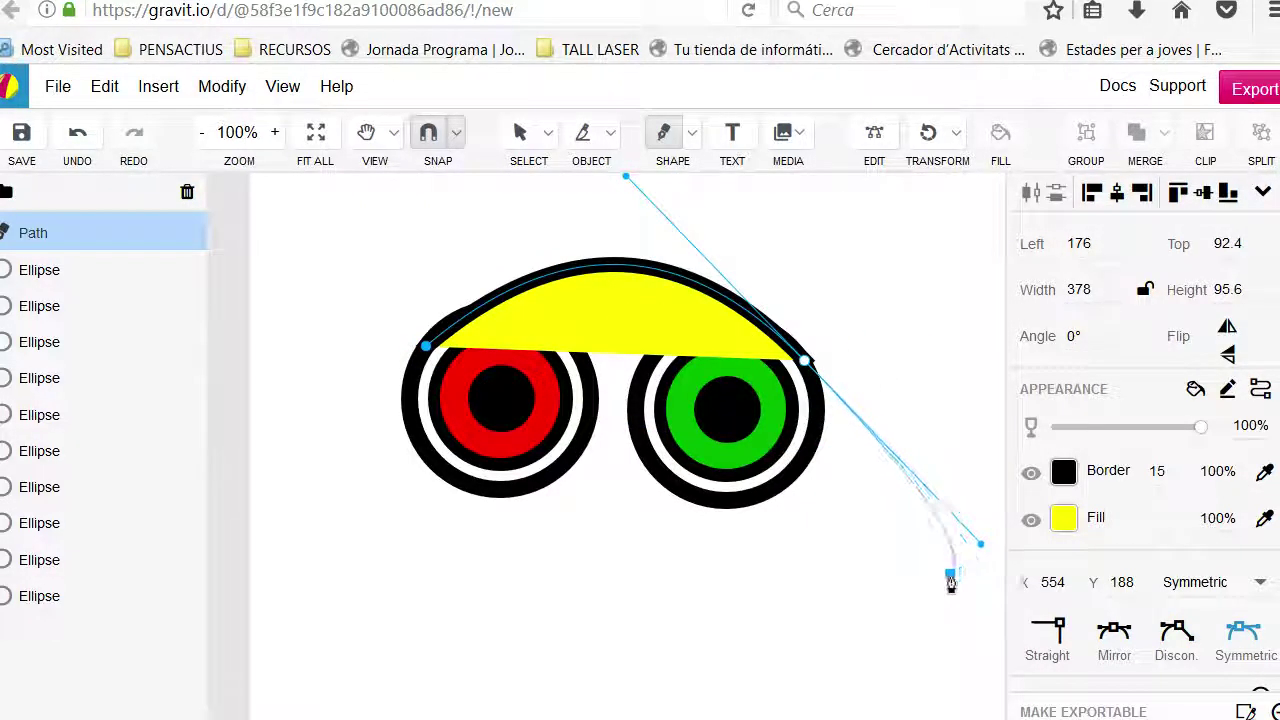
left_click(950, 578)
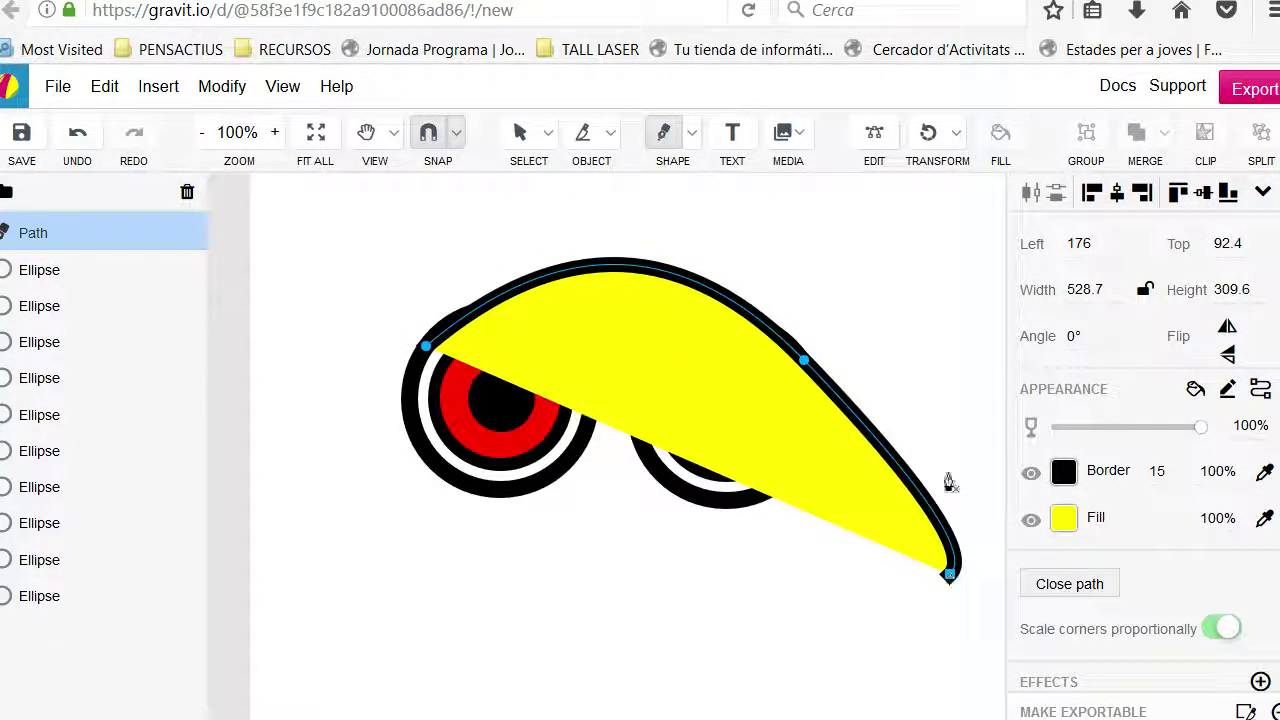
Delete the yellow path's last anchor point with the Subselect tool, so the arch ends at the green eye.
left_click(550, 134)
left_click(585, 212)
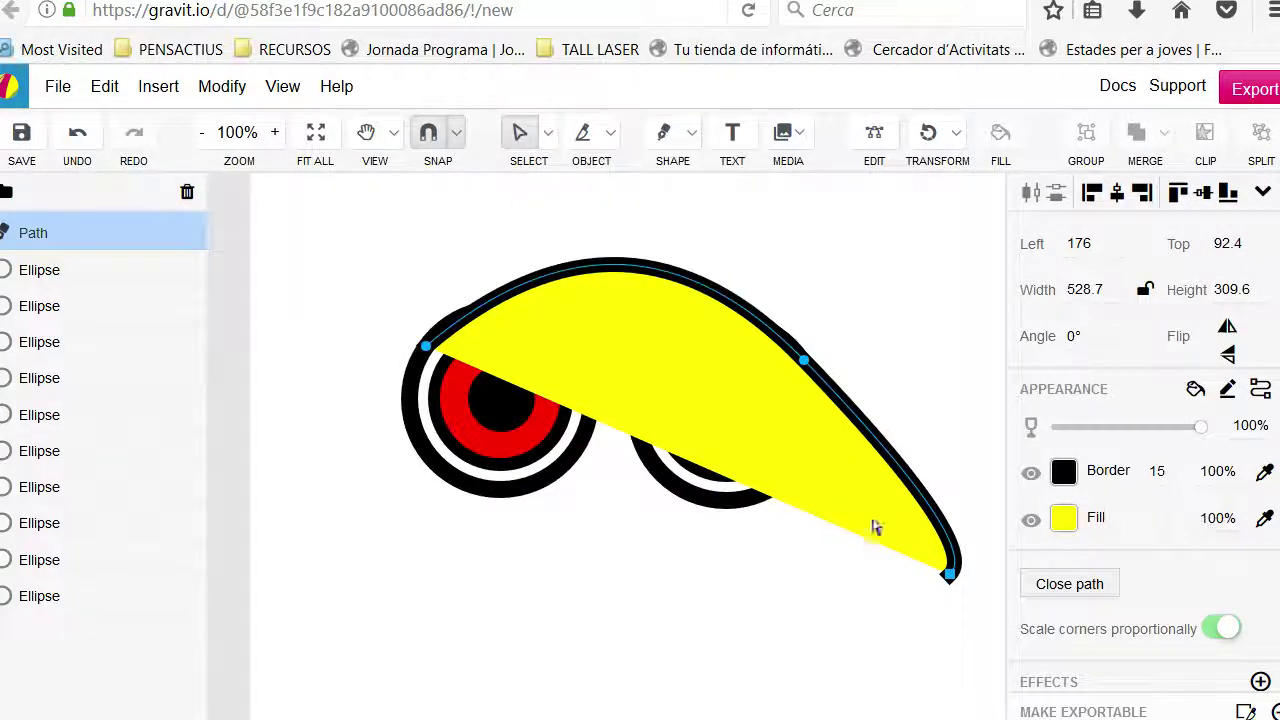
left_click(950, 578)
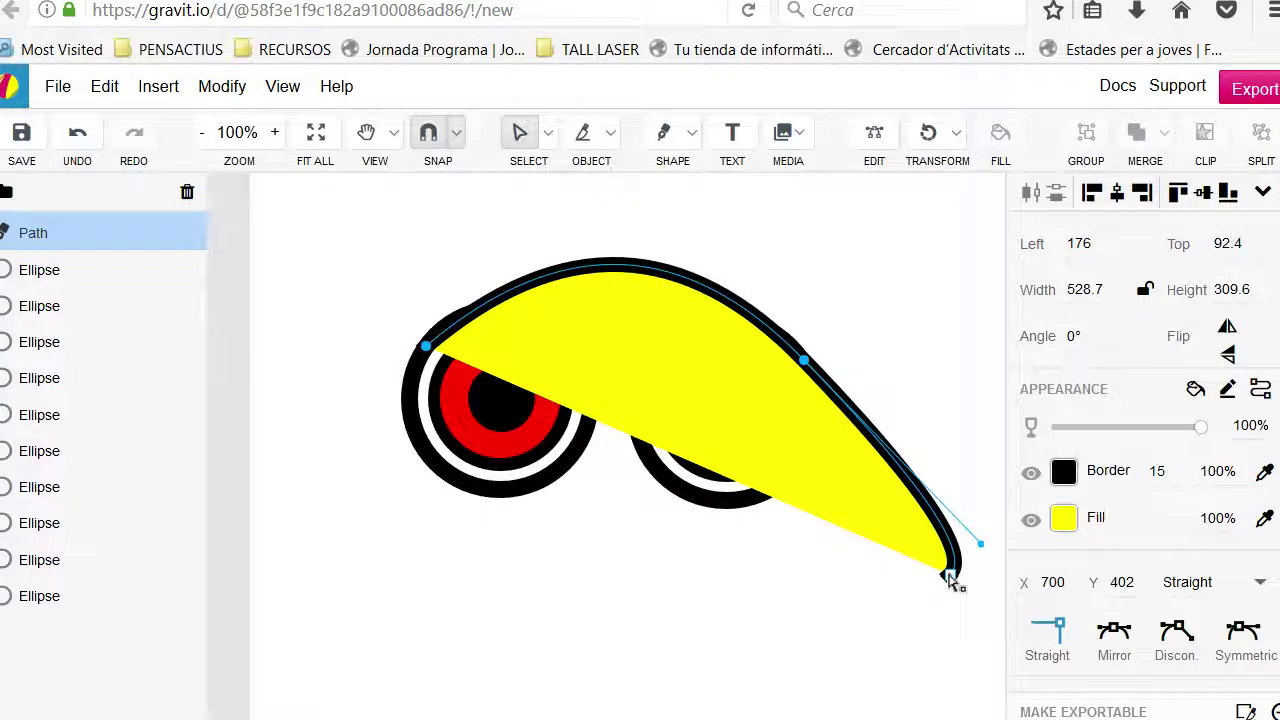
key("Delete")
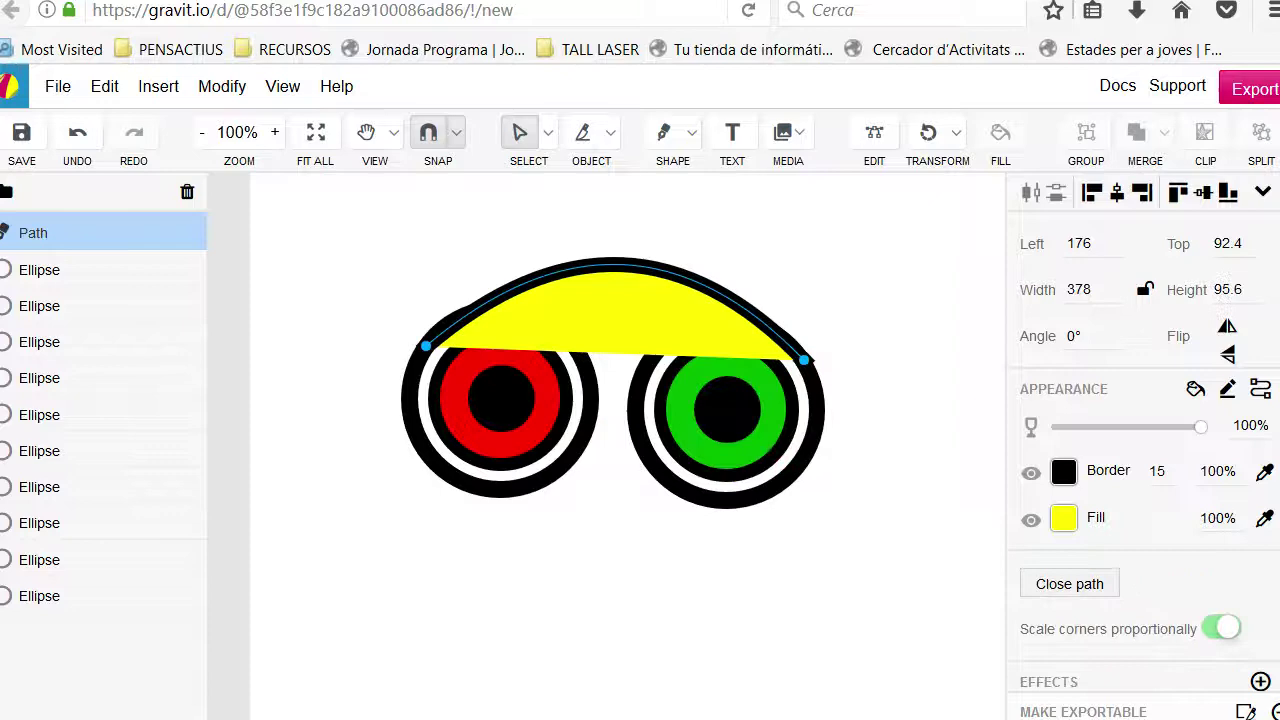
Send the yellow arch path to the back, behind both eyes.
right_click(612, 288)
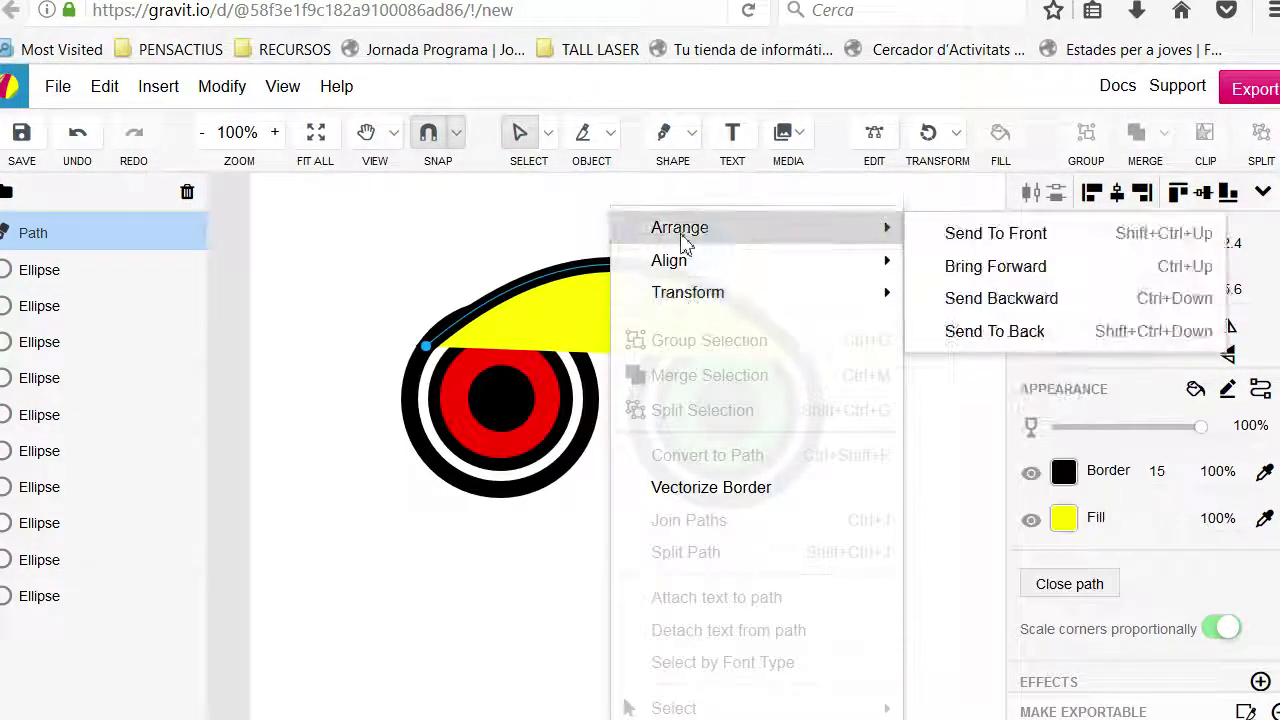
left_click(810, 245)
right_click(641, 315)
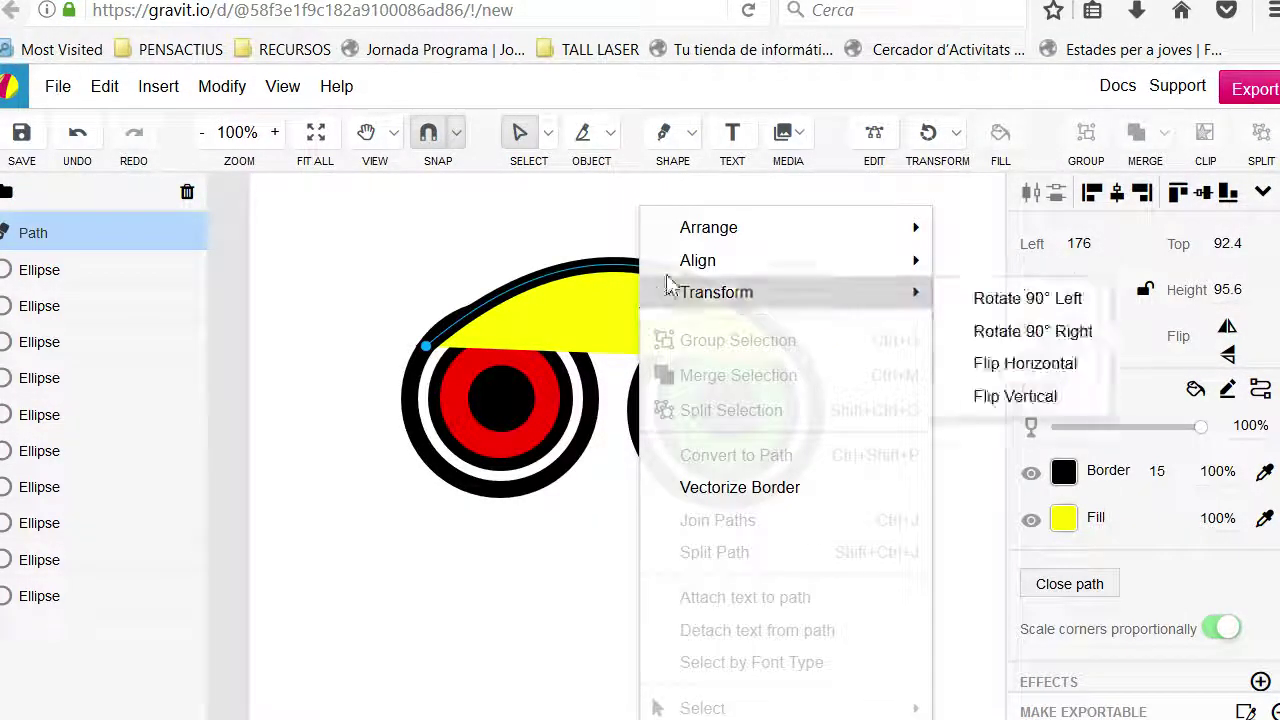
mouse_move(757, 234)
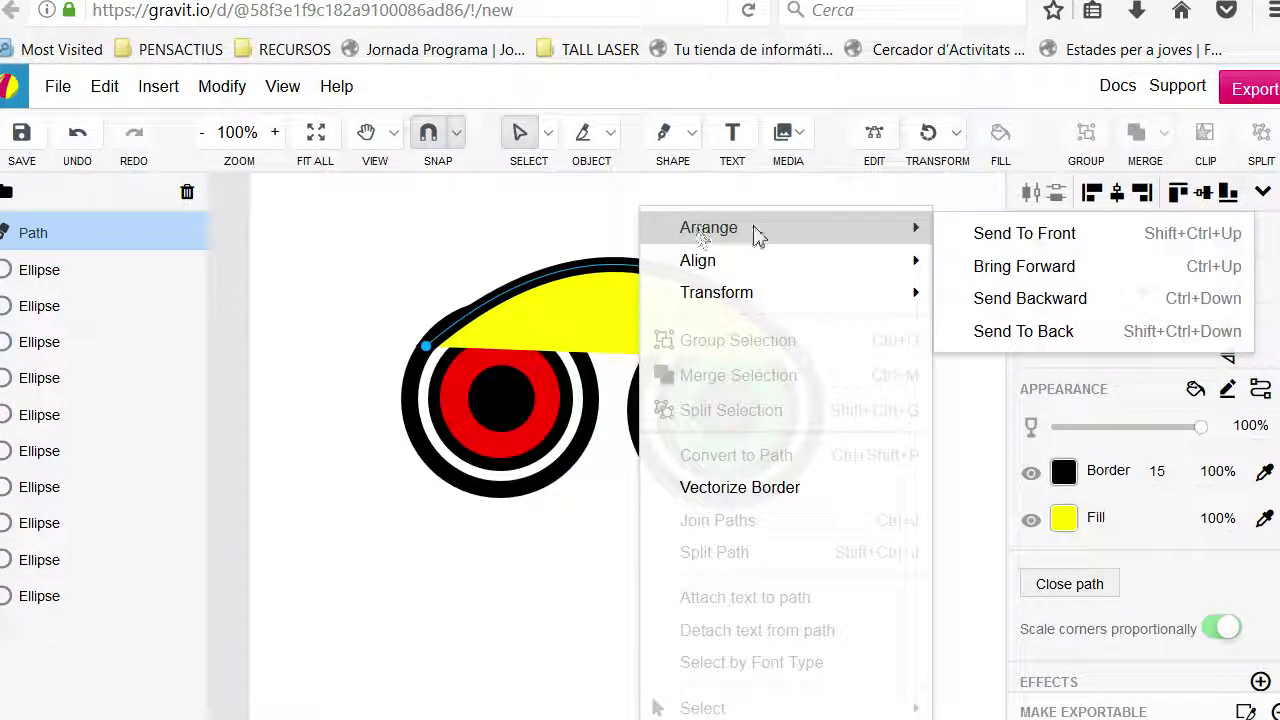
left_click(1021, 334)
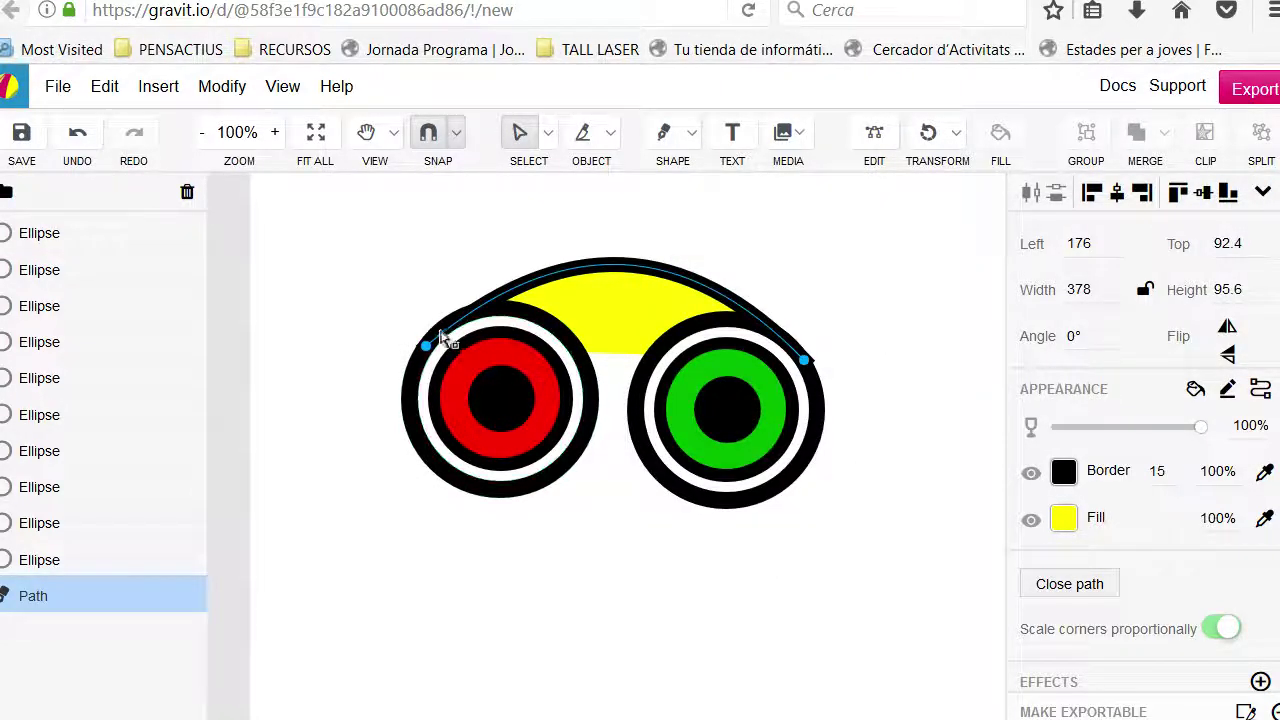
Adjust the yellow arch's two end anchors and its curve handle so both ends meet the outer black rings of the eyes.
left_click_drag(427, 349, 426, 341)
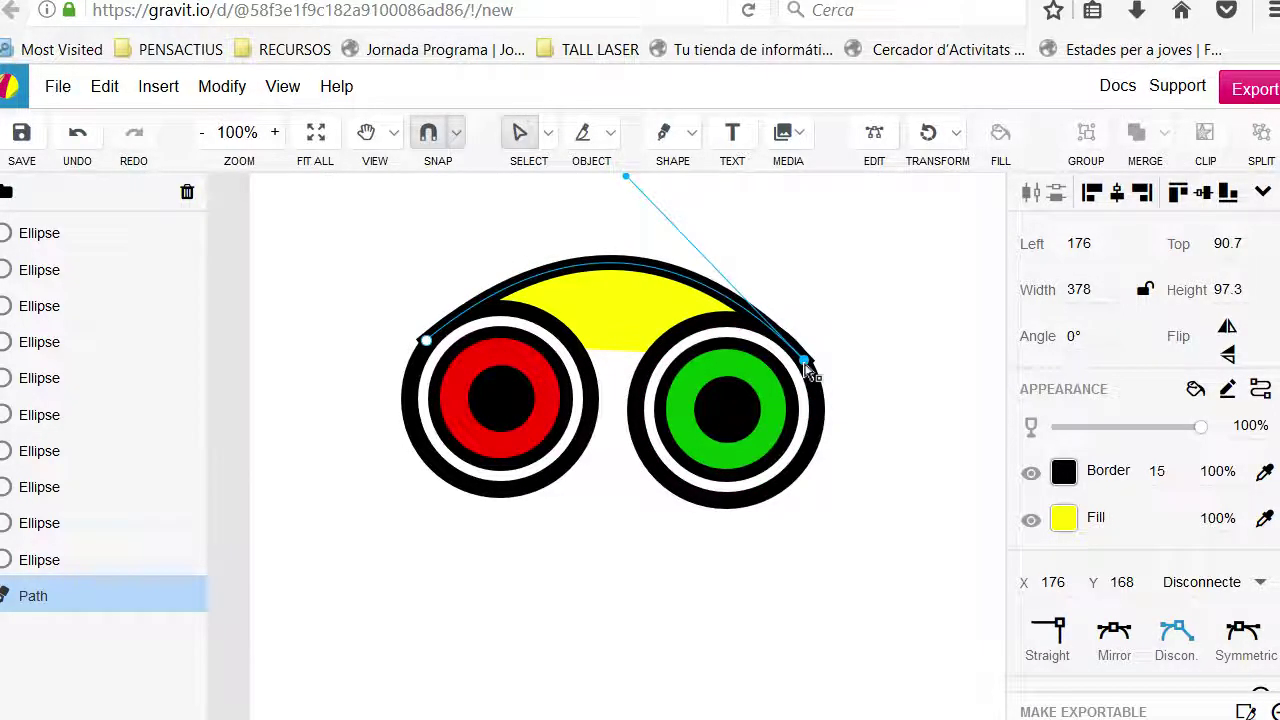
mouse_move(807, 362)
left_mouse_down()
mouse_move(985, 538)
mouse_move(801, 362)
left_mouse_up()
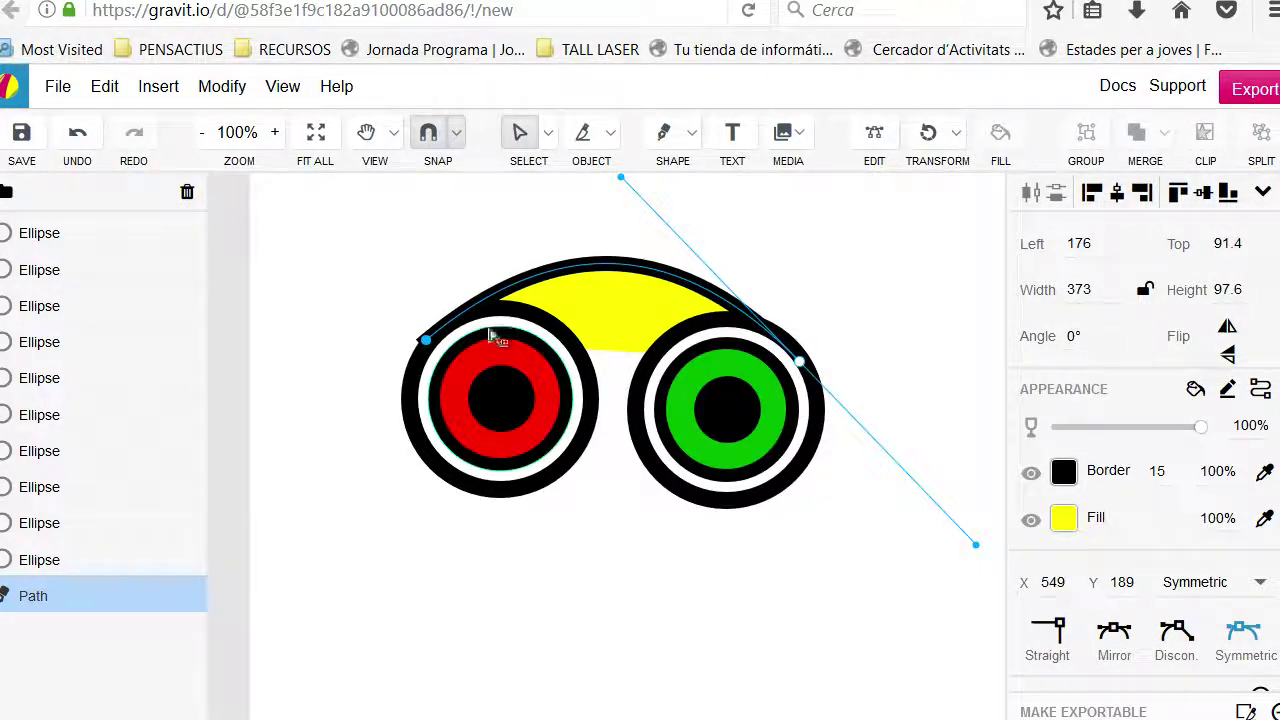
left_click_drag(425, 343, 430, 341)
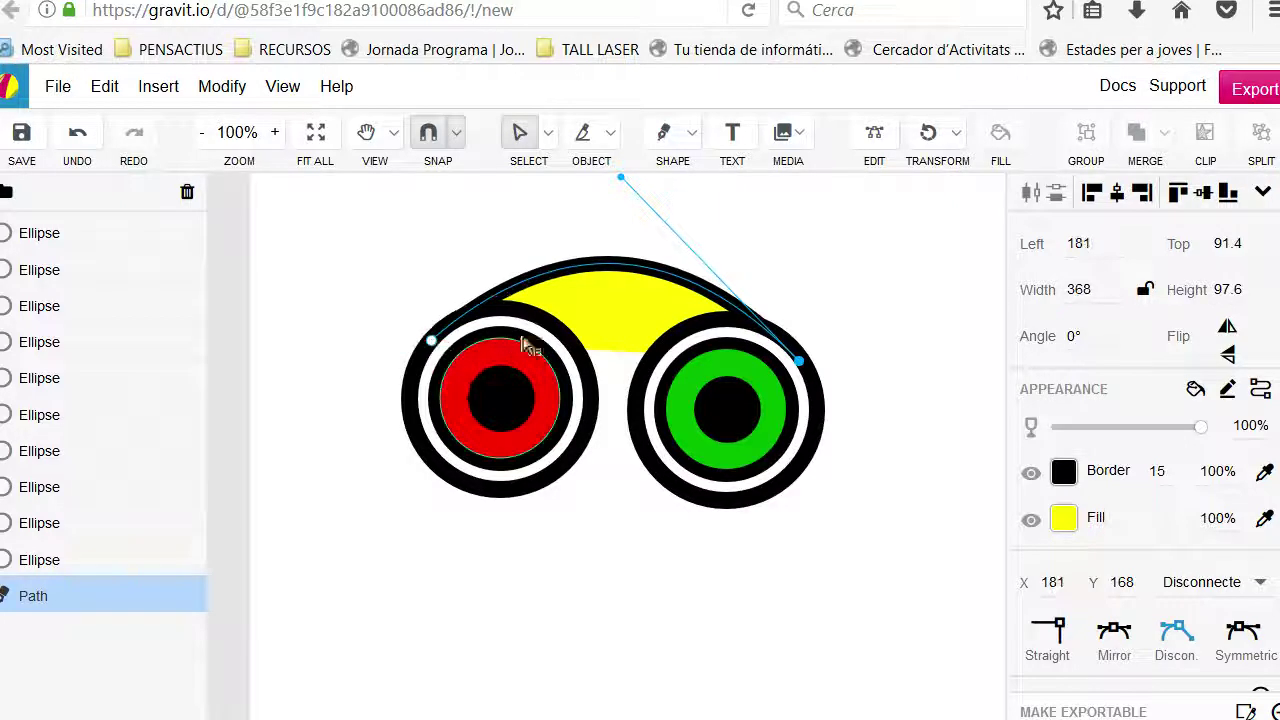
mouse_move(621, 180)
left_mouse_down()
mouse_move(597, 194)
mouse_move(614, 166)
mouse_move(605, 155)
mouse_move(663, 229)
mouse_move(640, 172)
left_mouse_up()
left_click_drag(808, 375, 814, 371)
left_click(846, 486)
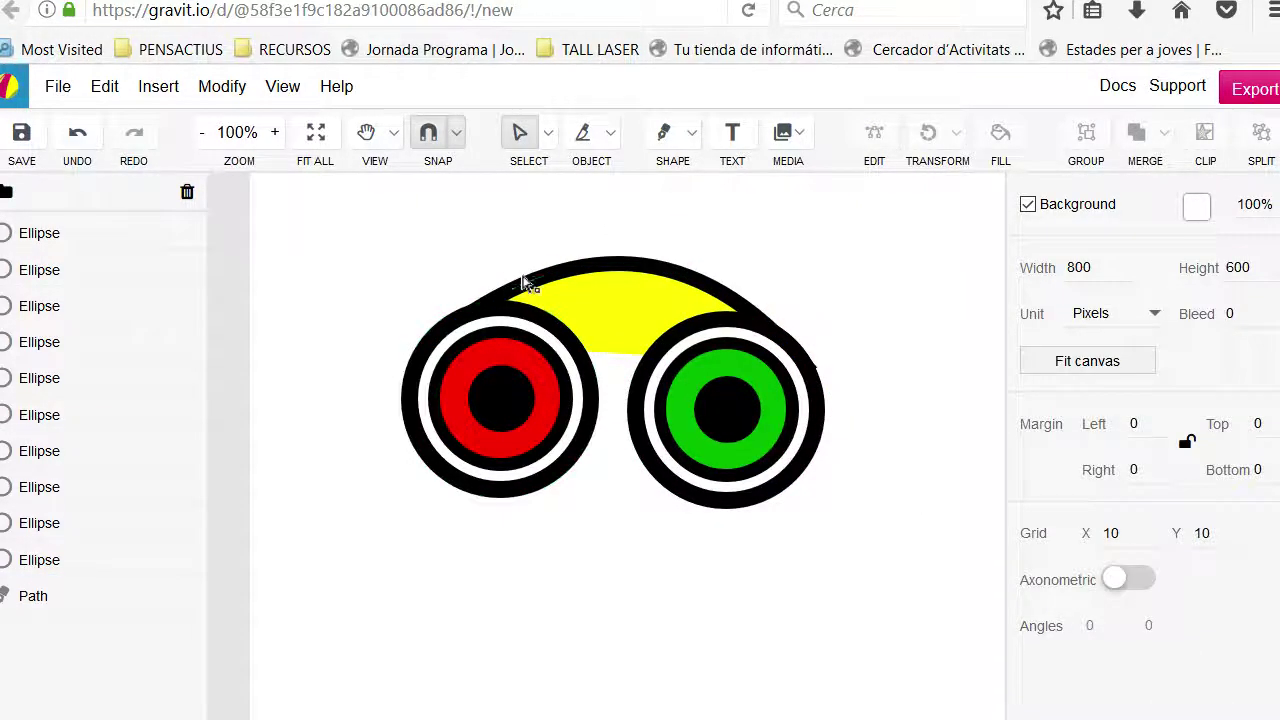
left_click(524, 284)
left_click_drag(437, 343, 437, 332)
left_click(668, 575)
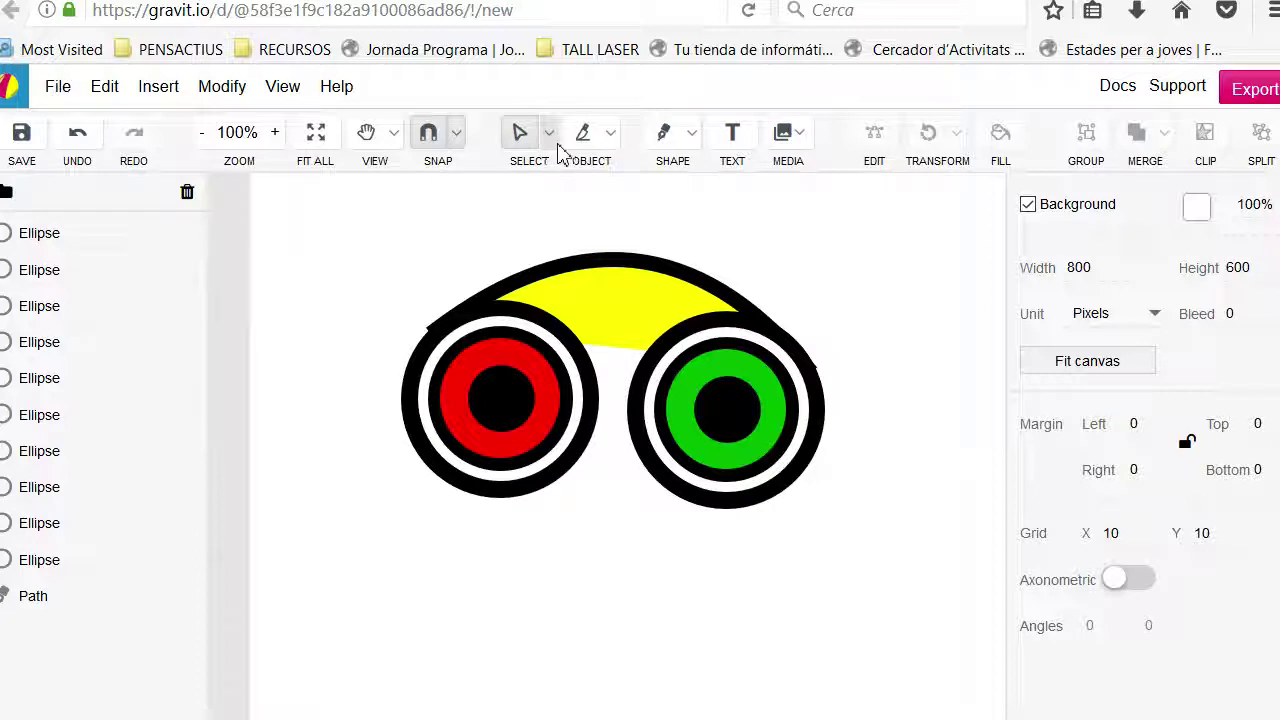
Draw a V-shaped Pen path as a beak between the lower inner edges of the eyes, about 77 px wide and 104 px high.
left_click(664, 135)
left_click(574, 462)
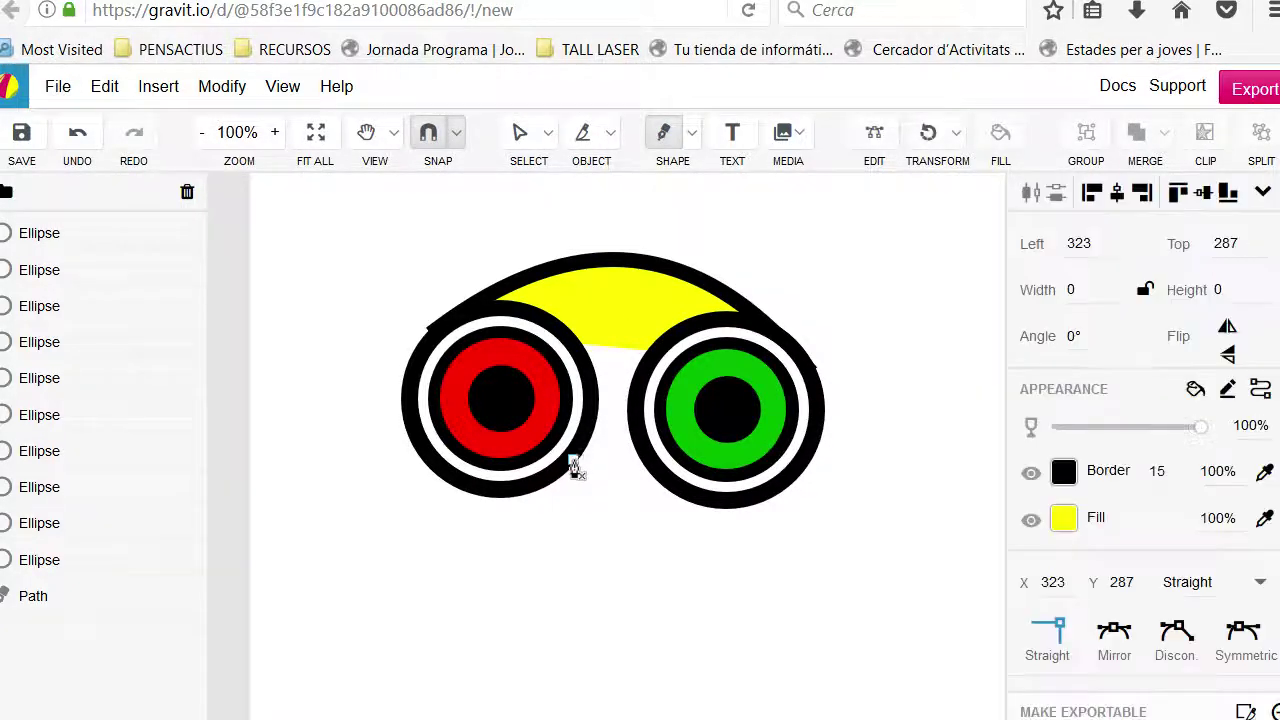
left_click(613, 566)
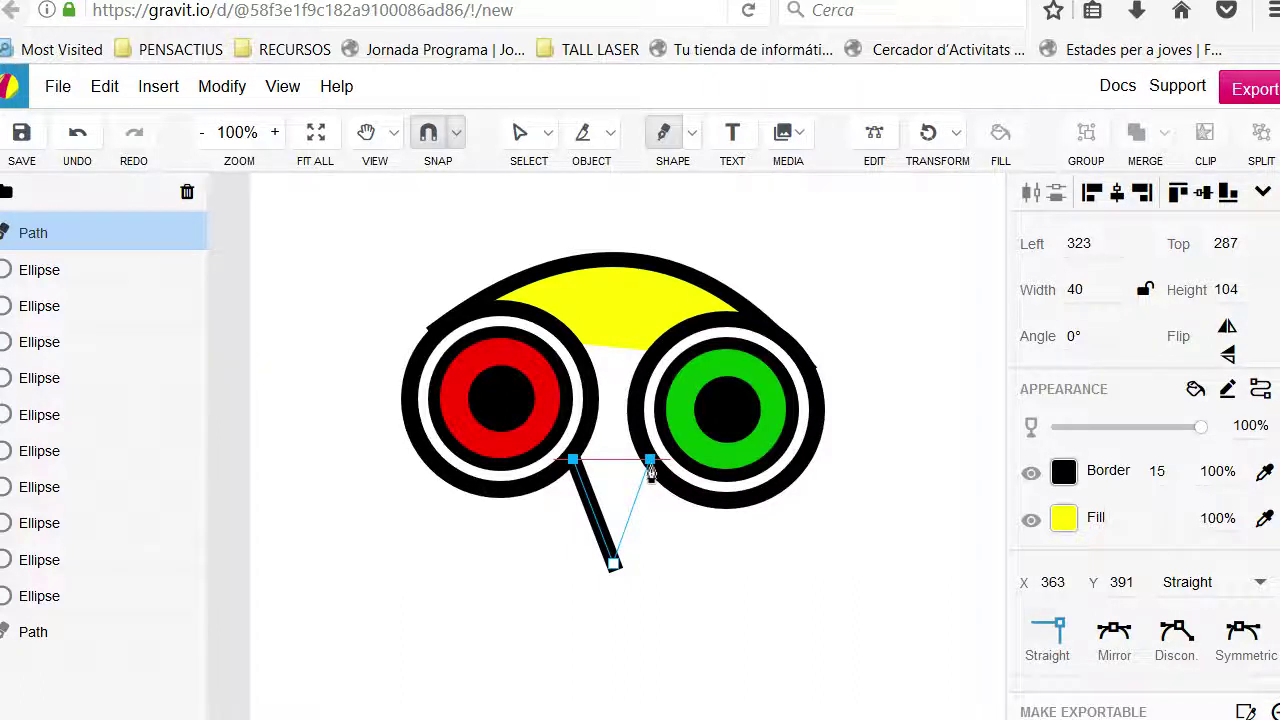
left_click(650, 462)
left_click(501, 586)
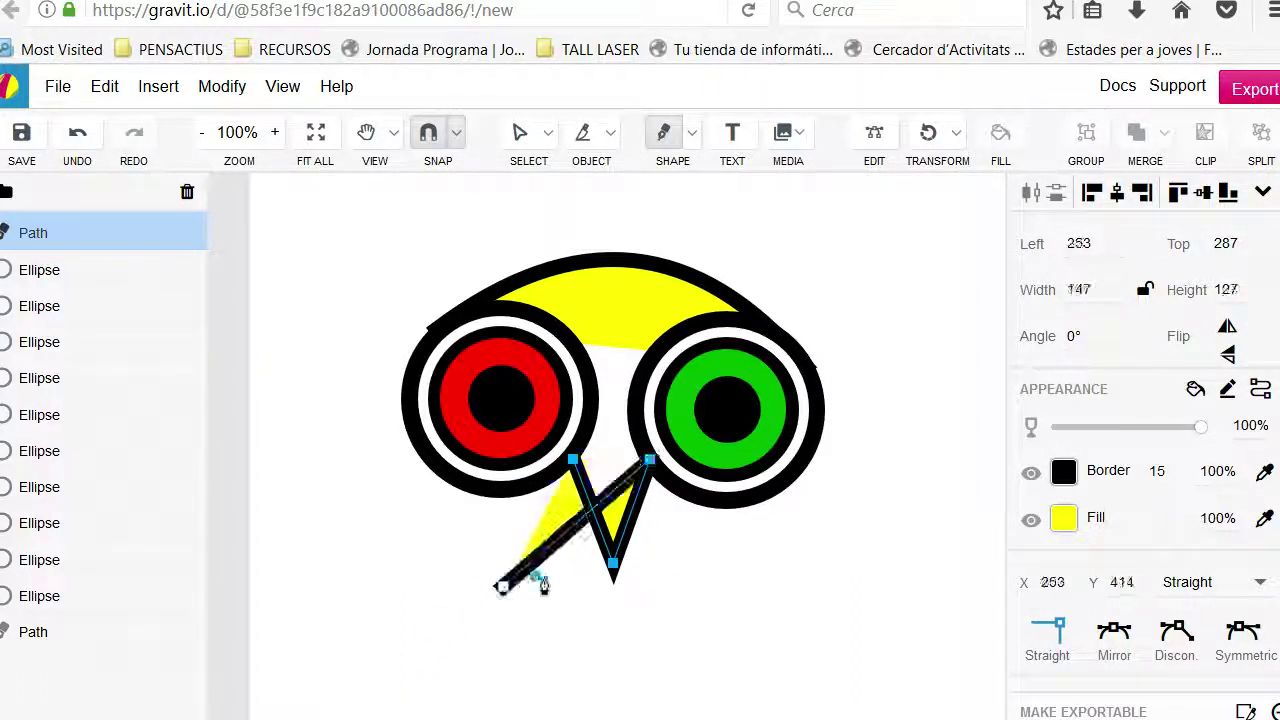
double_click(511, 623)
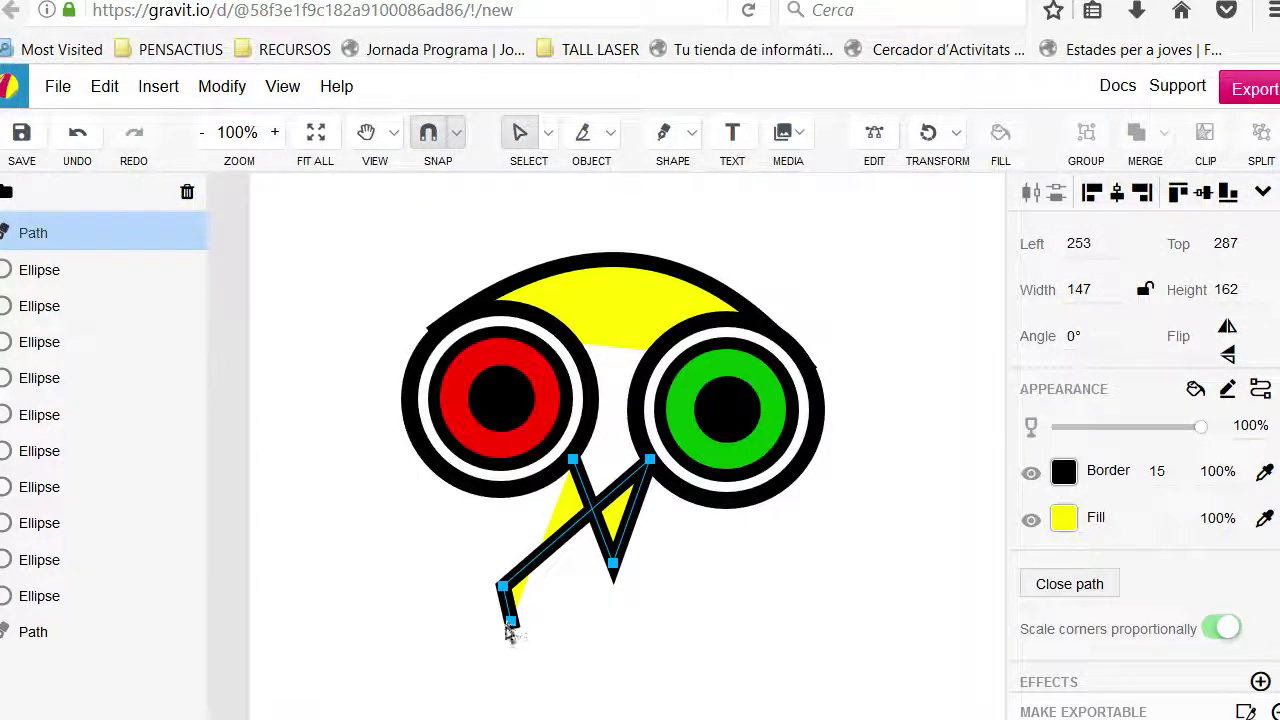
Delete the two stray end anchors below the red eye from the beak path, leaving only its three-point V shape.
key("Delete")
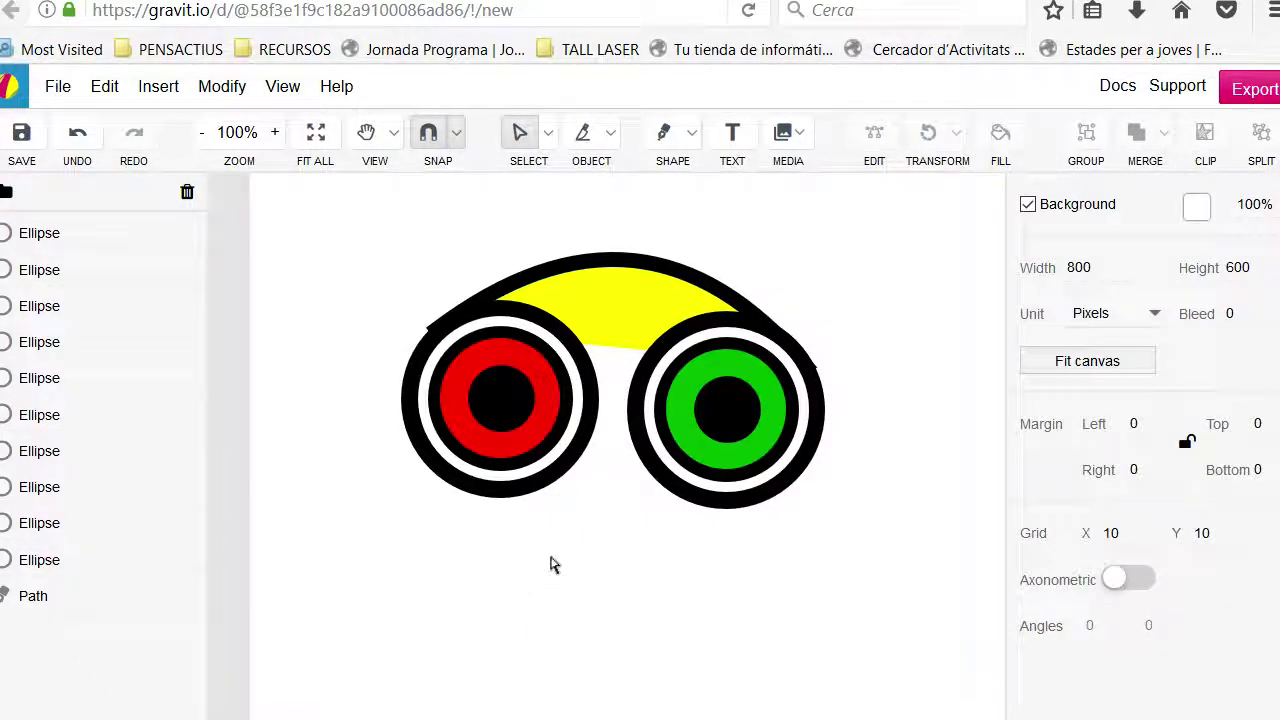
key("ctrl+z")
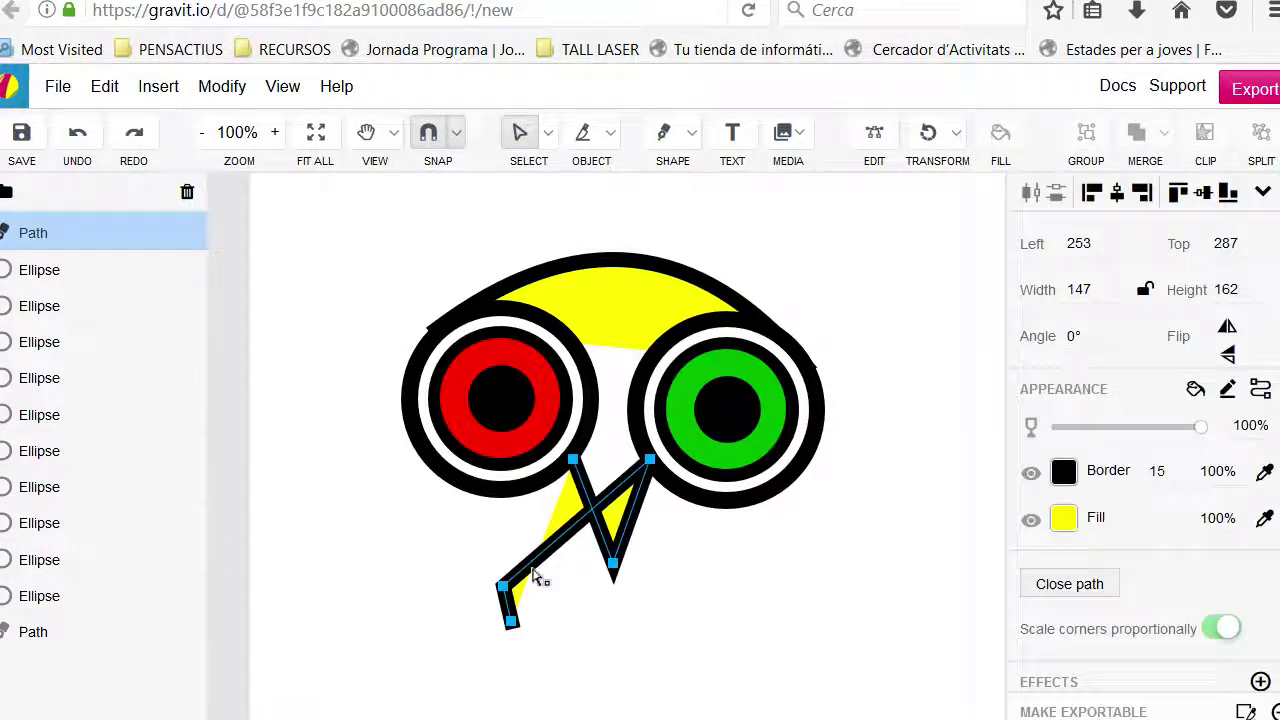
left_click(511, 622)
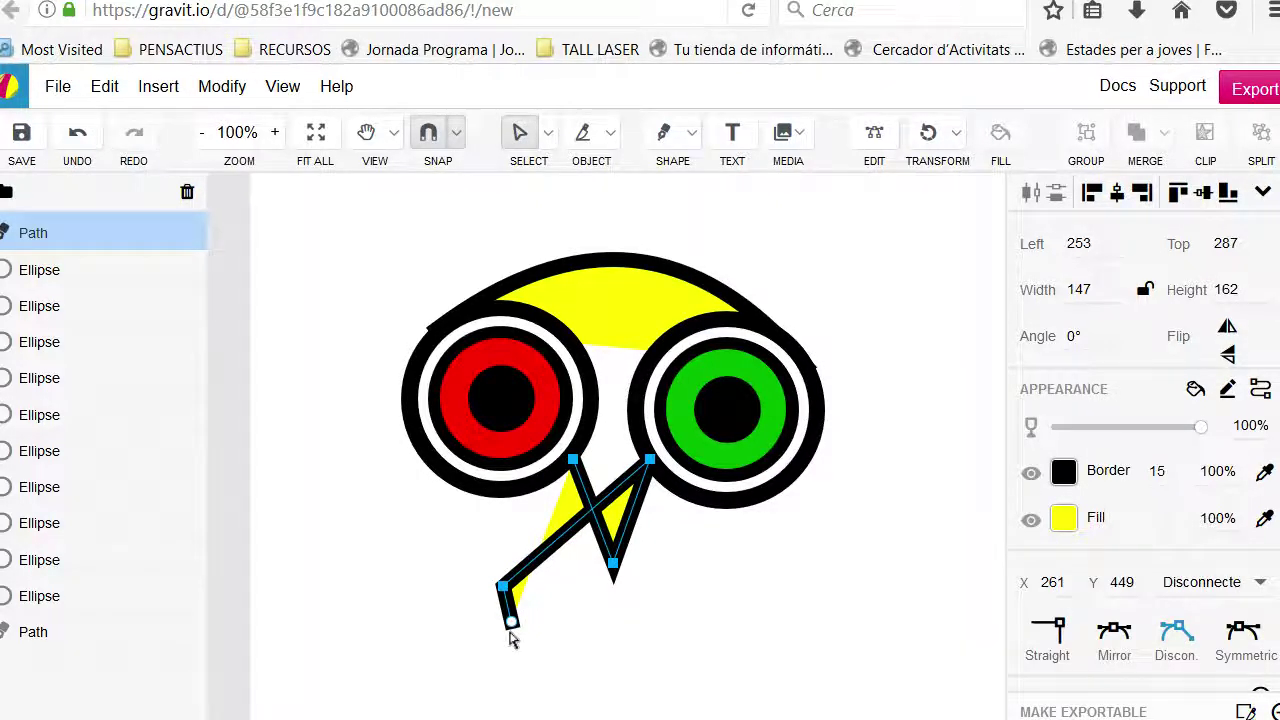
key("Delete")
left_click(501, 587)
key("Delete")
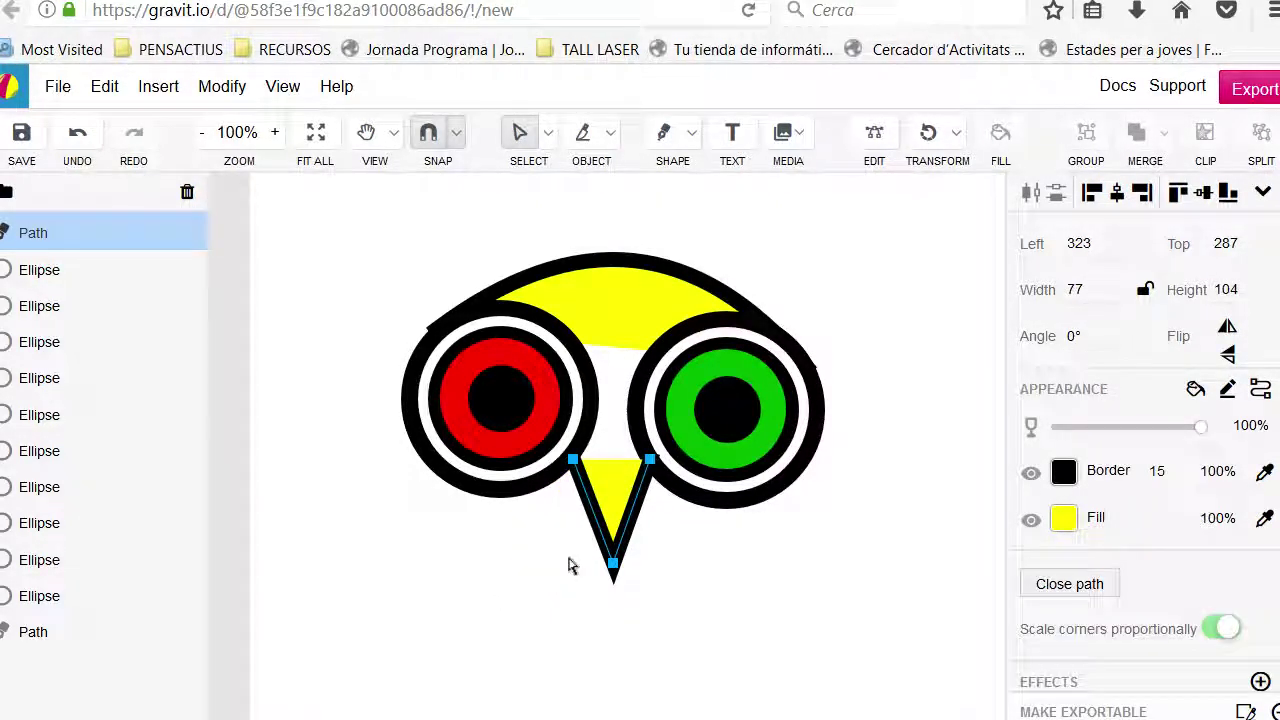
Change the beak path's fill to black.
left_click(554, 132)
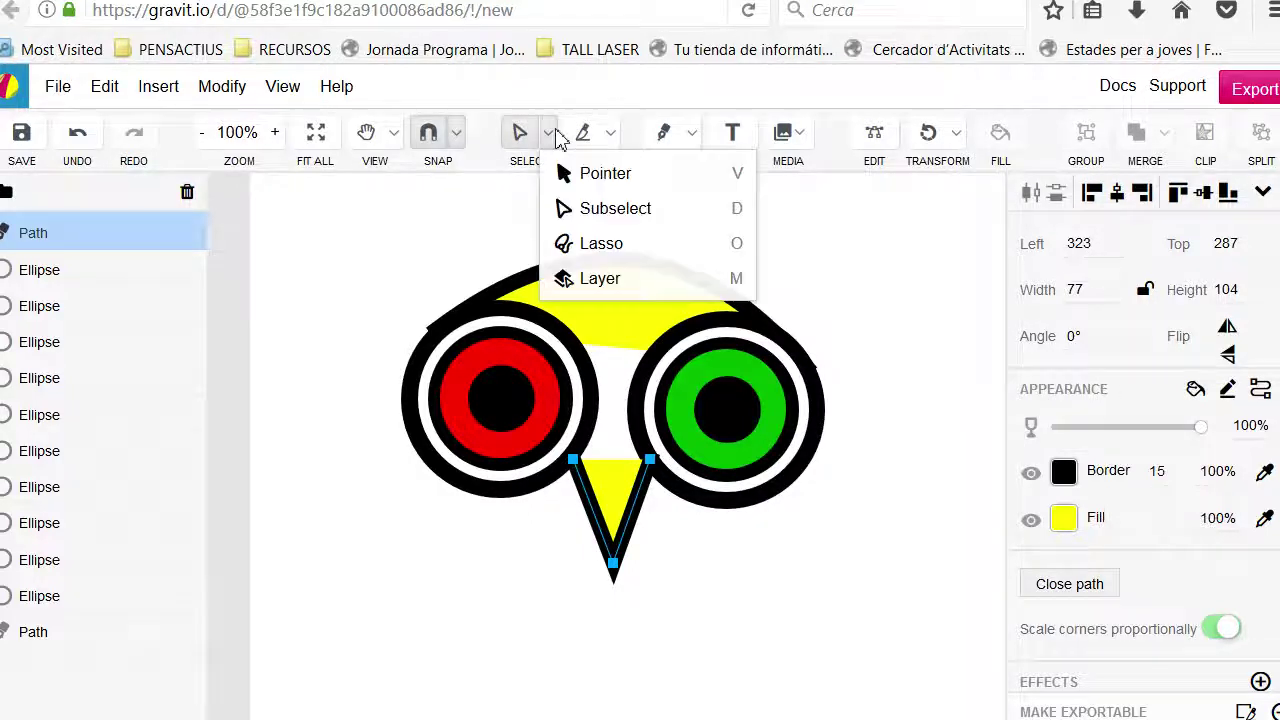
left_click(563, 175)
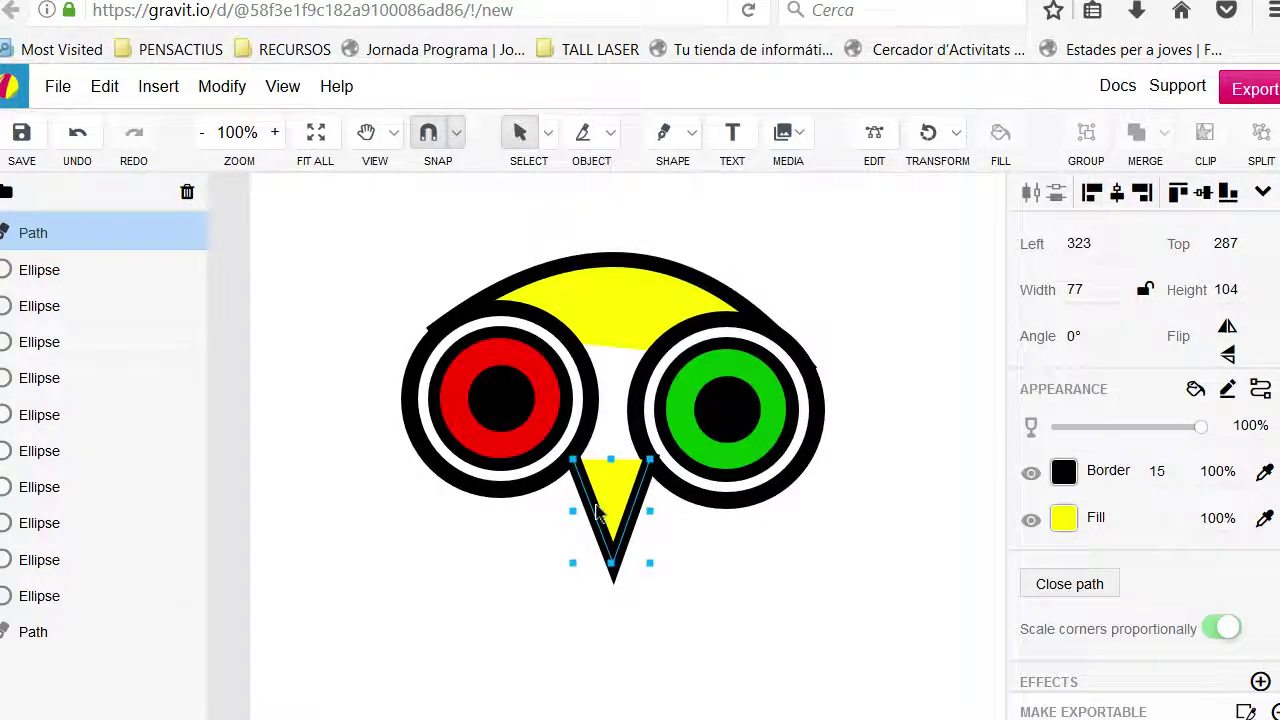
left_click(1064, 520)
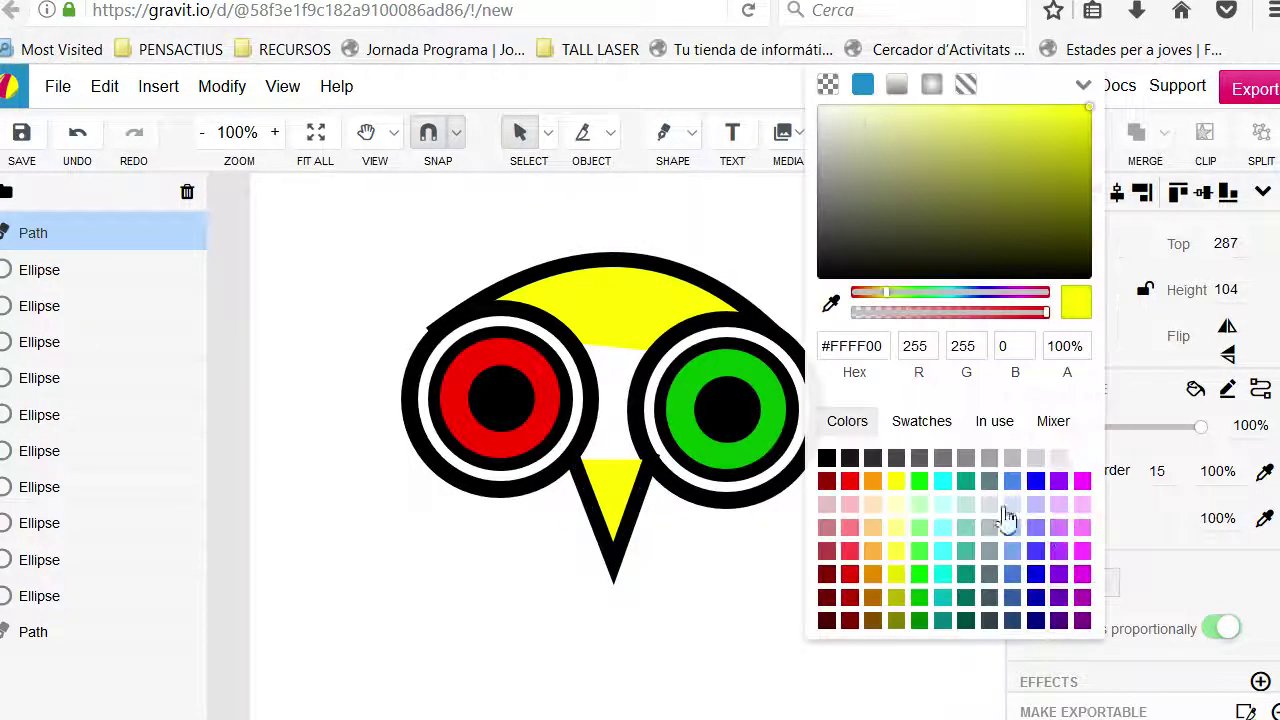
left_click(827, 460)
left_click(753, 554)
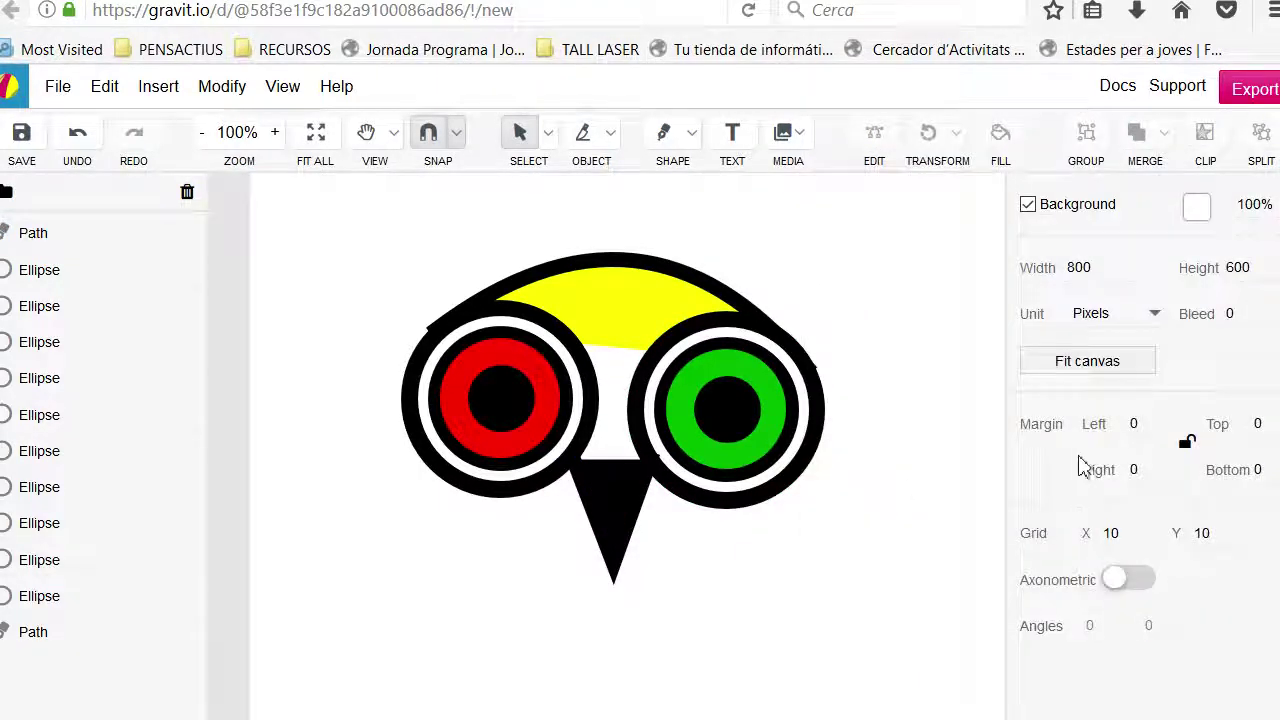
Send the black beak to the back, behind the eyes and the yellow arch.
right_click(607, 496)
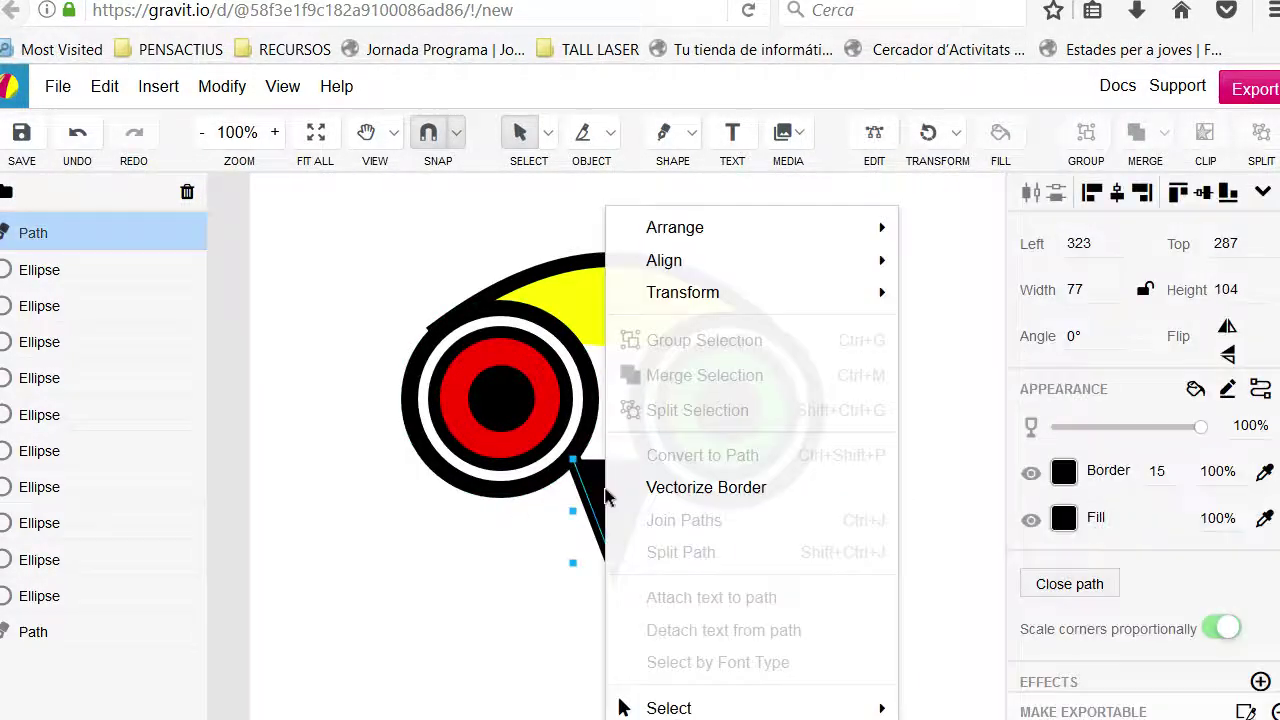
mouse_move(669, 303)
key("Escape")
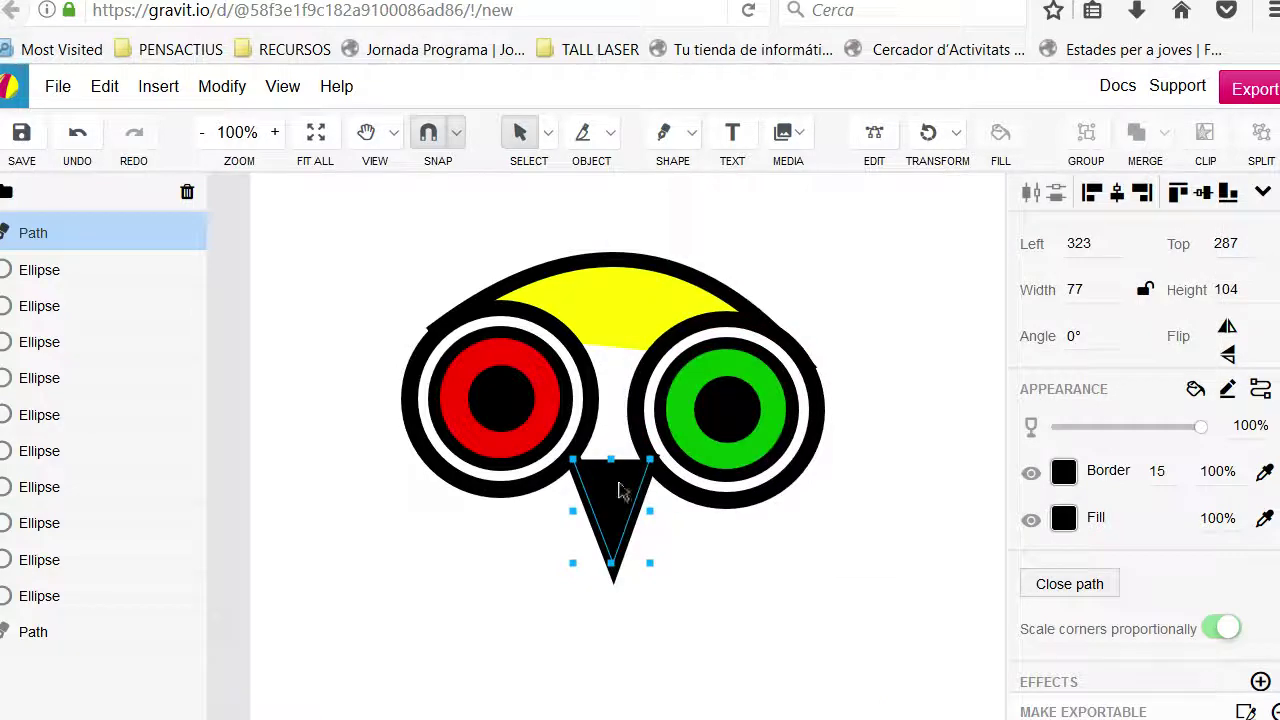
right_click(619, 497)
mouse_move(905, 260)
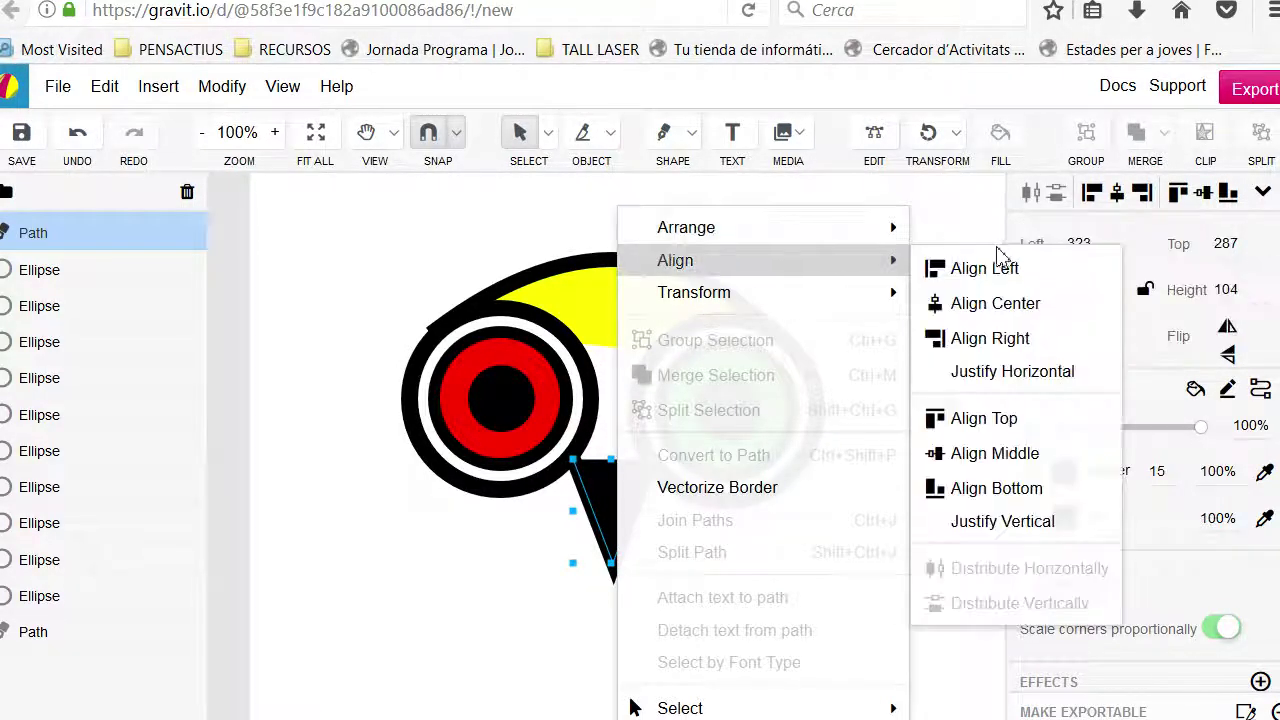
mouse_move(880, 228)
left_click(1013, 331)
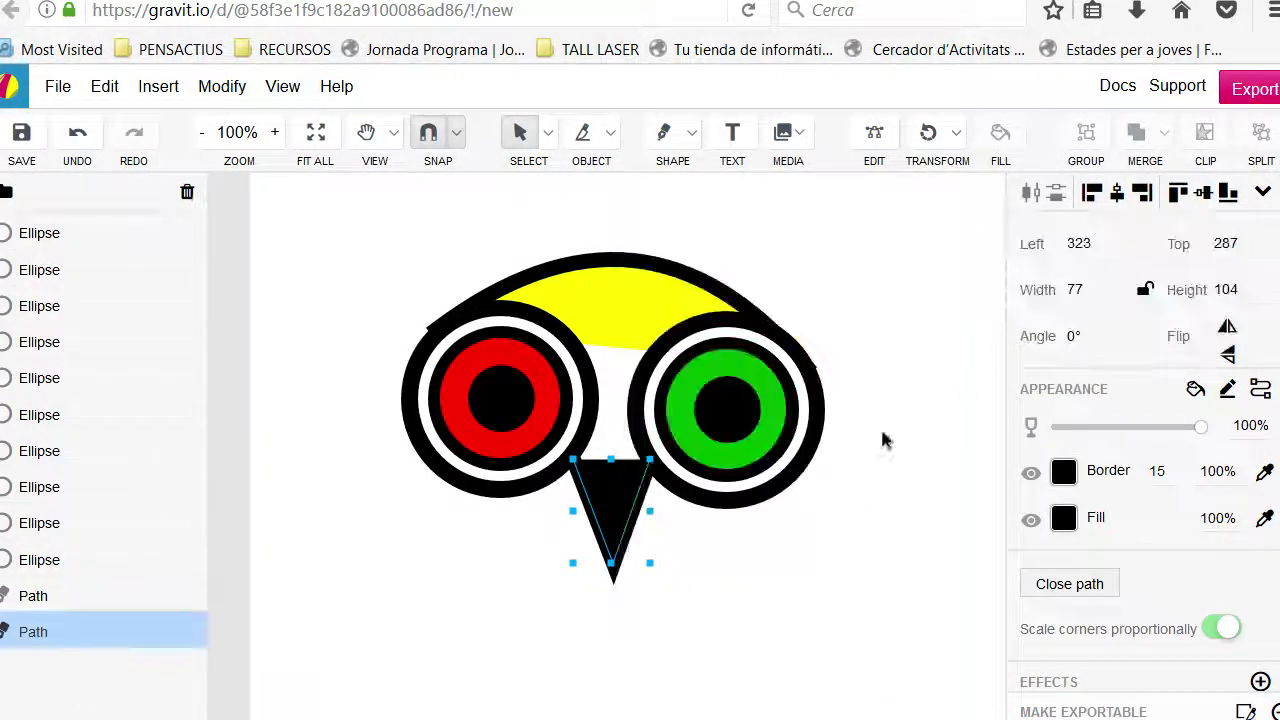
Try a white border on the beak, and set it back to black.
left_click(1064, 472)
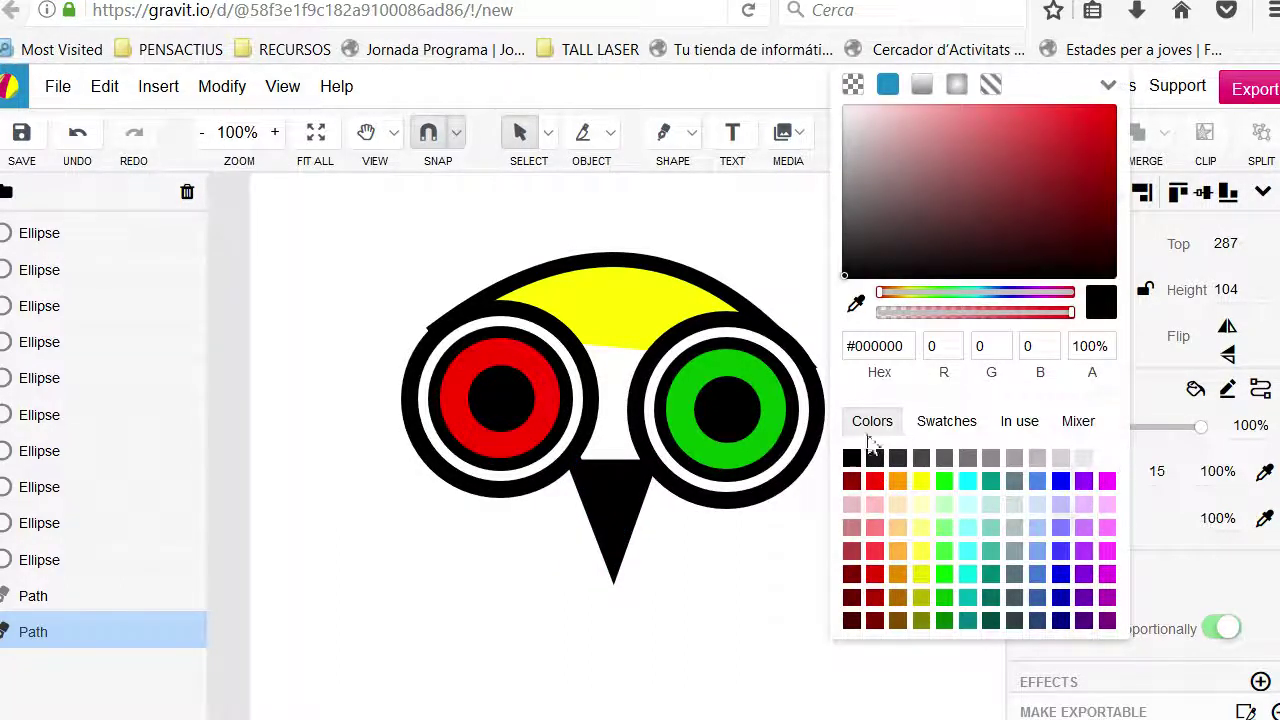
left_click(1107, 459)
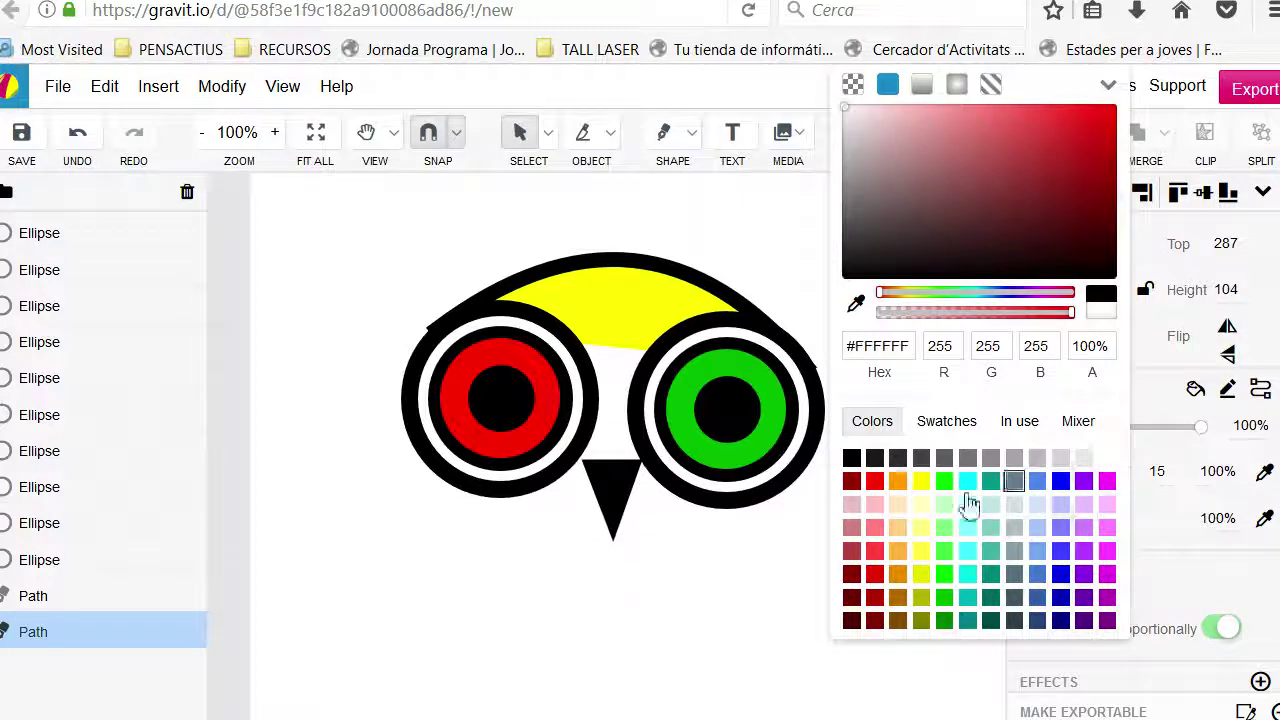
left_click(851, 458)
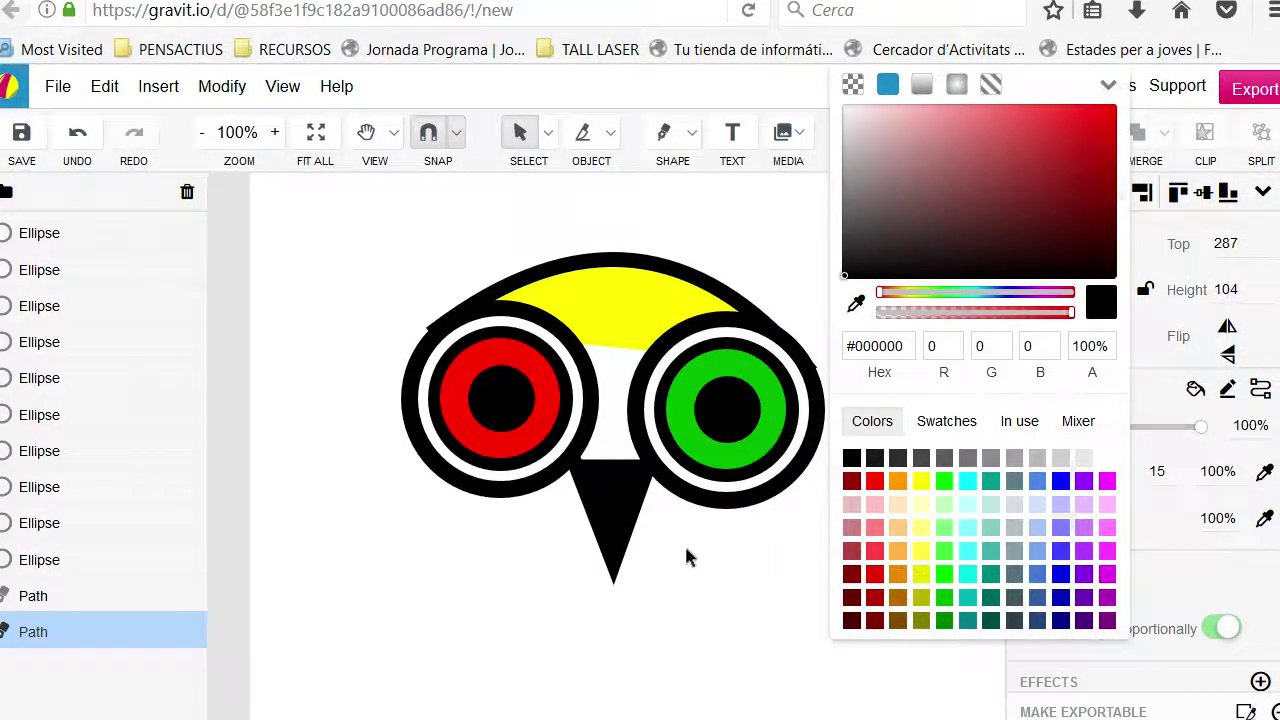
left_click(686, 557)
Move the beak up by about 40 px so its top sits between the two eyes.
left_click(613, 566)
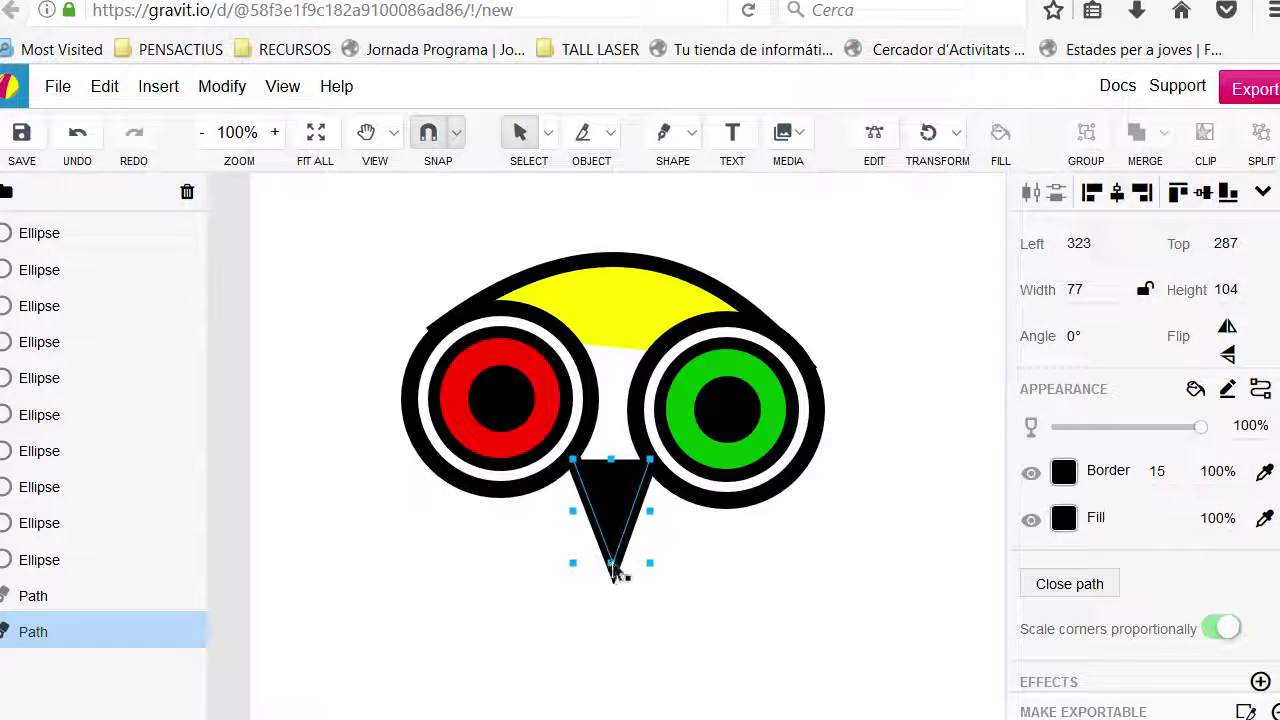
double_click(590, 527)
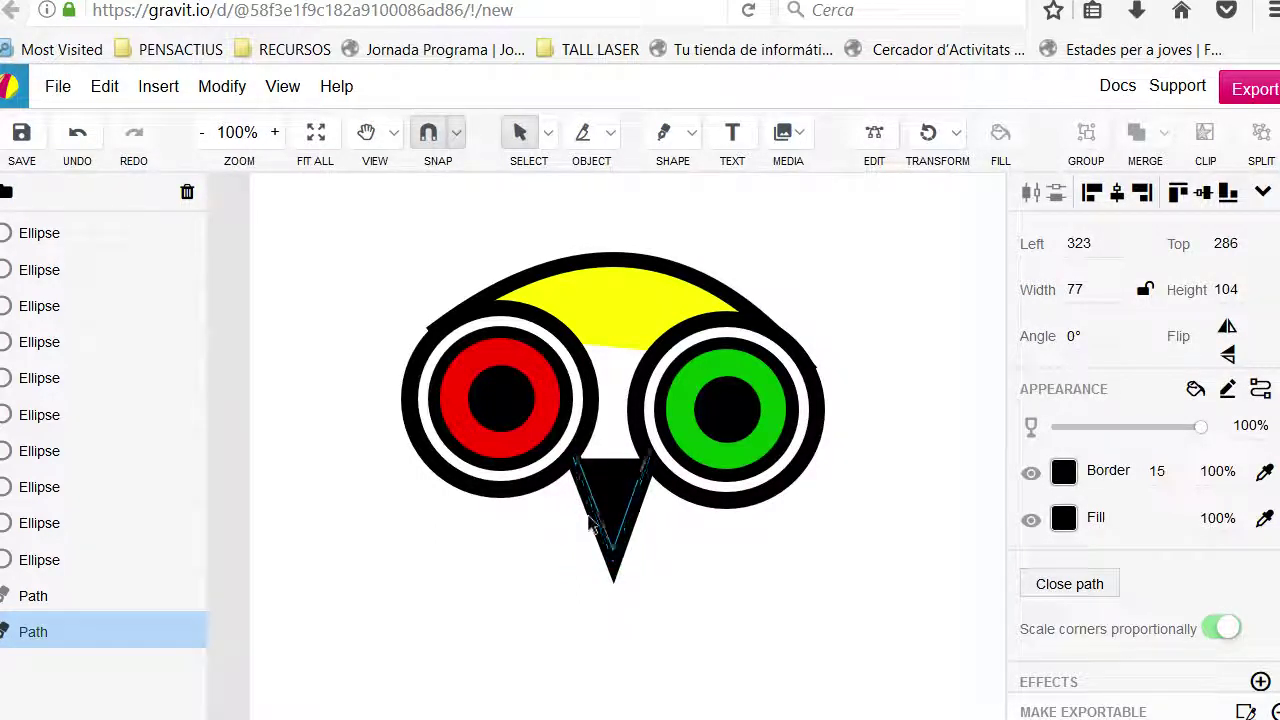
key("shift+Up")
key("shift+Up")
key("shift+Up")
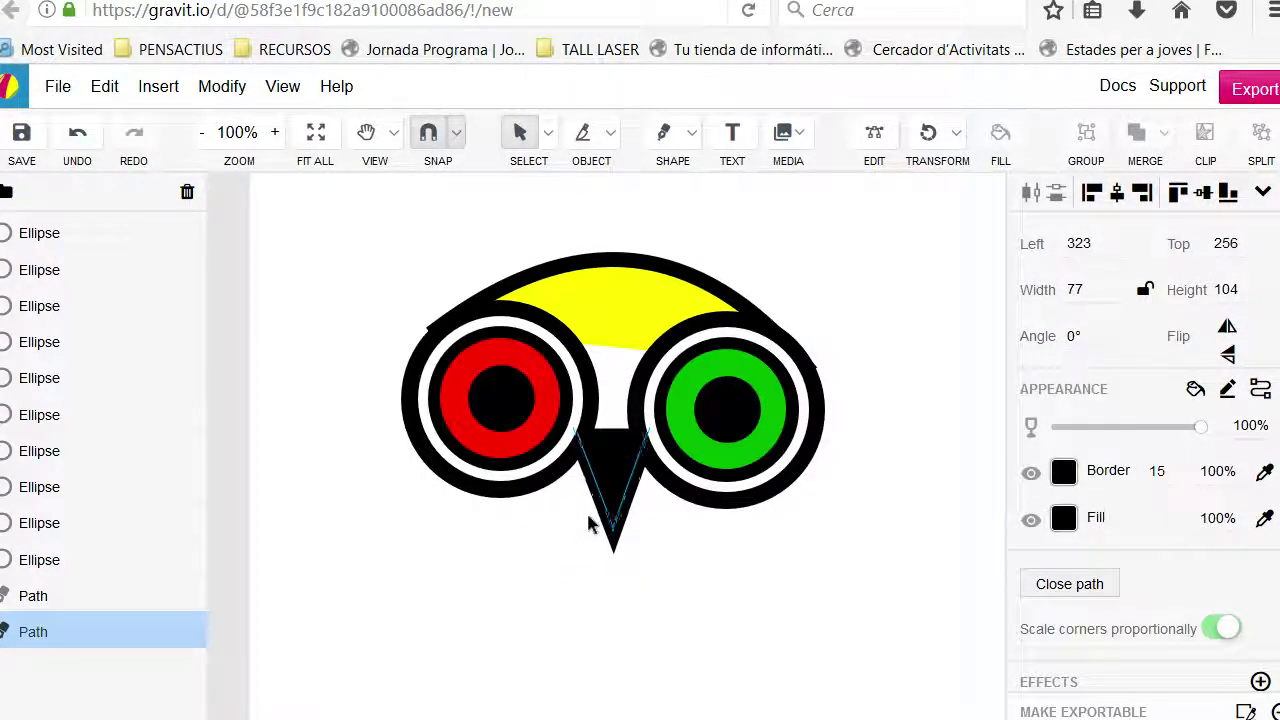
key("shift+Up")
key("Up")
key("Up")
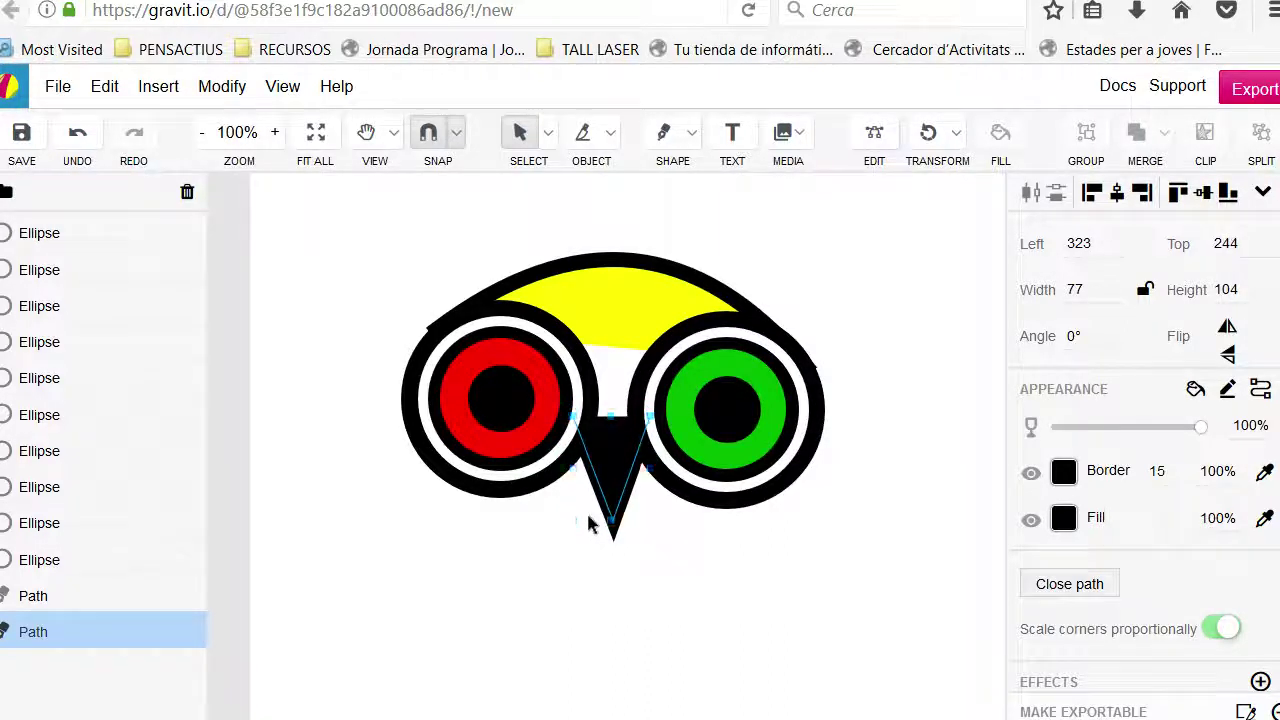
left_click(787, 620)
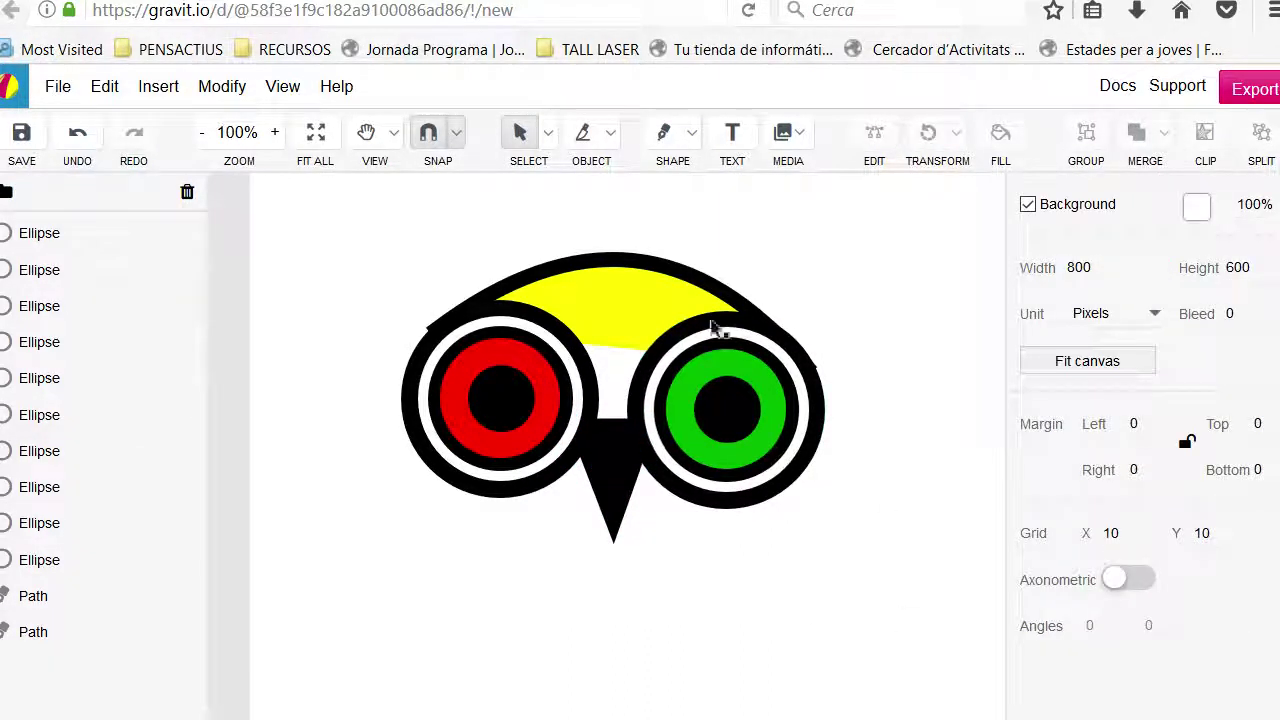
Reposition the yellow arch's end anchor at the red eye to X 188, Y 161 with the Subselect tool.
left_click(673, 272)
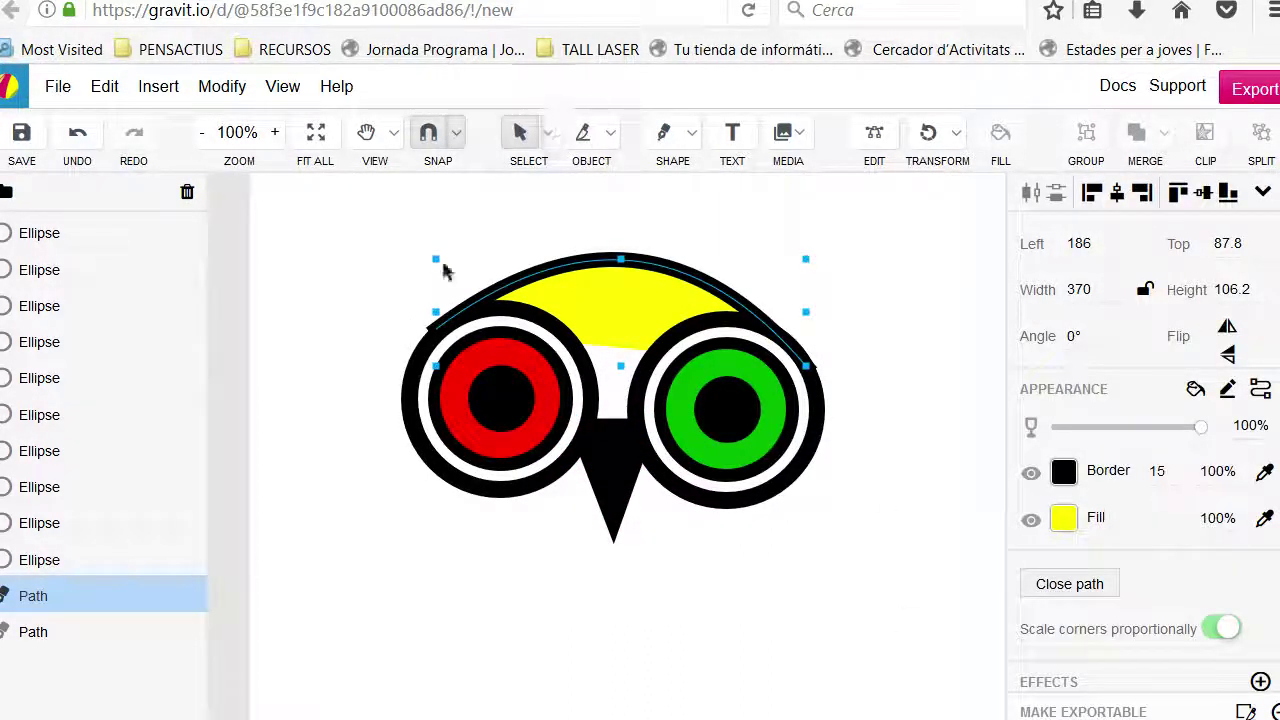
left_click(548, 133)
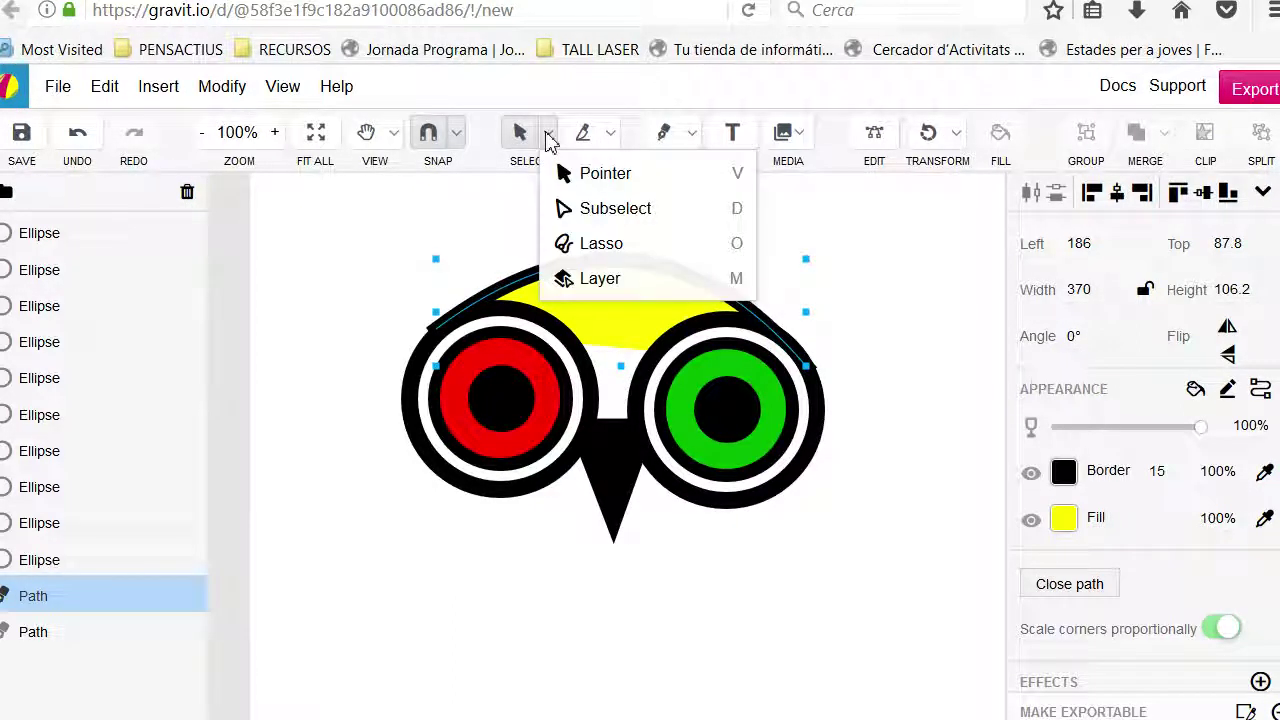
left_click(571, 206)
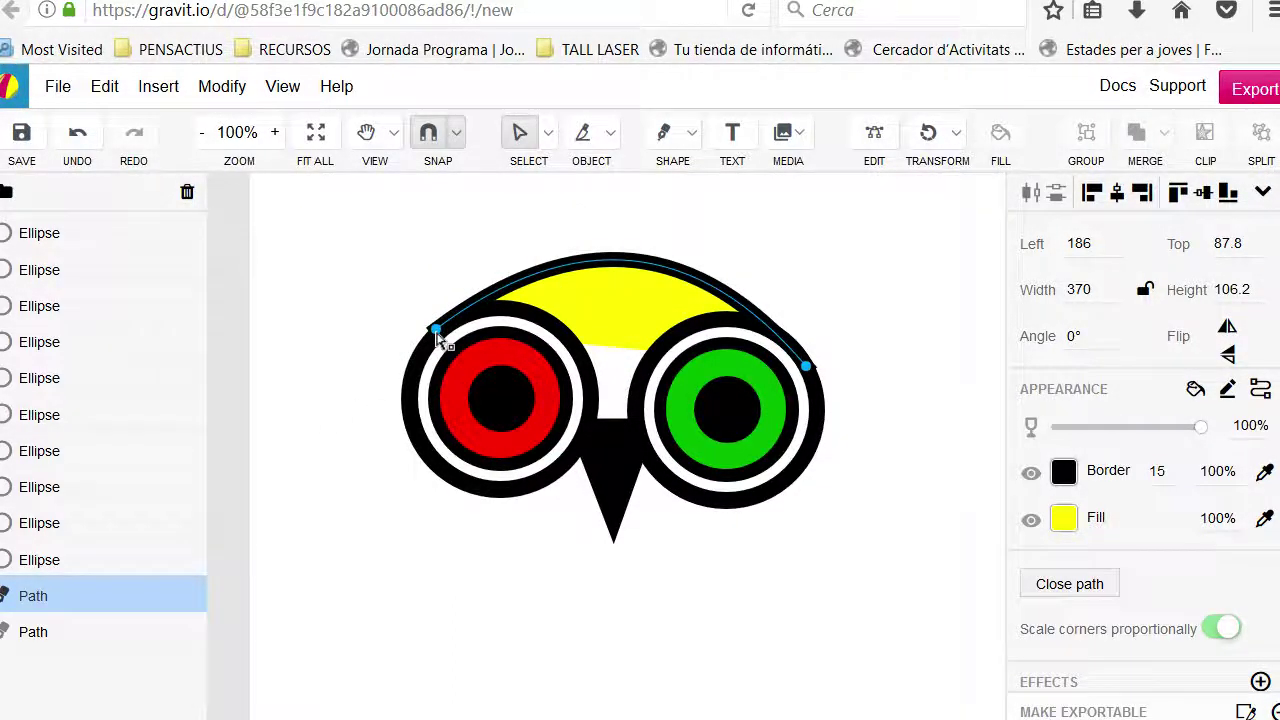
left_click_drag(437, 331, 439, 338)
key("Left")
key("Left")
key("Left")
key("Left")
key("Left")
key("Left")
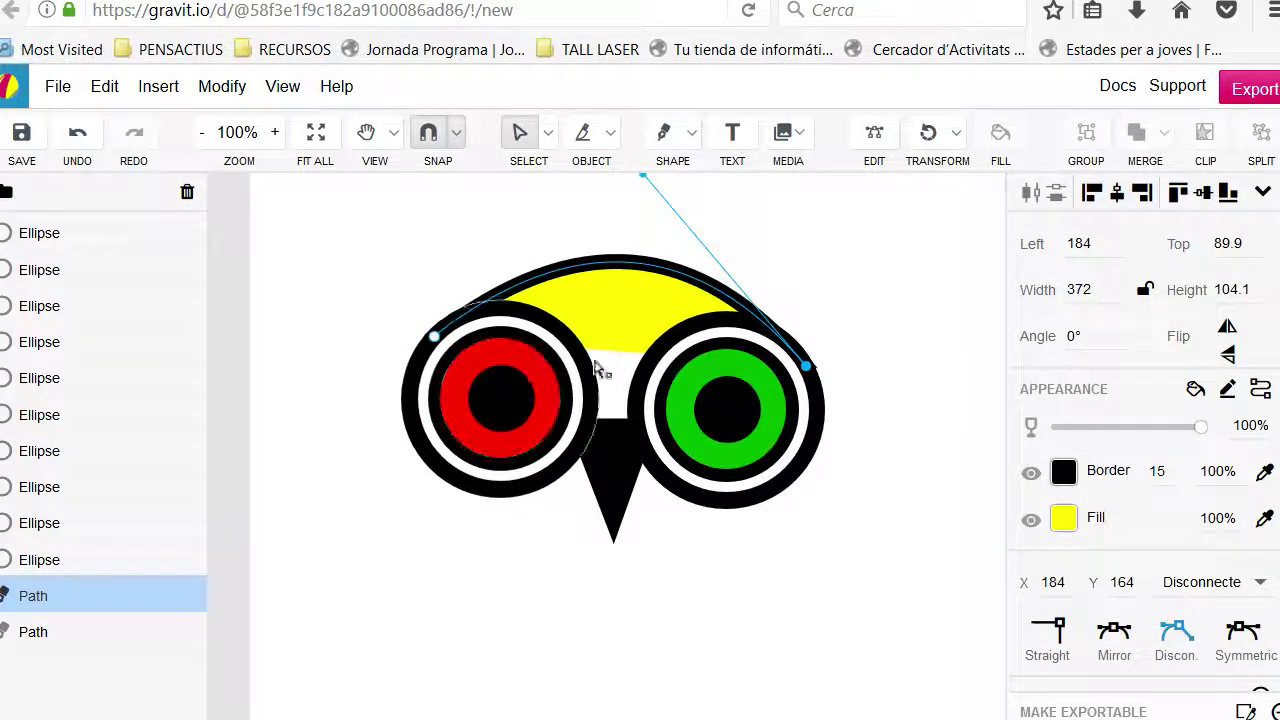
key("Up")
key("Up")
key("Up")
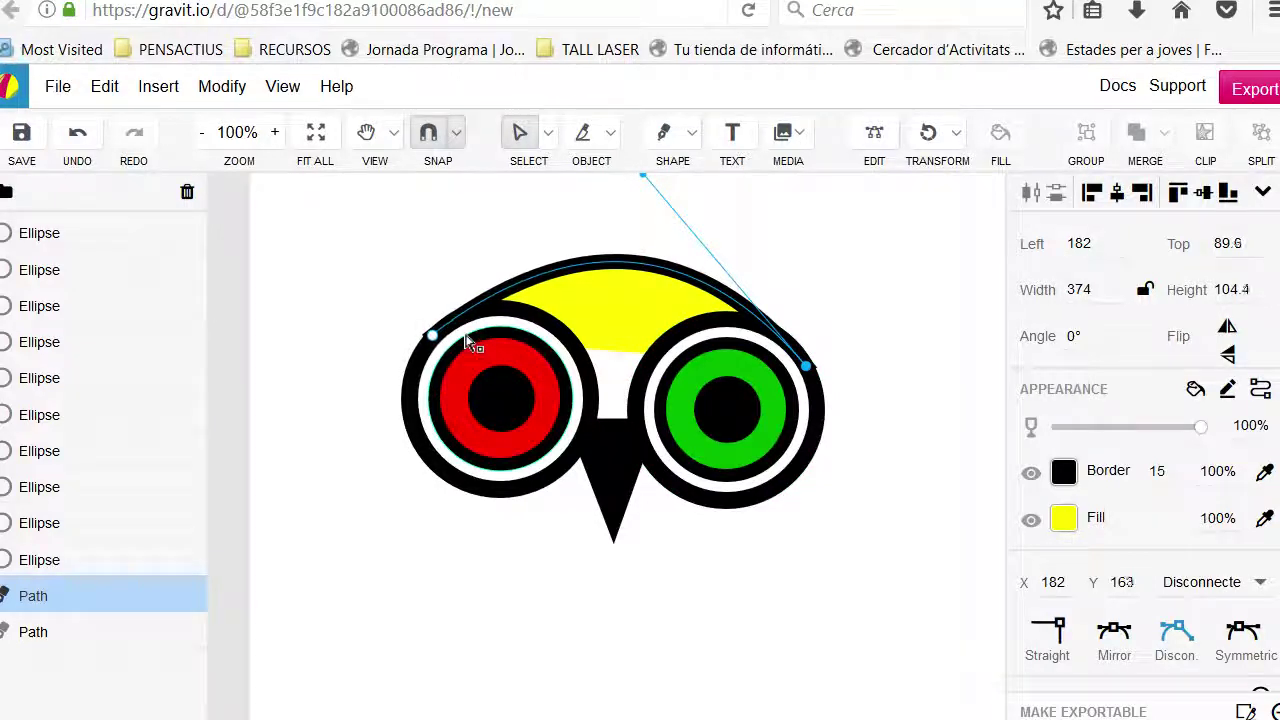
key("Right")
key("Right")
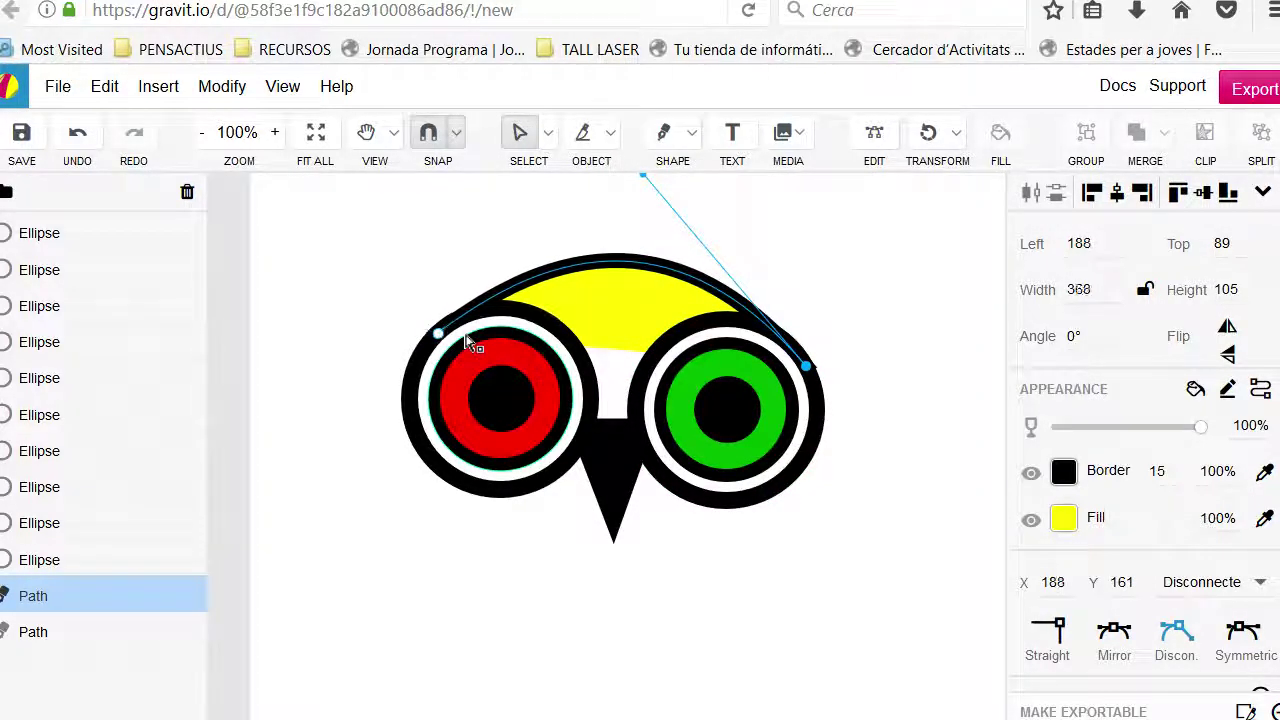
Reposition the yellow arch's end anchor at the green eye to X 551, Y 187.
left_click(812, 378)
double_click(810, 372)
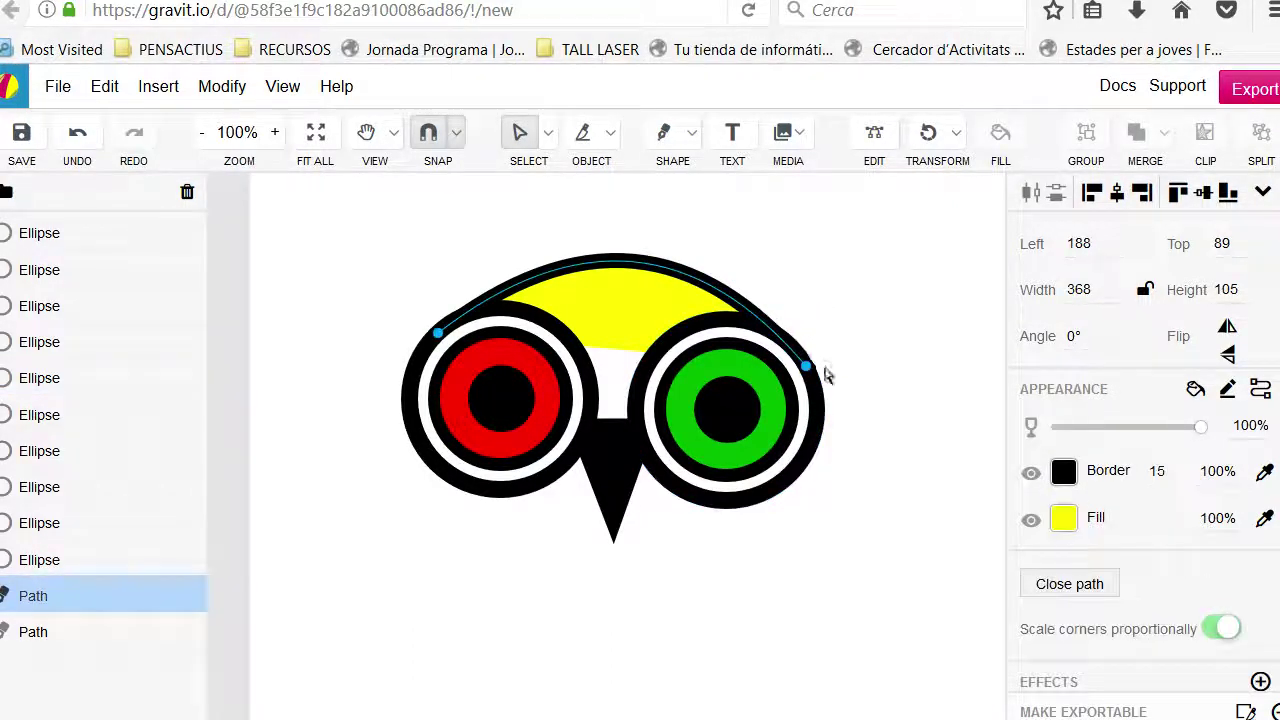
left_click(810, 370)
left_click_drag(810, 372, 806, 367)
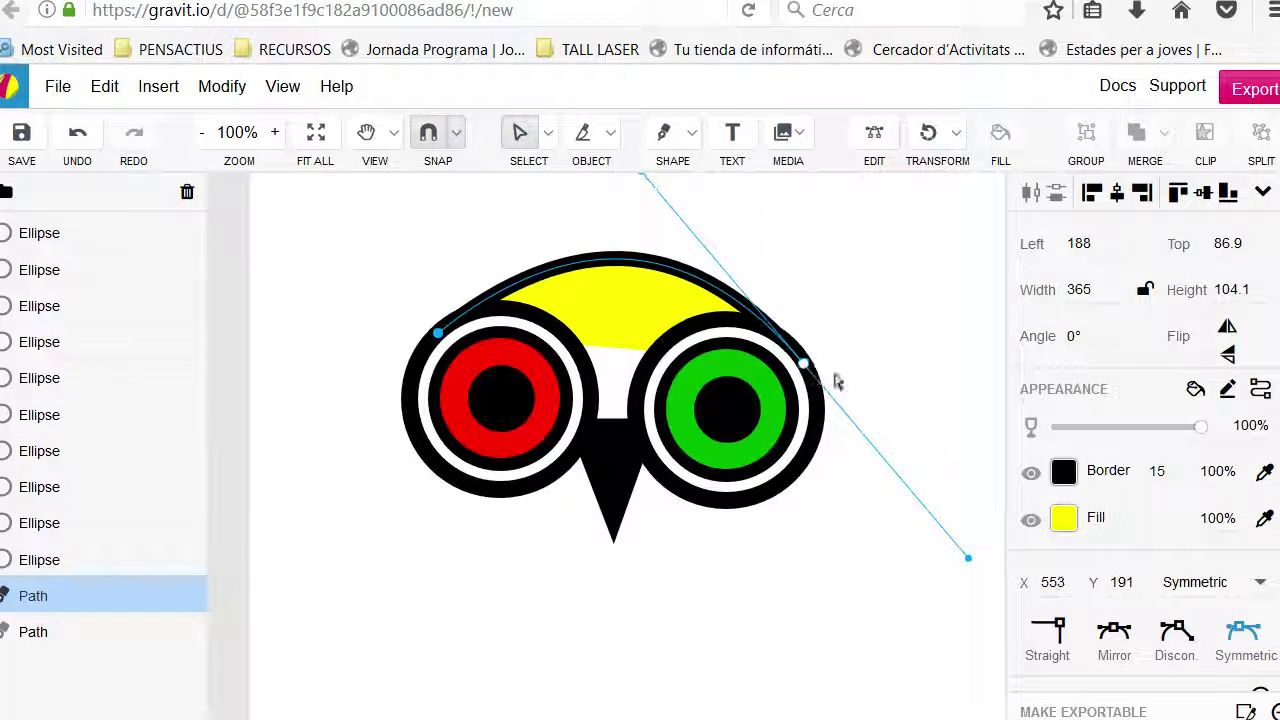
key("Up")
key("Up")
key("Up")
key("Up")
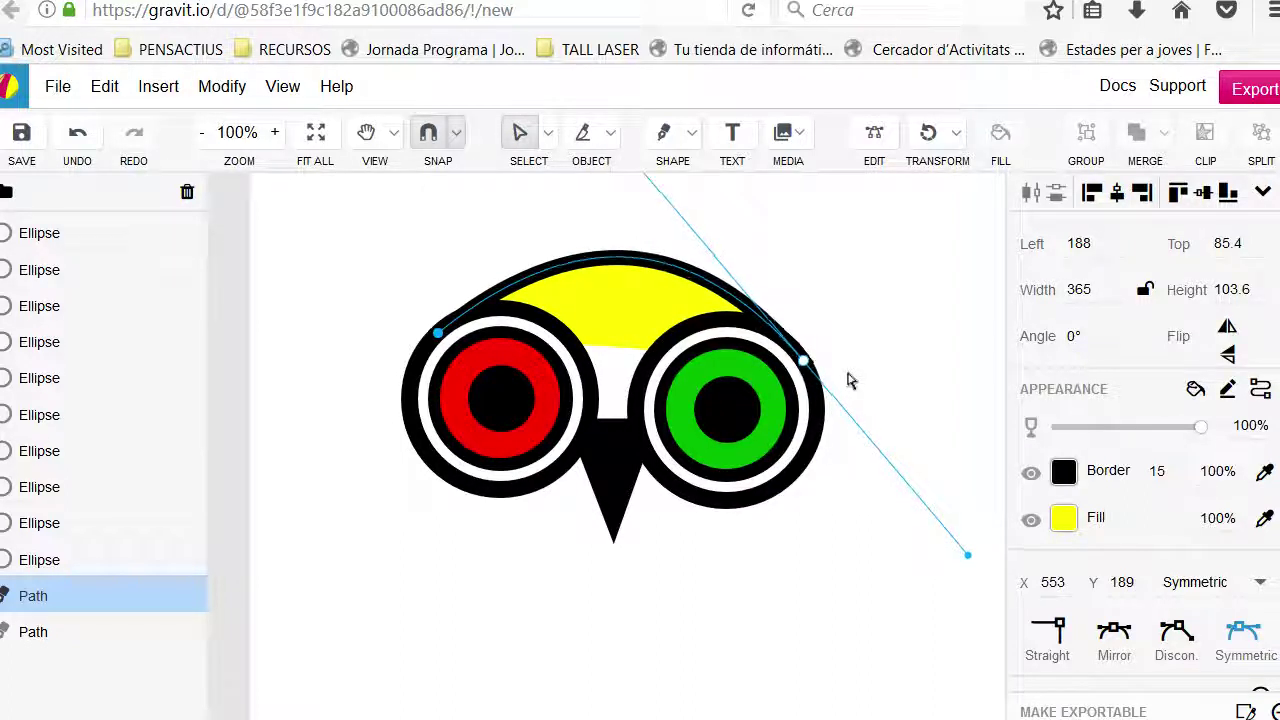
key("Left")
key("Left")
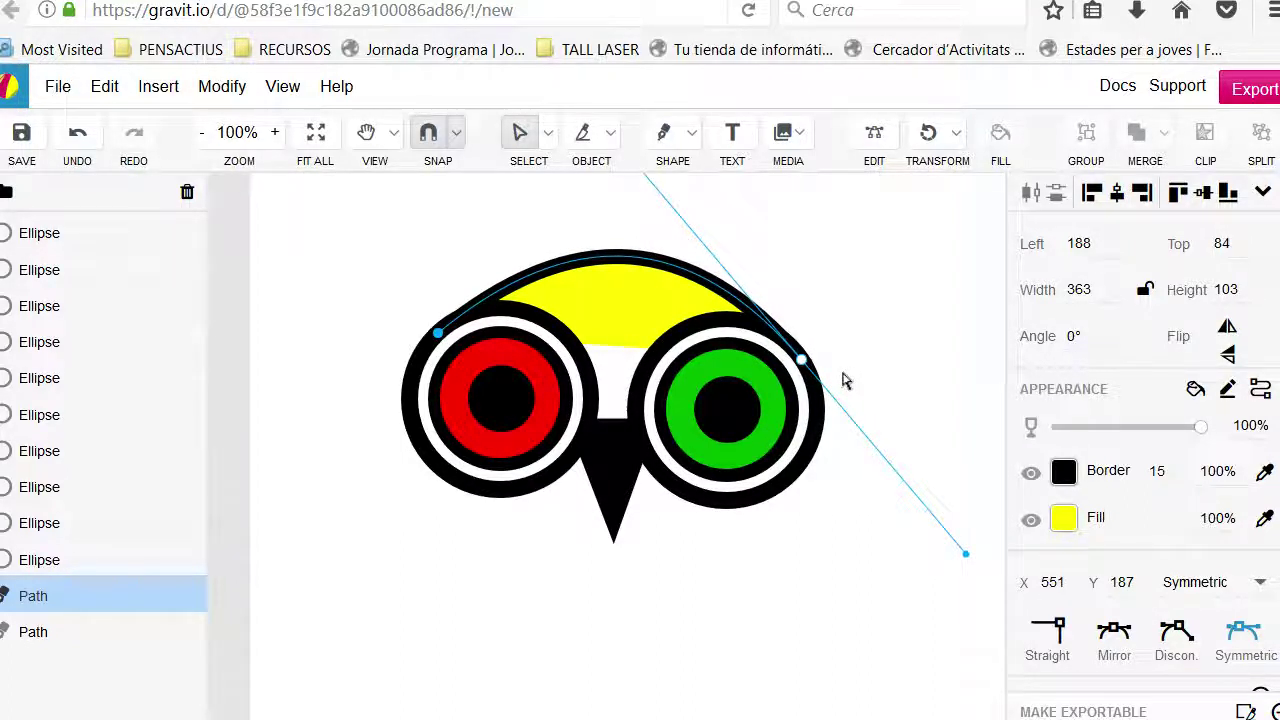
left_click(843, 378)
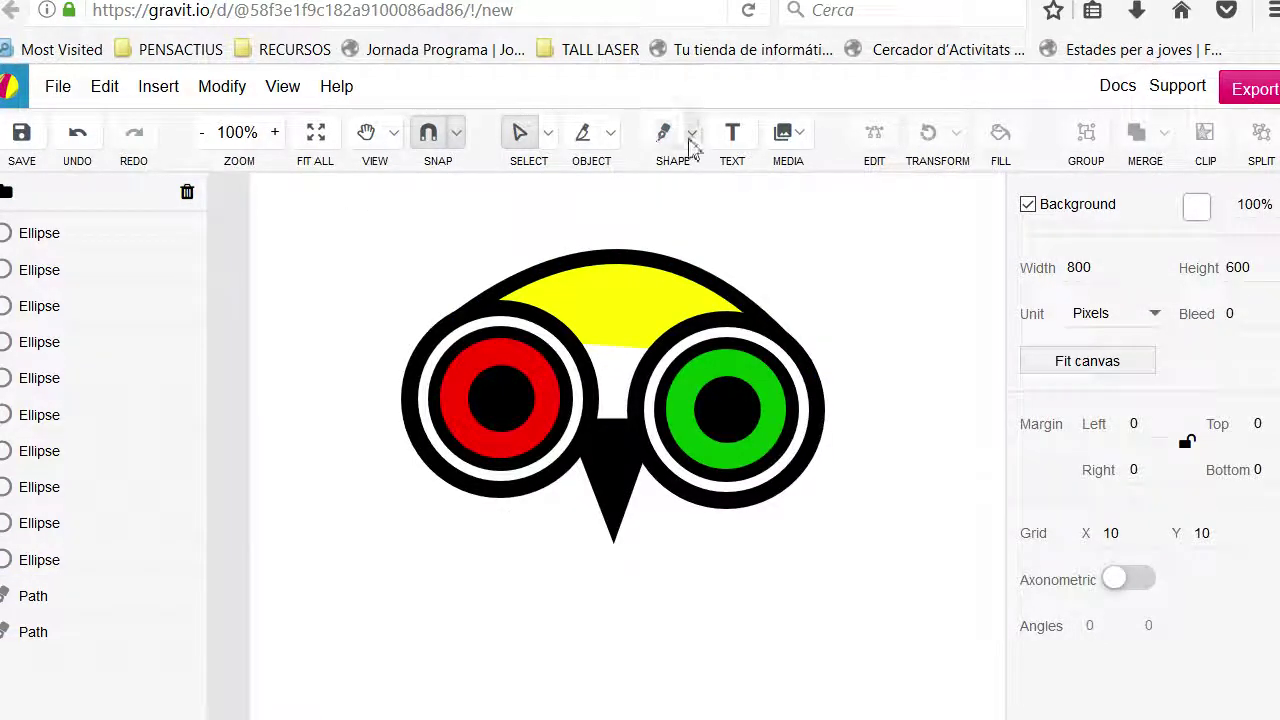
Draw the ear's upper curve with the Pen tool from X 250, Y 112 on the arch to X 136, Y 94, deleting the extra end anchor.
left_click(680, 142)
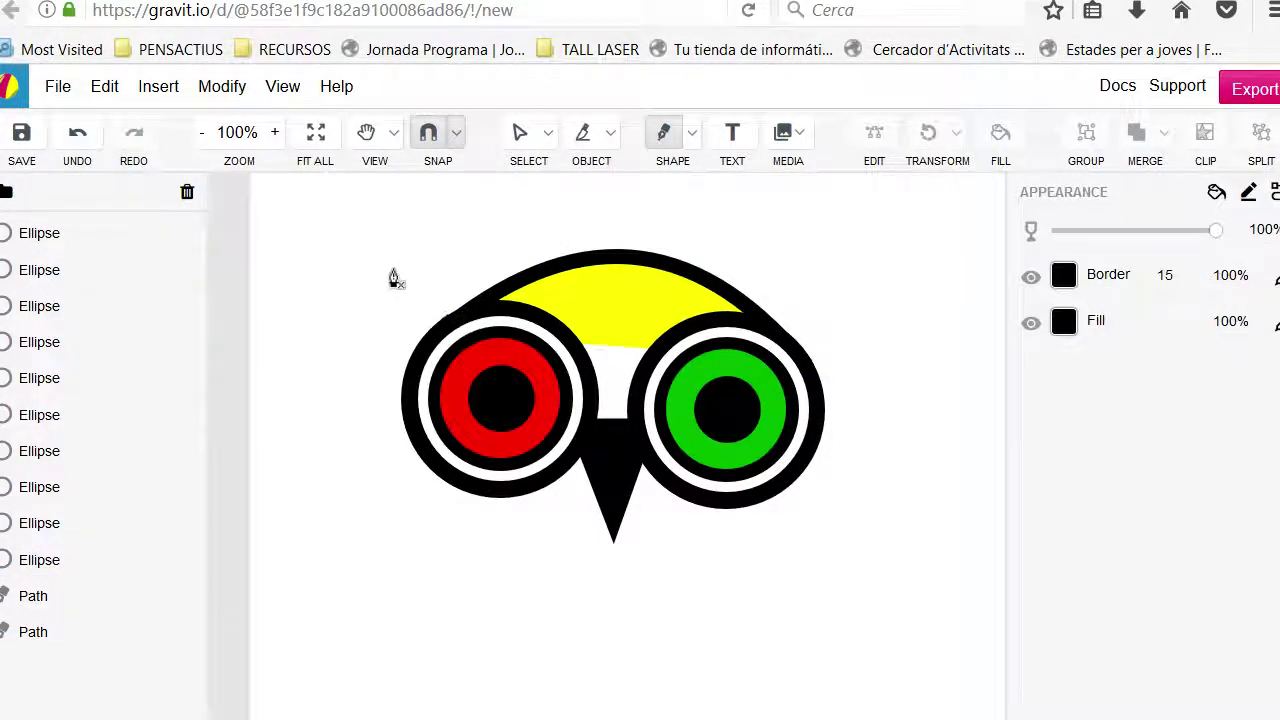
left_click(500, 285)
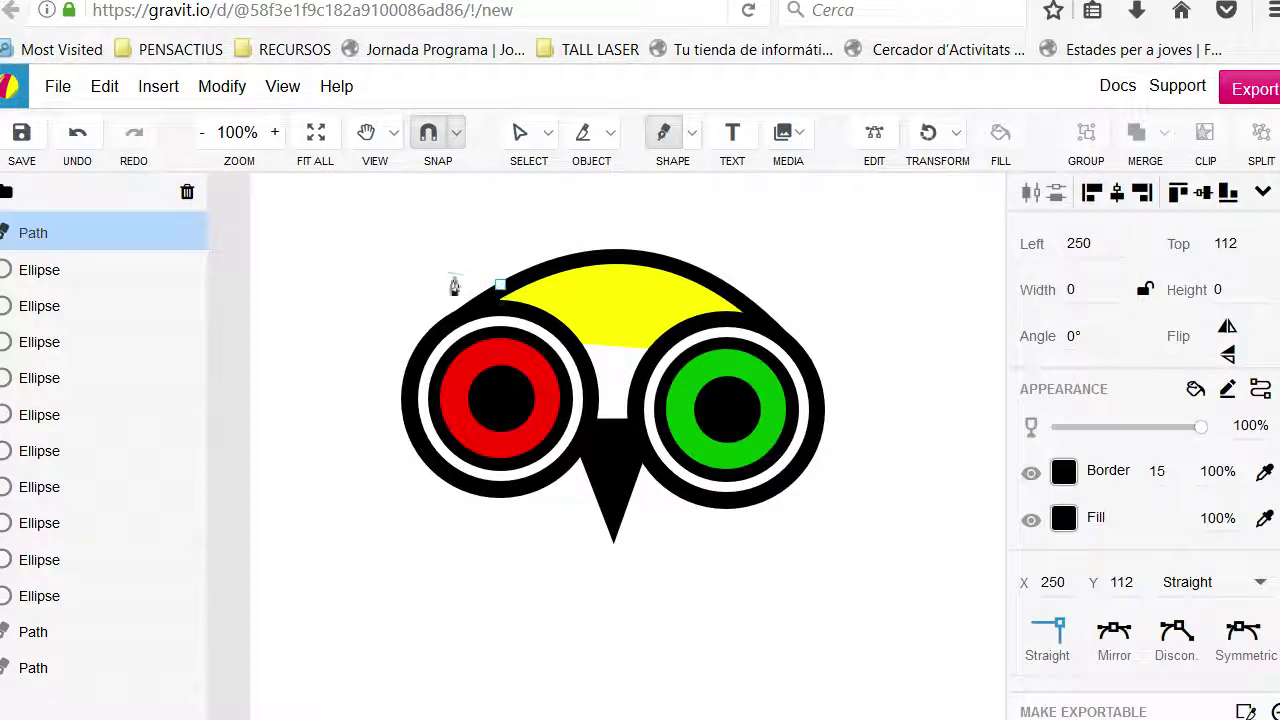
left_click_drag(372, 281, 349, 296)
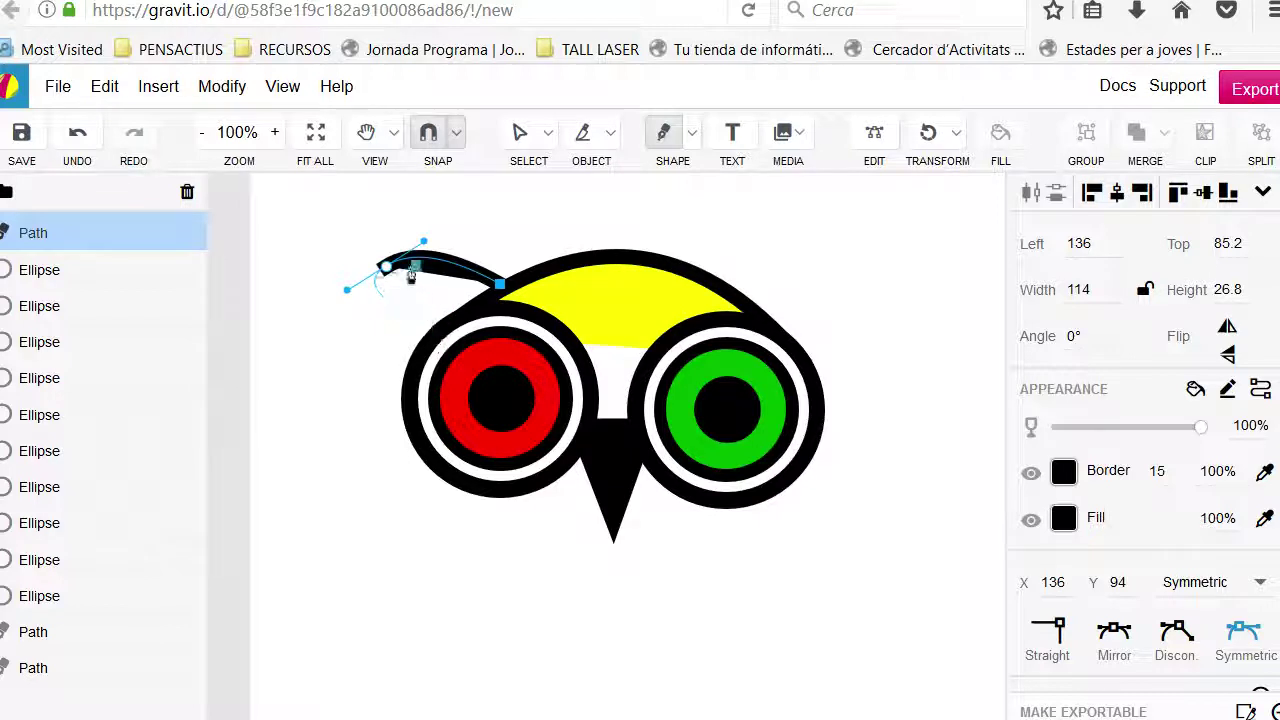
left_click(355, 274)
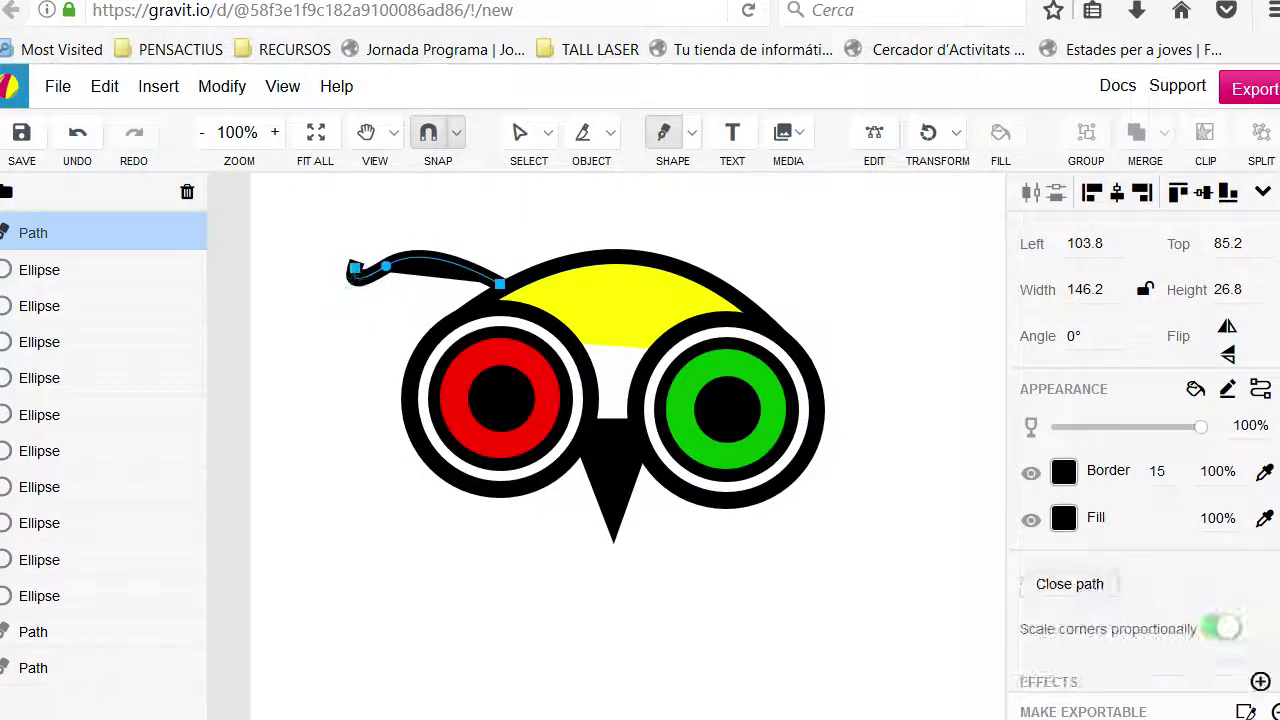
left_click(532, 155)
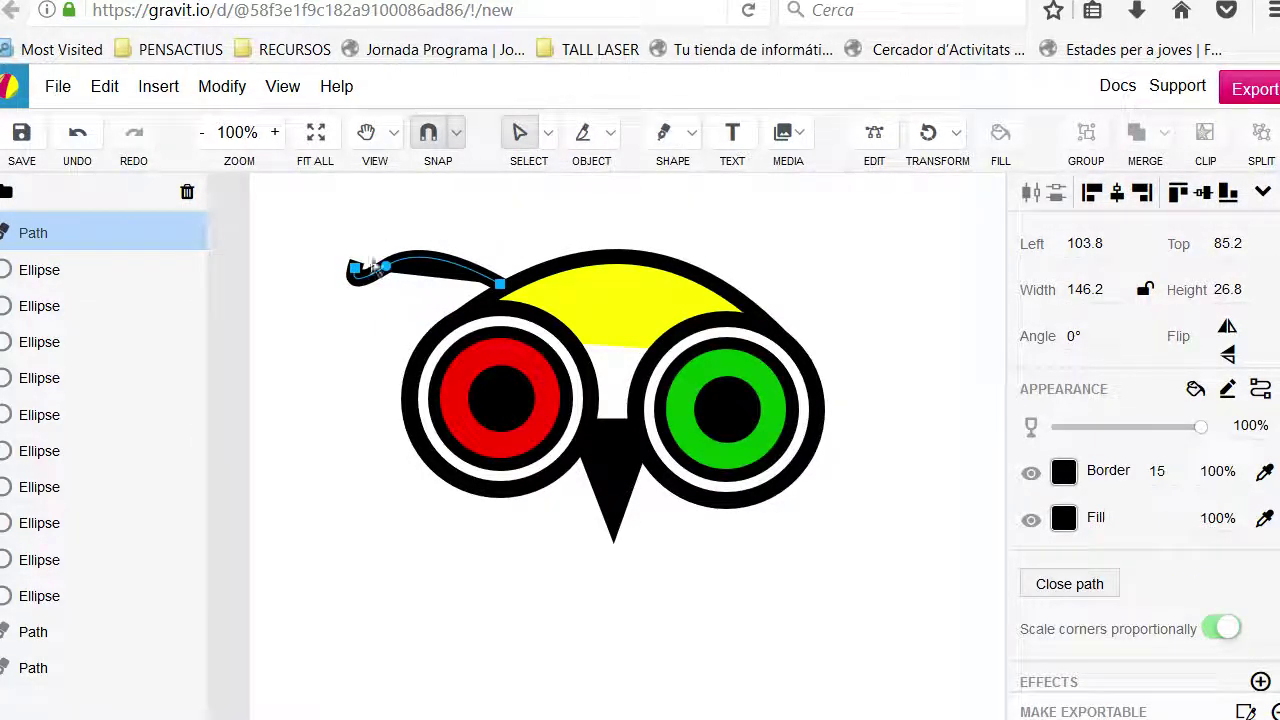
left_click(355, 272)
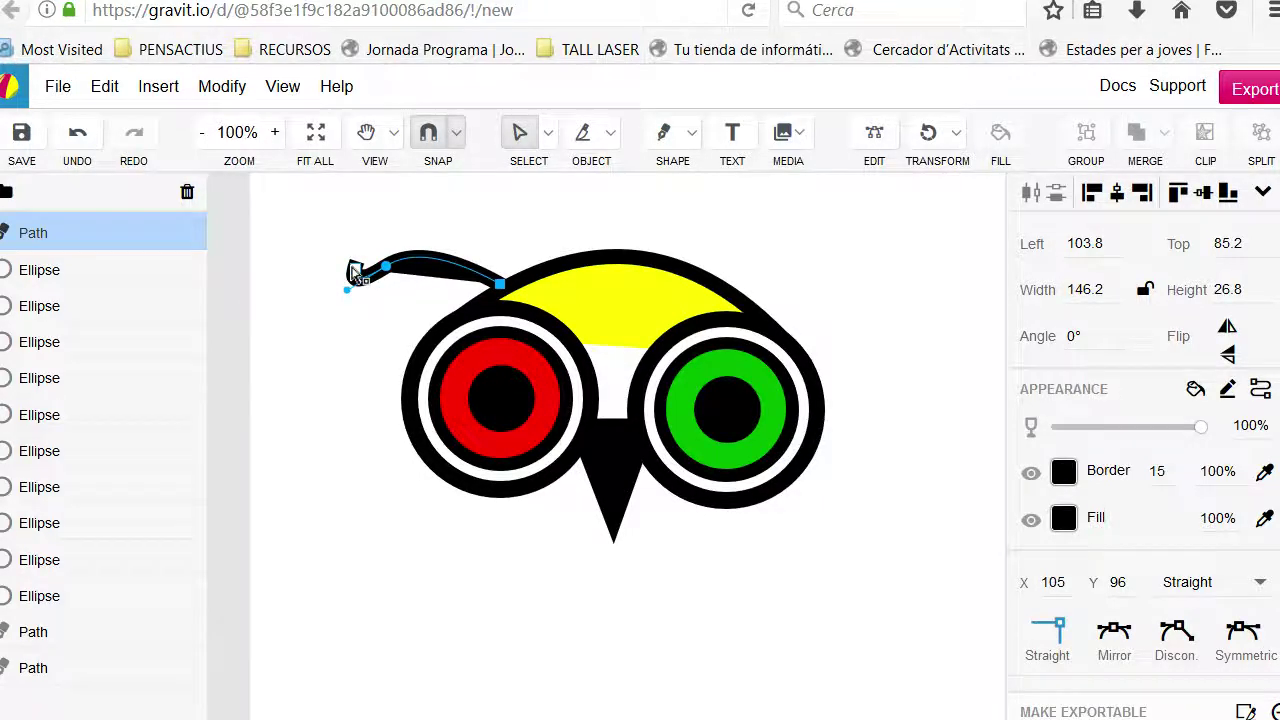
key("Delete")
left_click(674, 135)
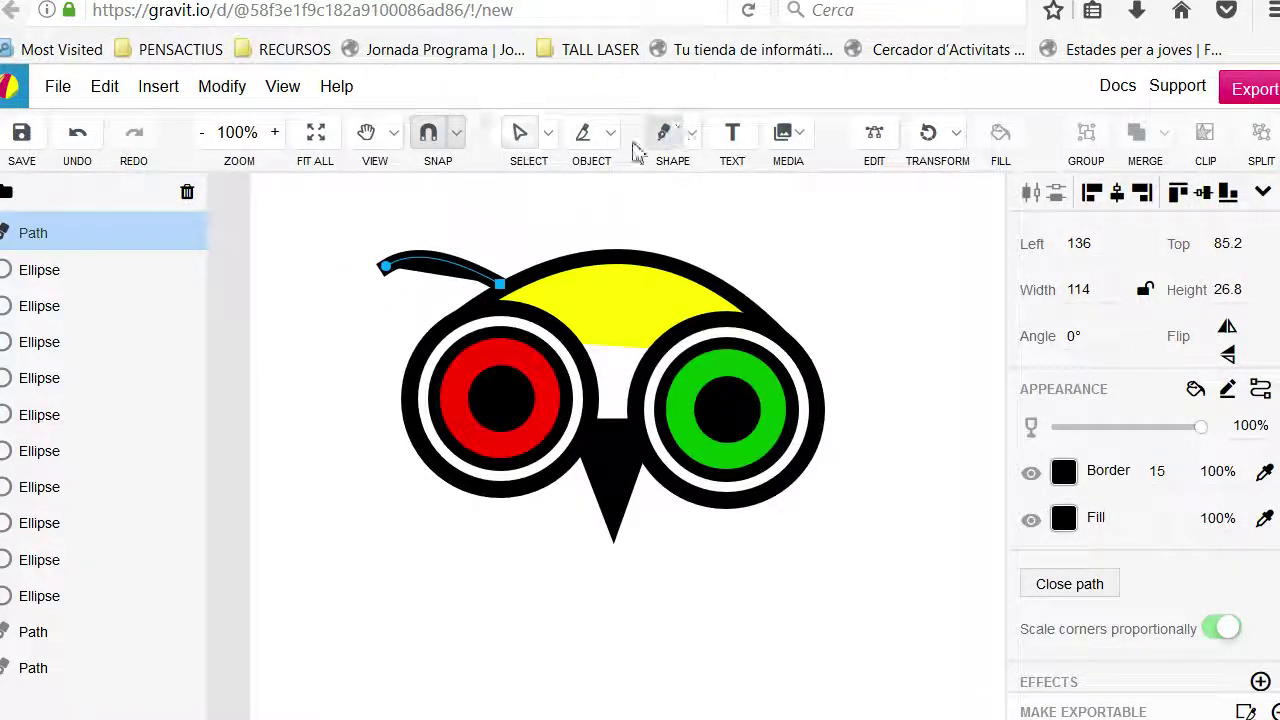
left_click(386, 272)
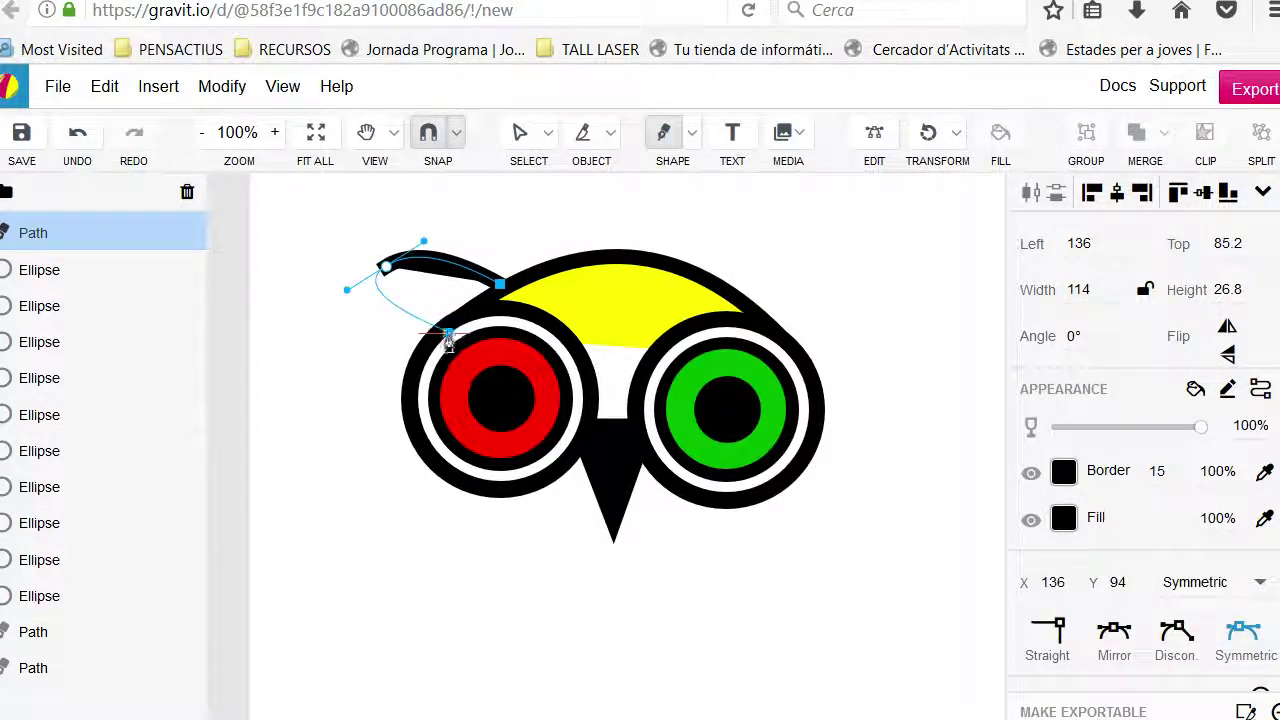
left_click(444, 334)
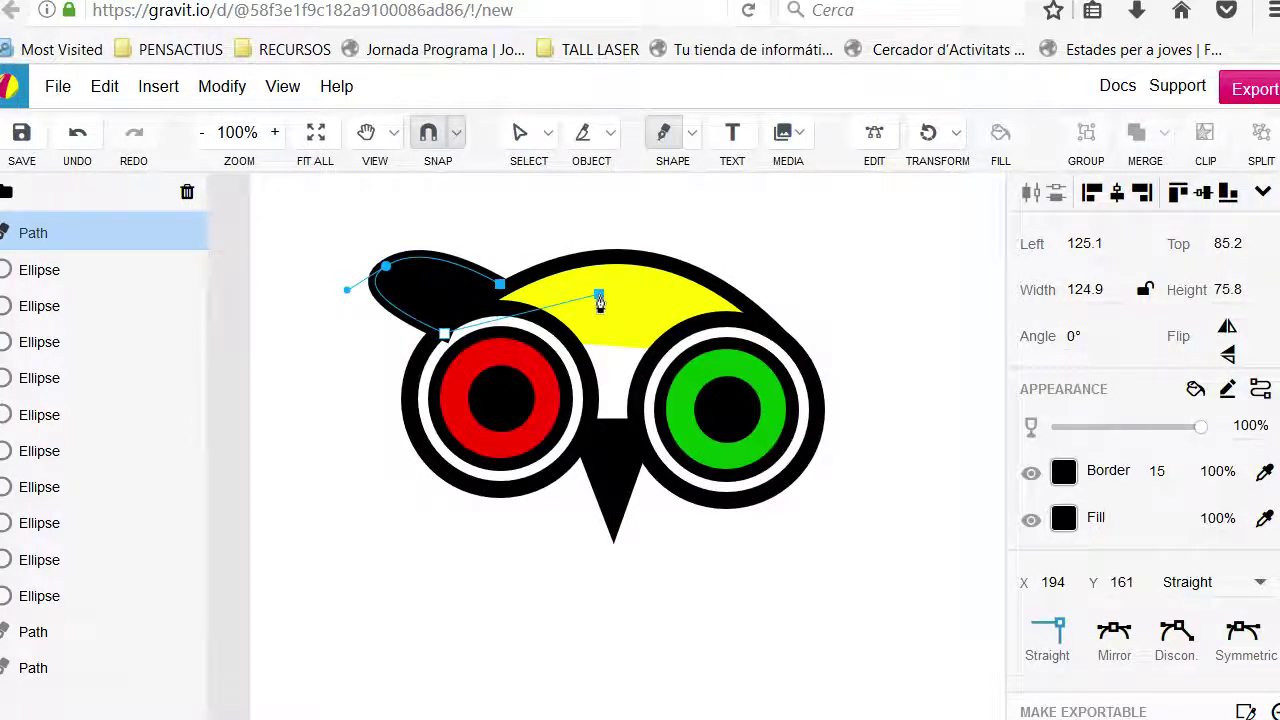
key("ctrl+z")
left_click(416, 285)
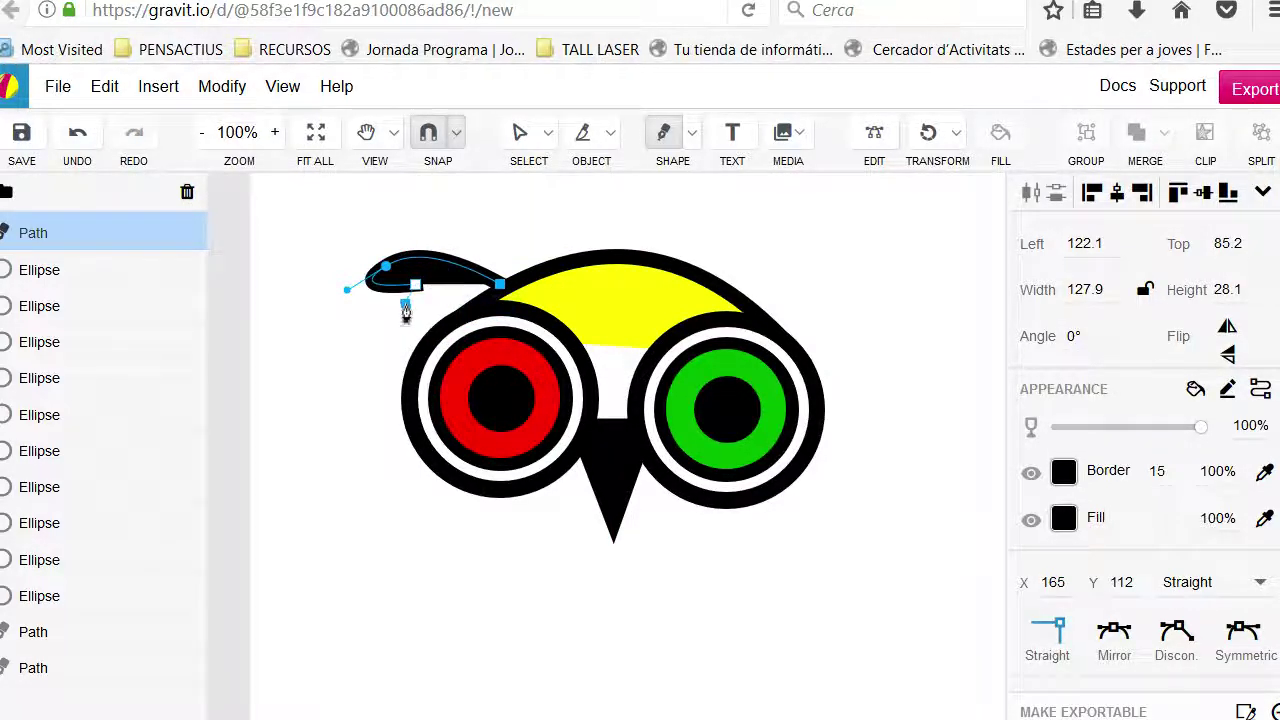
left_click(521, 131)
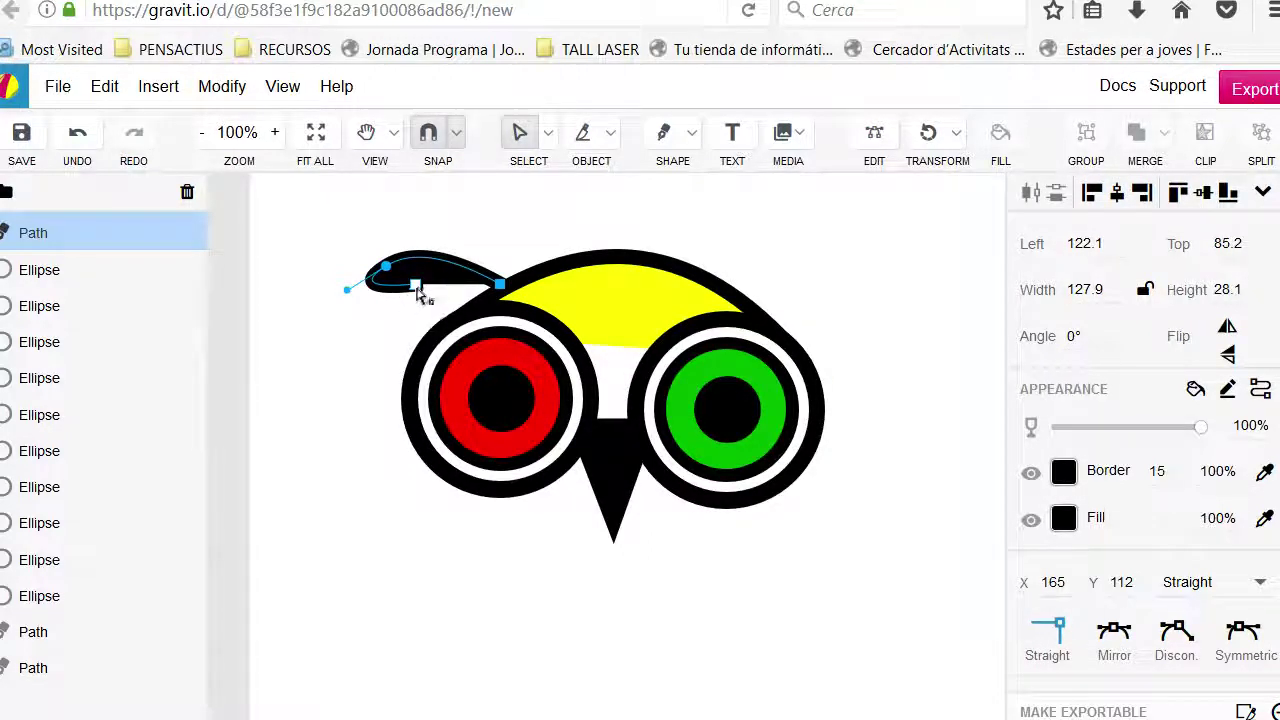
key("Delete")
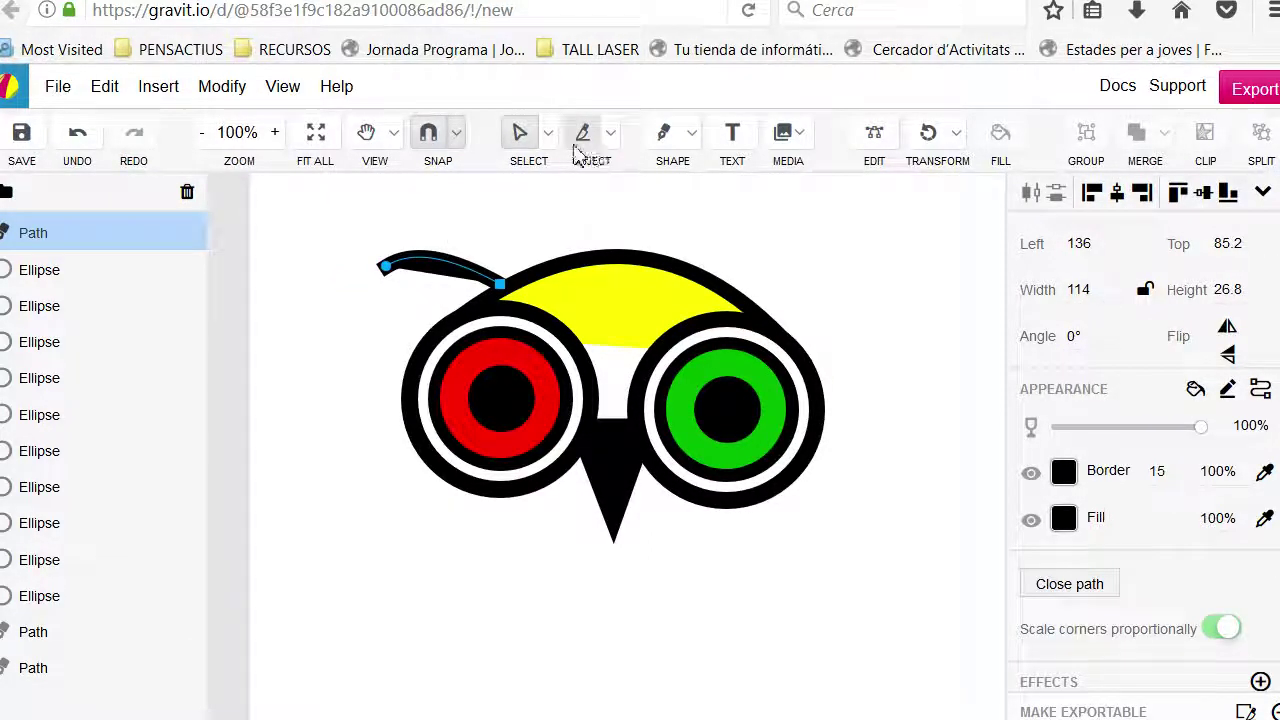
left_click(663, 132)
left_click(386, 266)
left_click(316, 293)
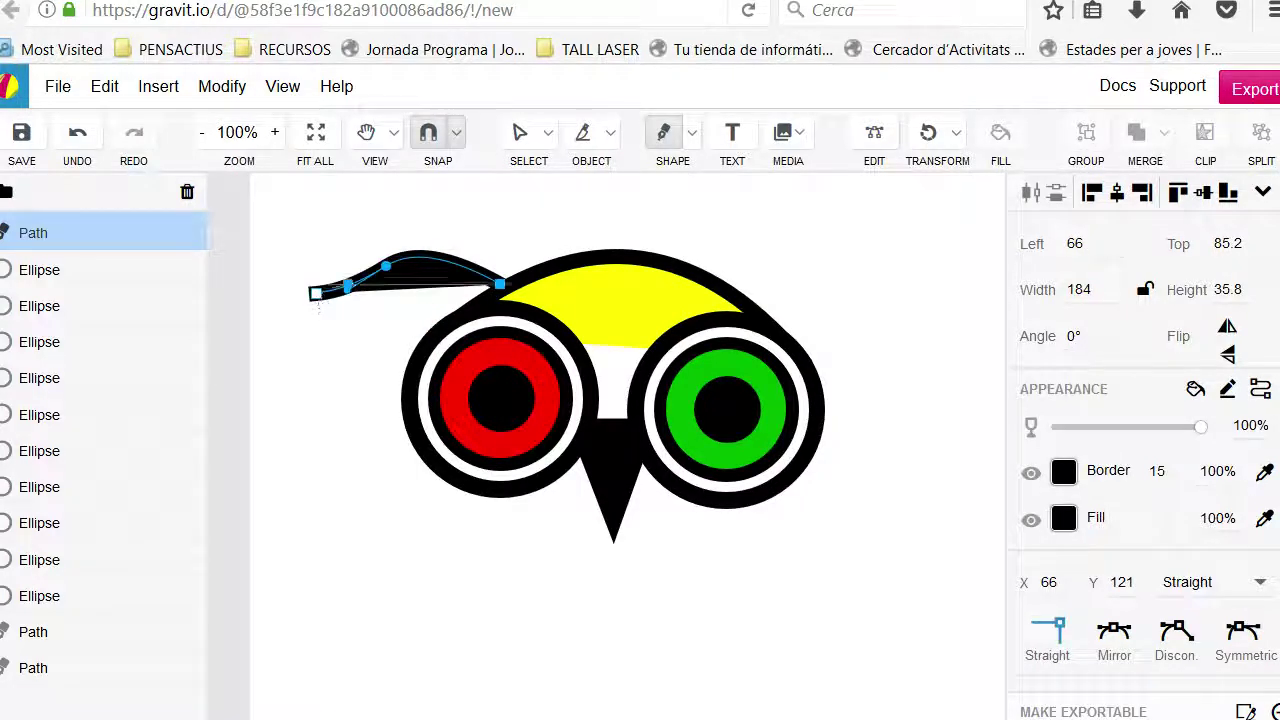
key("ctrl+z")
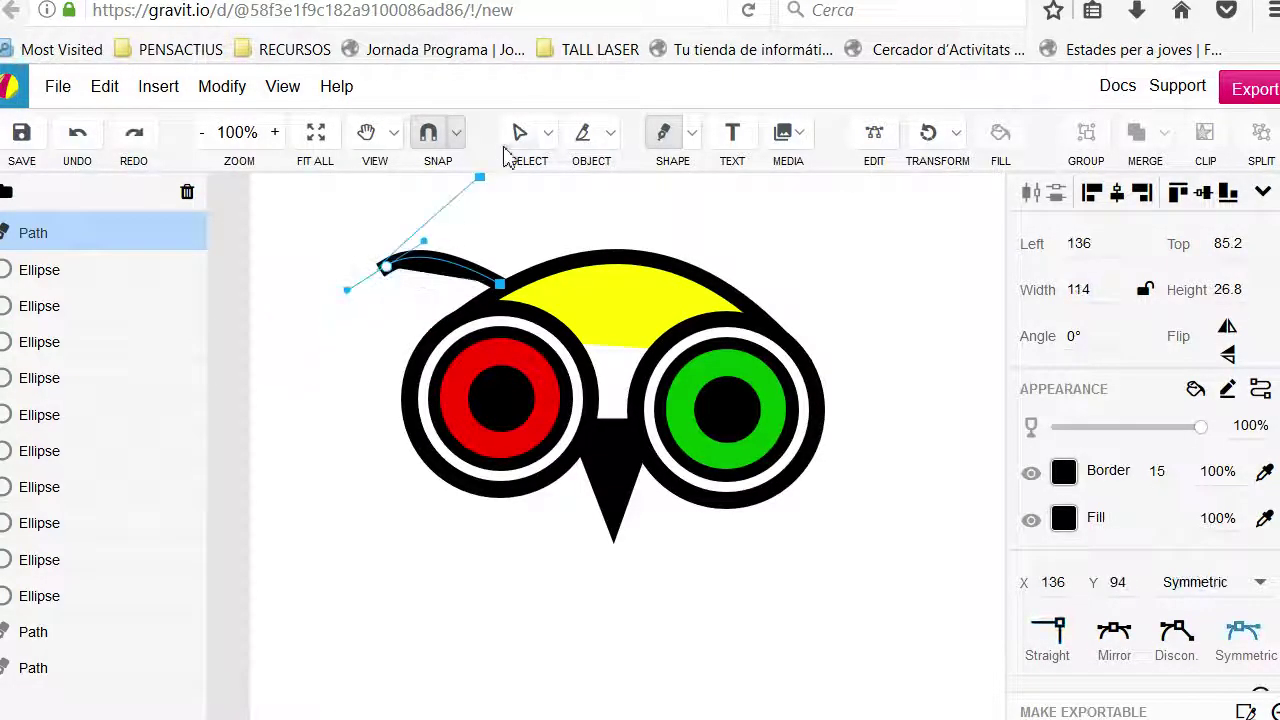
Draw a separate lower ear curve from X 188, Y 154 at the red eye through X 136, Y 96 to X 54, Y 28.
left_click(549, 133)
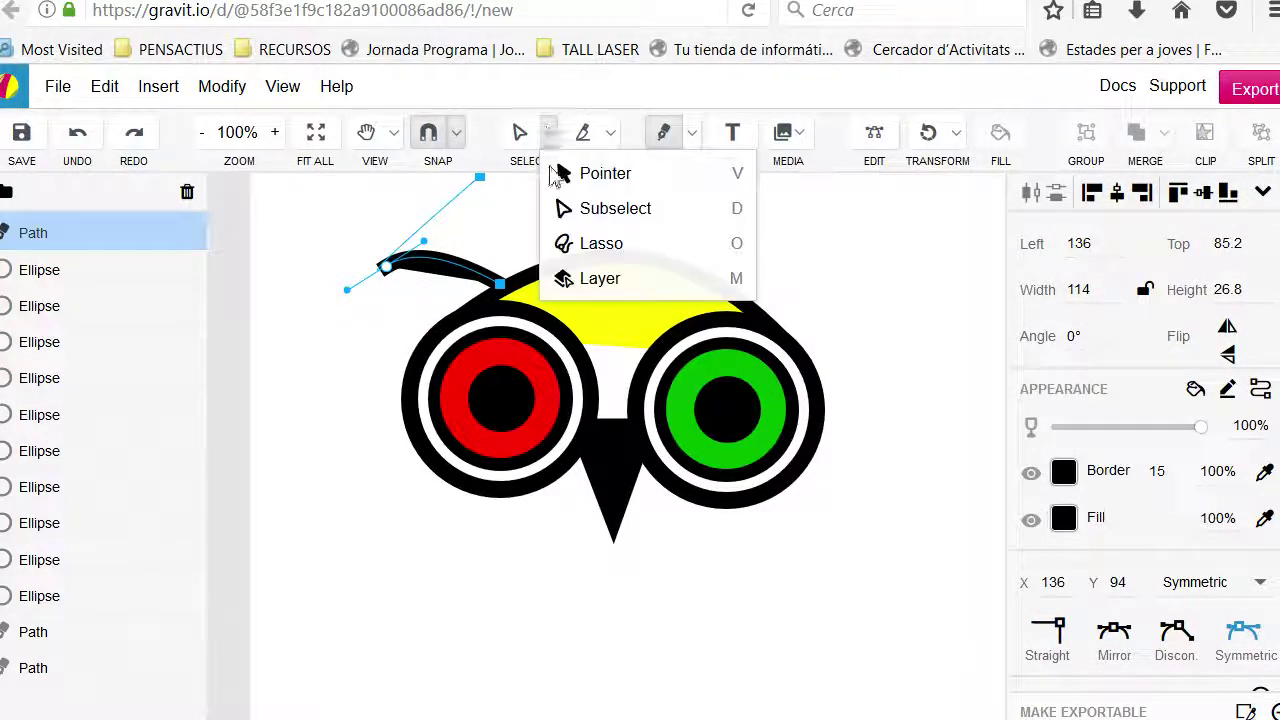
left_click(585, 173)
left_click(513, 200)
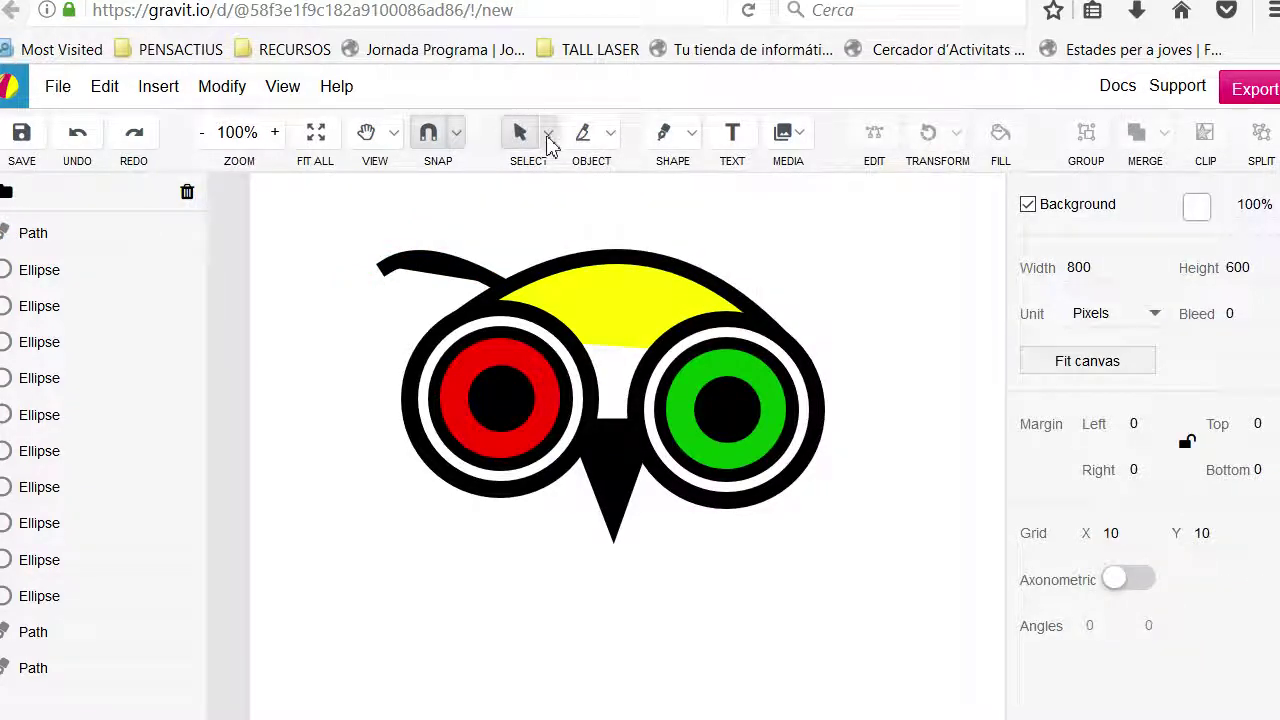
left_click(663, 133)
left_click(438, 333)
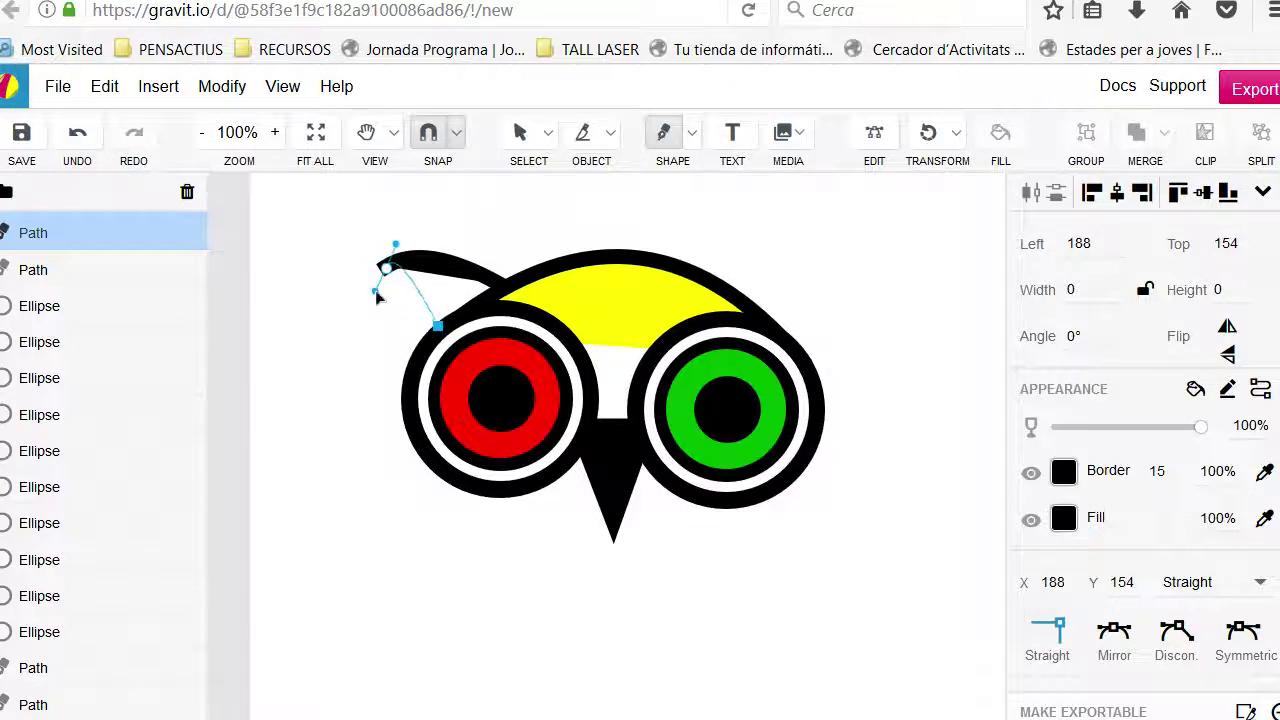
left_click_drag(368, 275, 357, 276)
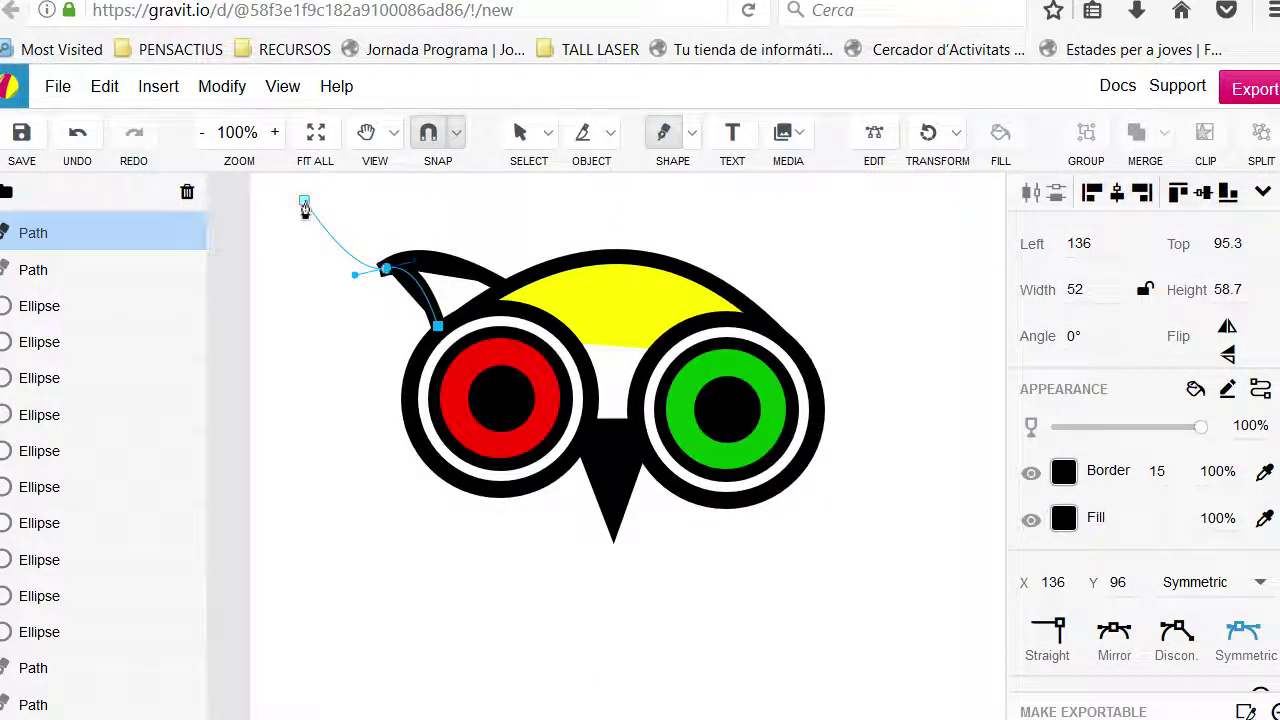
left_click(304, 201)
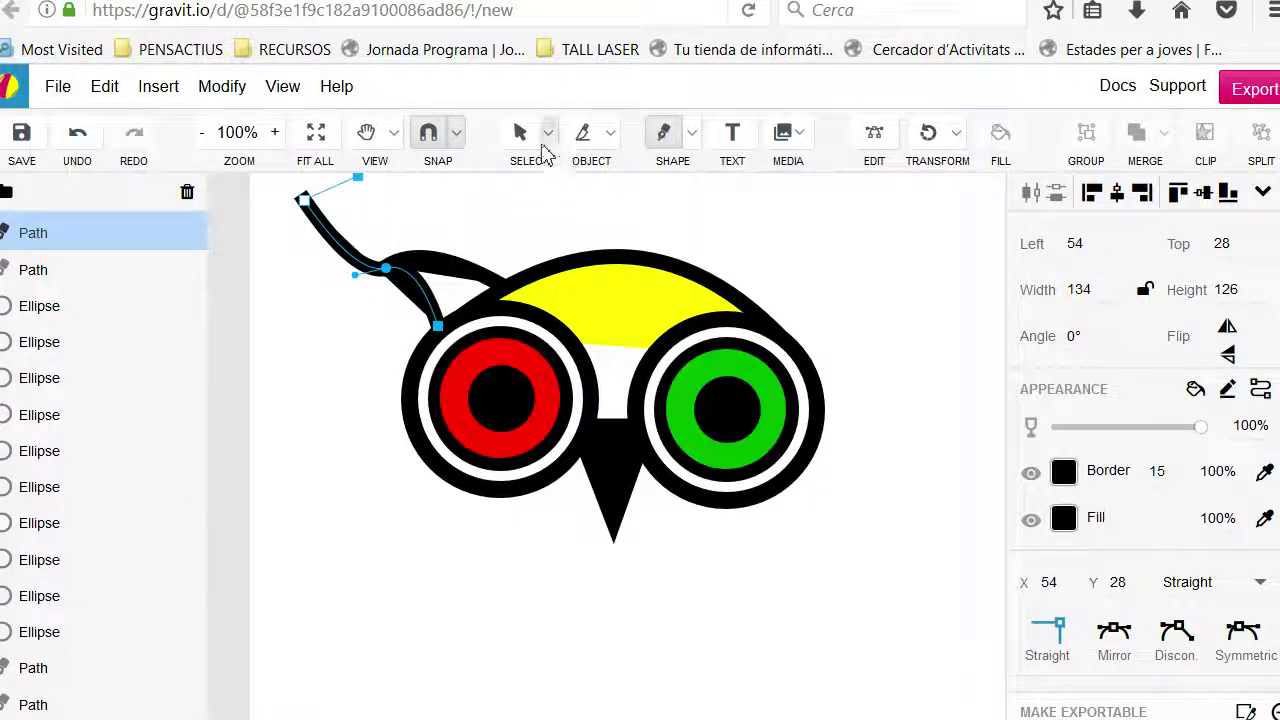
Delete the outermost anchor at X 54, Y 28 so the lower ear curve ends at the ear tip.
left_click(549, 133)
left_click(596, 244)
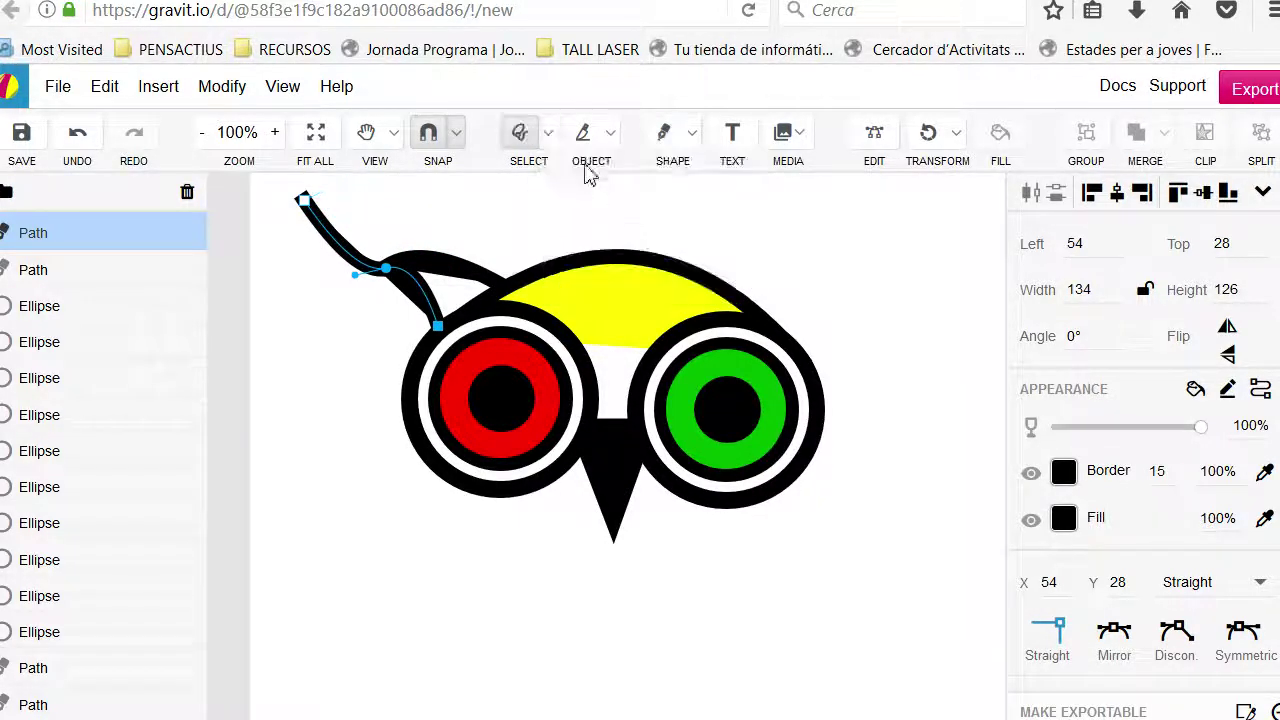
left_click(548, 133)
left_click(598, 172)
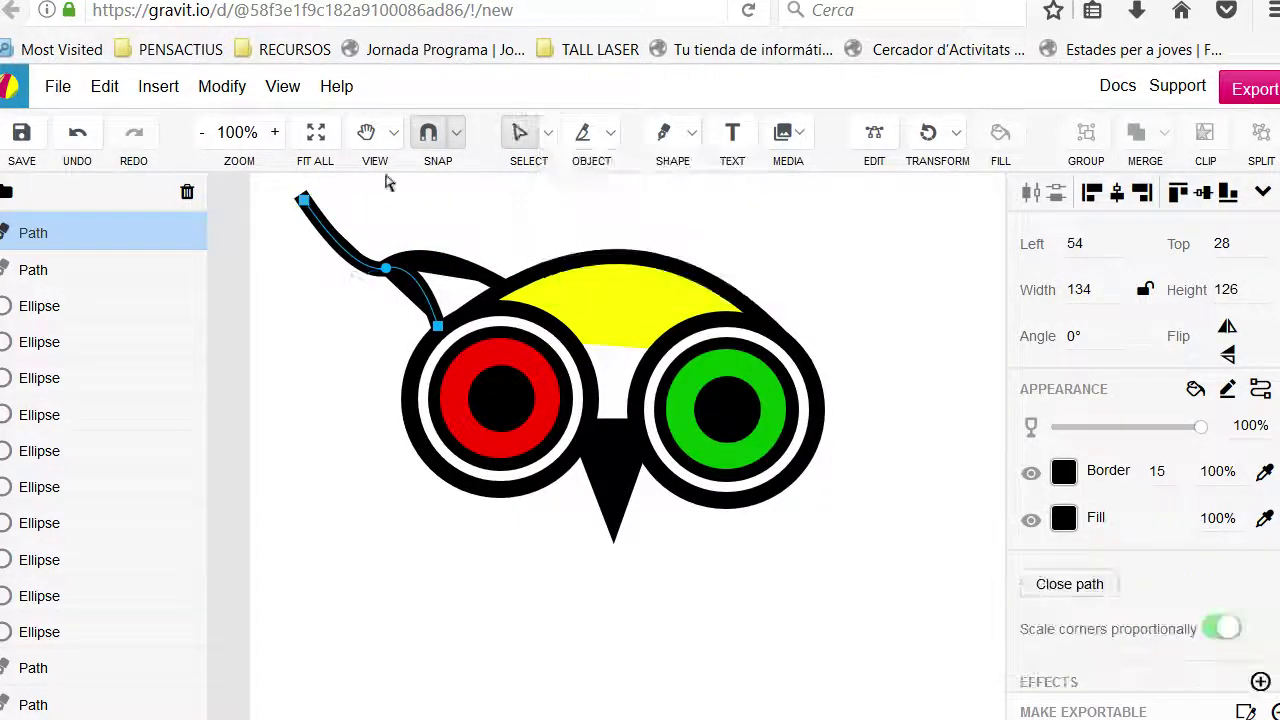
left_click(304, 201)
key("Delete")
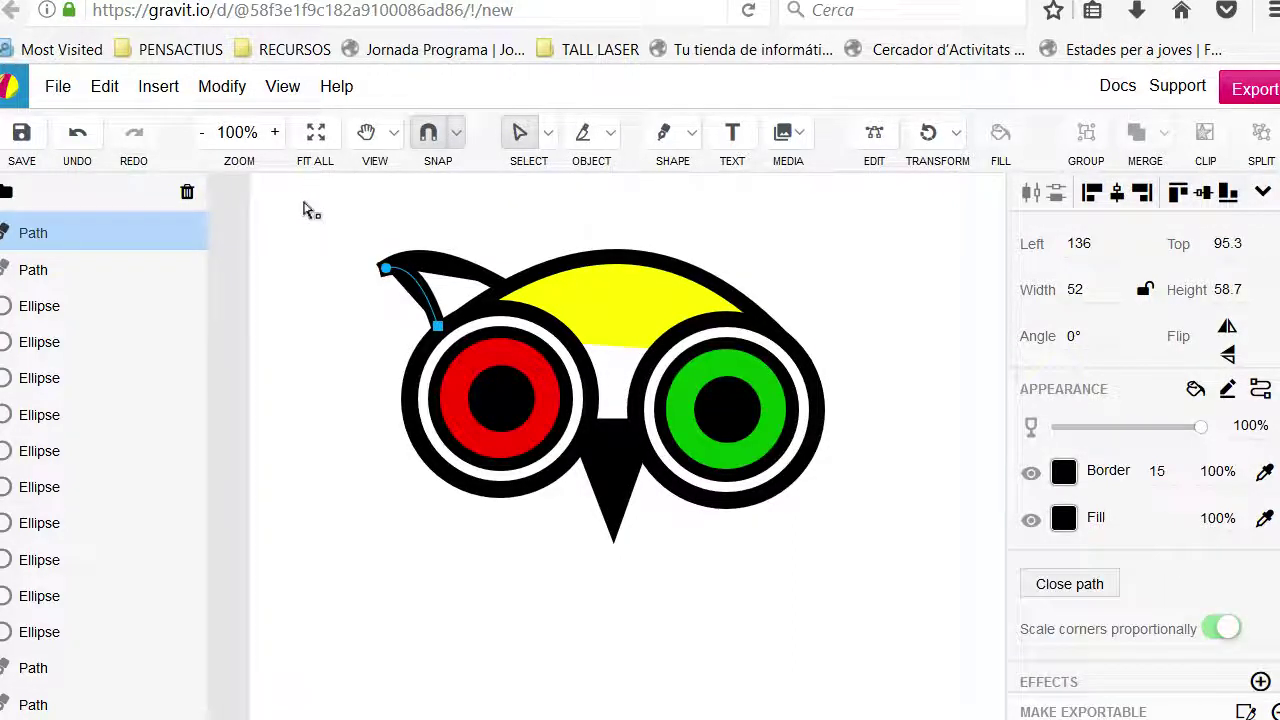
Try a white border on the lower ear curve, and set it back to black.
left_click(1064, 472)
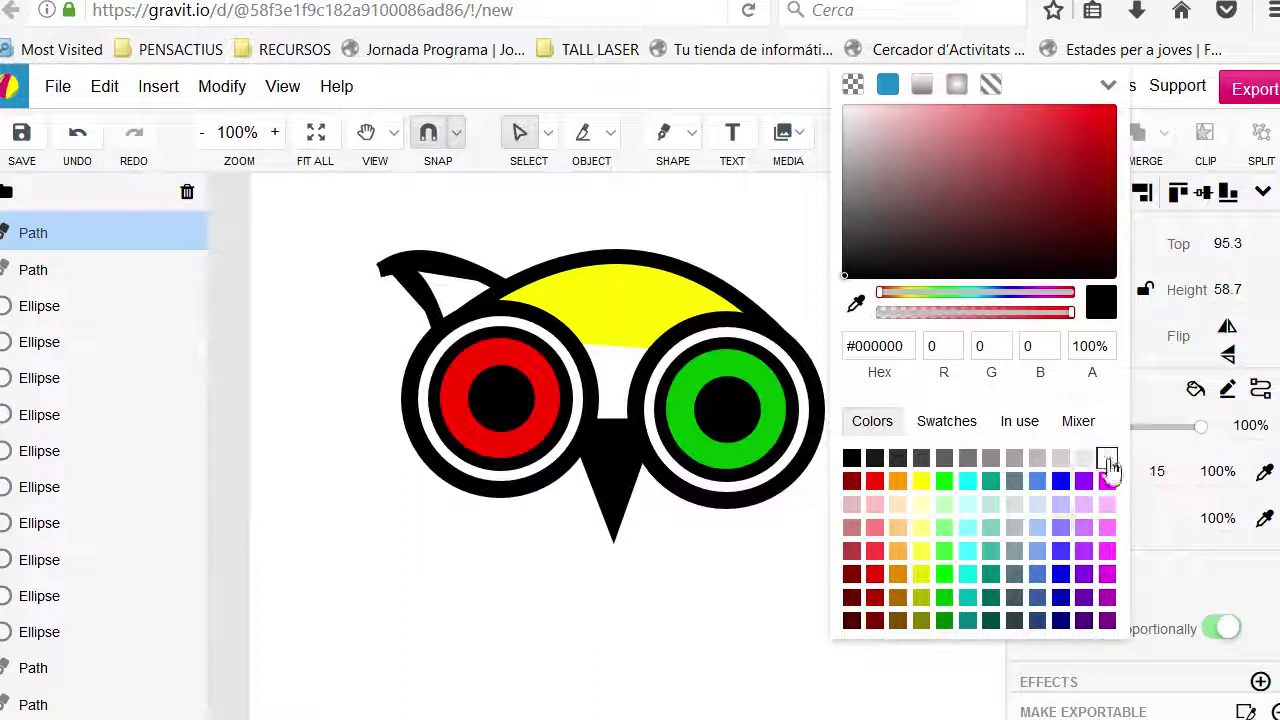
left_click(1107, 460)
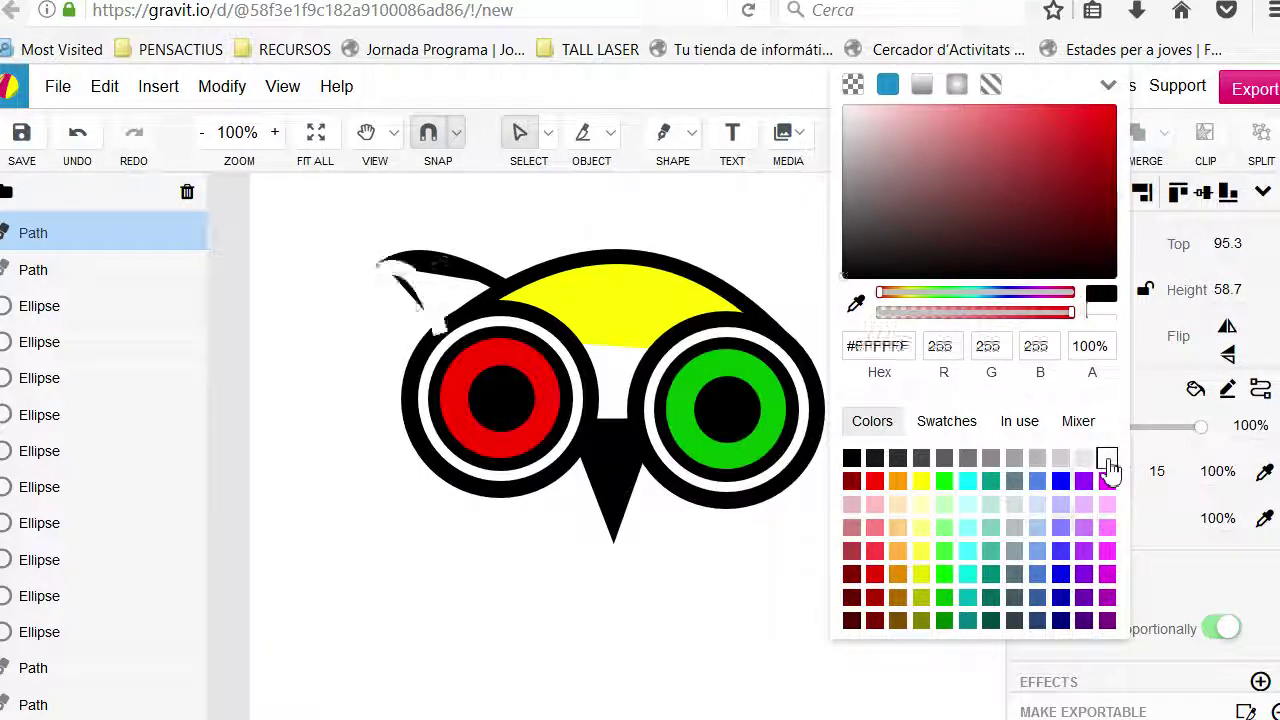
left_click(851, 458)
left_click(795, 540)
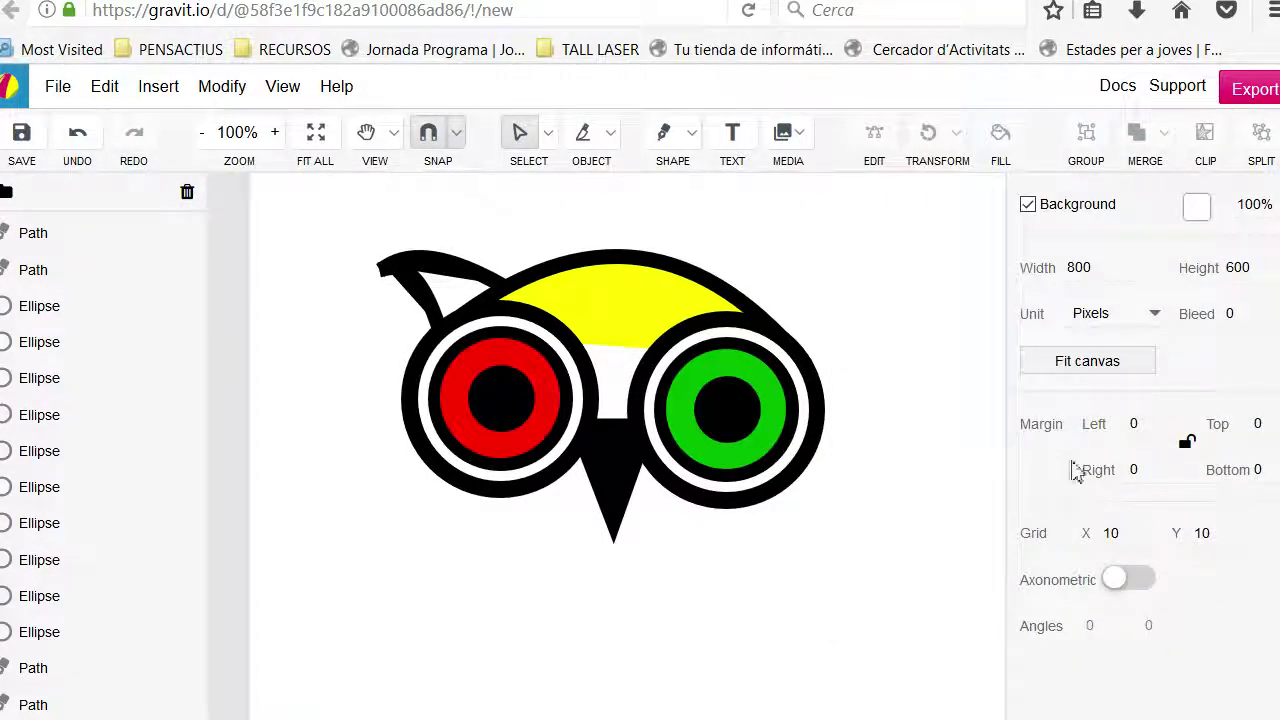
Set the lower ear curve's fill to white (#FFFFFF).
left_click(428, 292)
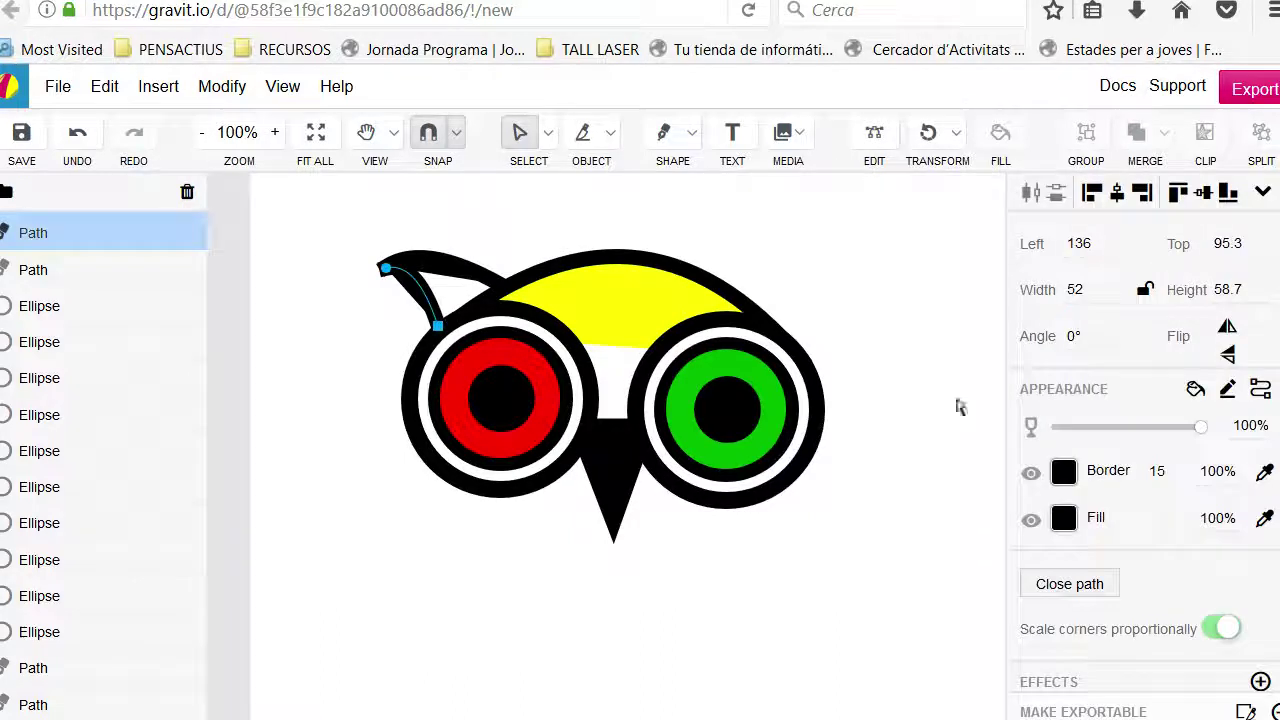
left_click(1063, 519)
left_click(1081, 457)
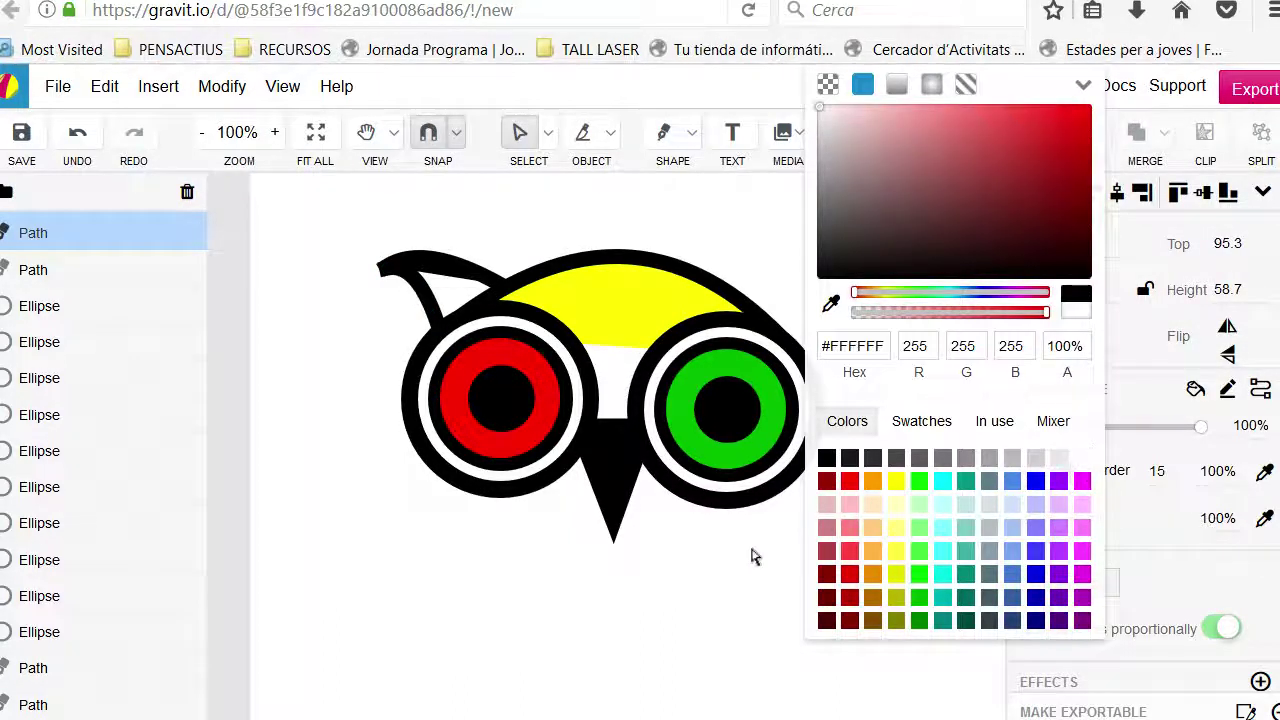
left_click(731, 580)
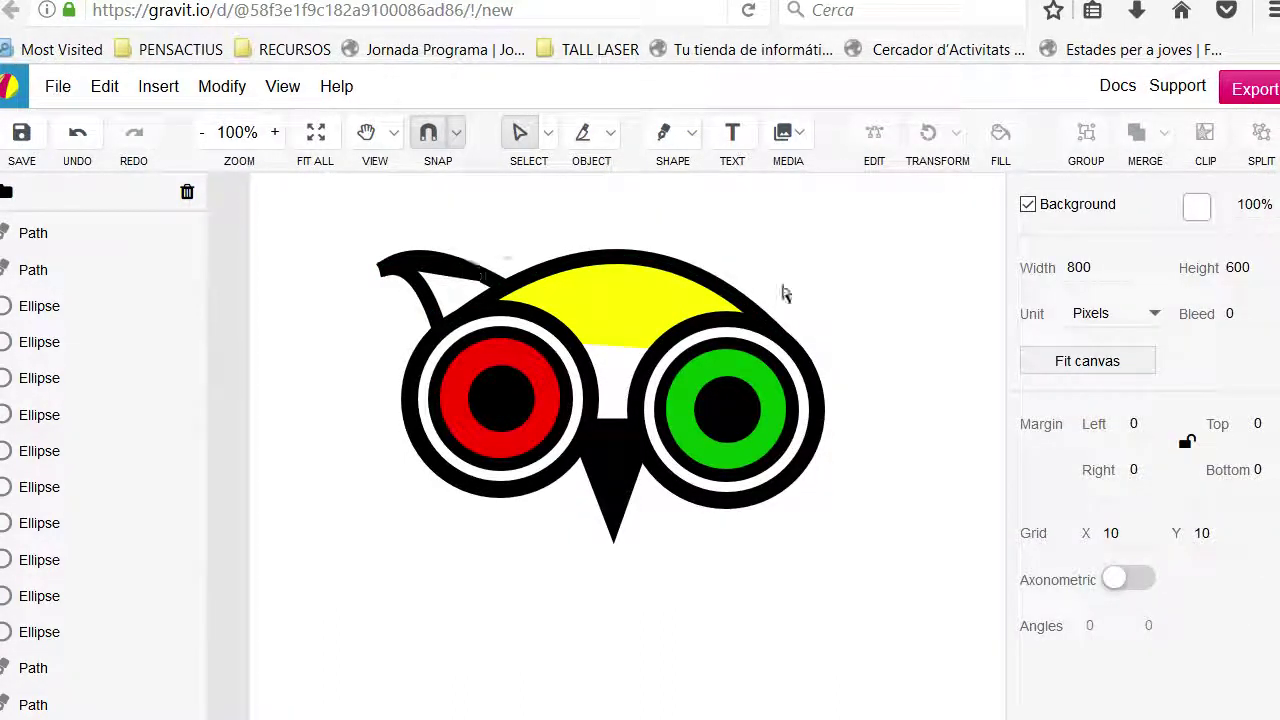
Move the upper ear curve's inner end anchor slightly up along the arch's outline, toward the arch's crest.
mouse_move(357, 201)
left_mouse_down()
mouse_move(466, 286)
mouse_move(446, 299)
mouse_move(386, 251)
mouse_move(371, 234)
mouse_move(376, 190)
left_mouse_up()
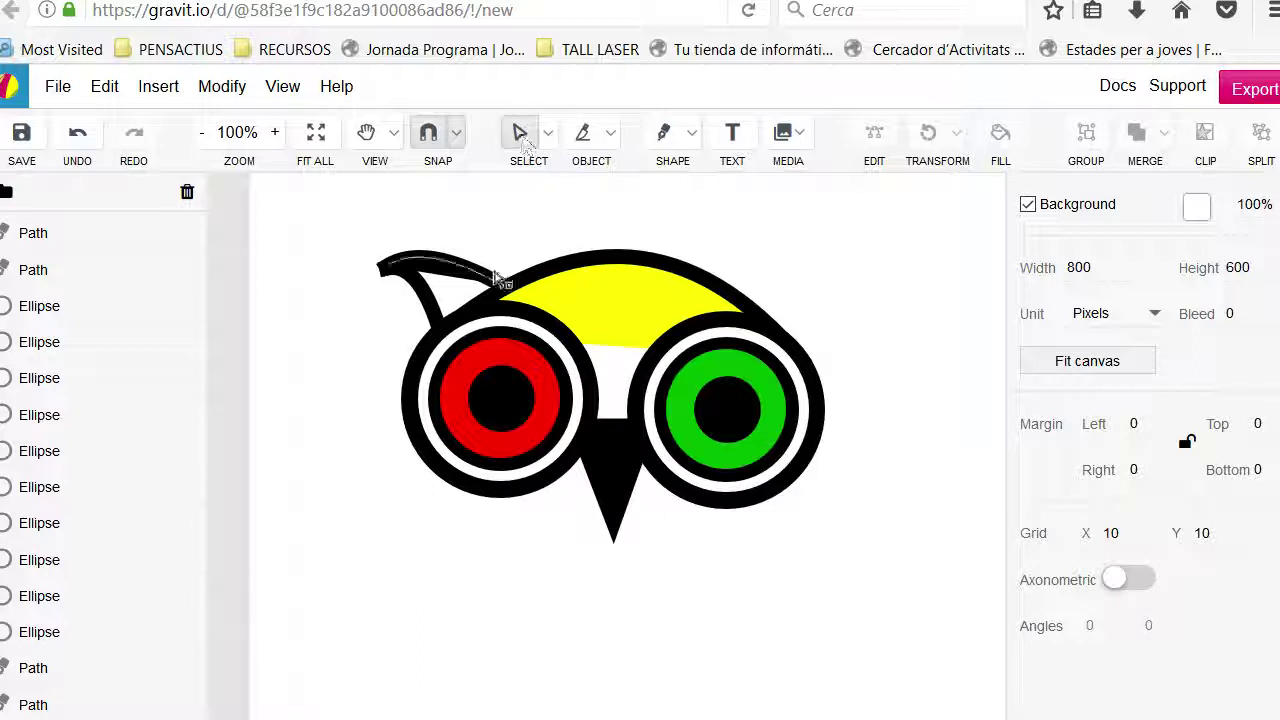
left_click(500, 277)
left_click_drag(502, 278, 520, 274)
left_click(531, 232)
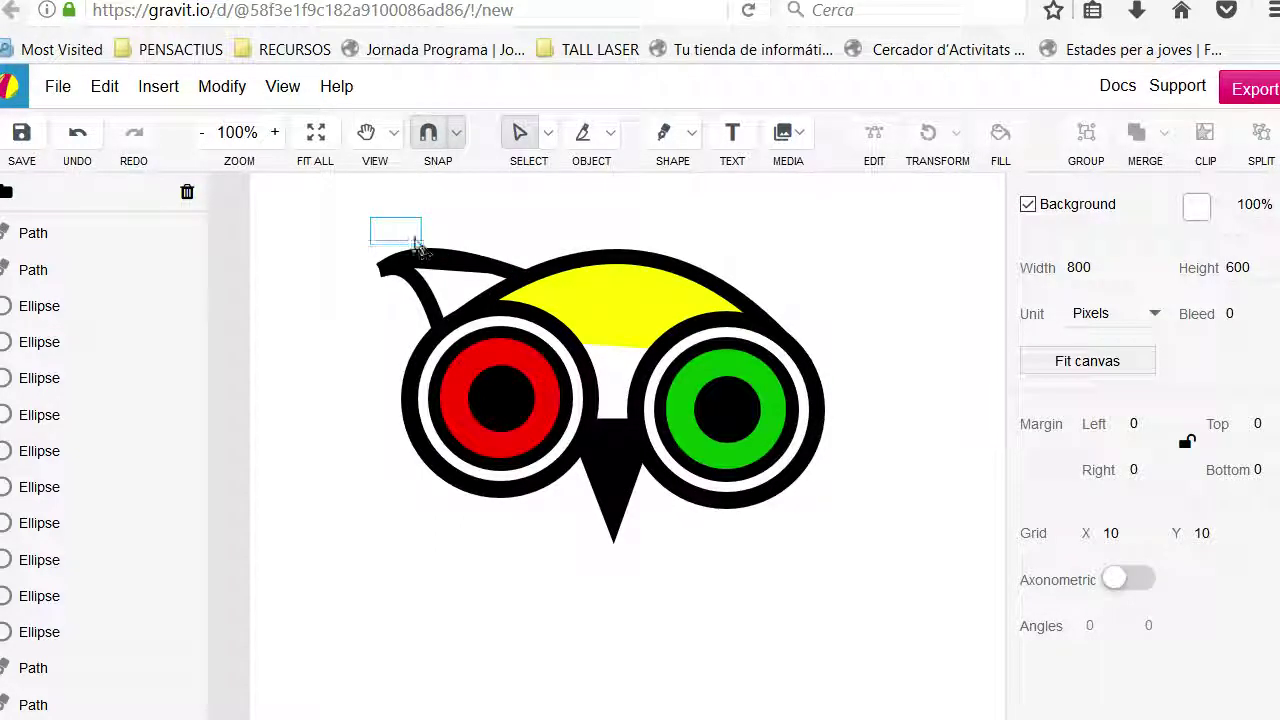
Set the upper ear curve's fill to white.
left_click(480, 260)
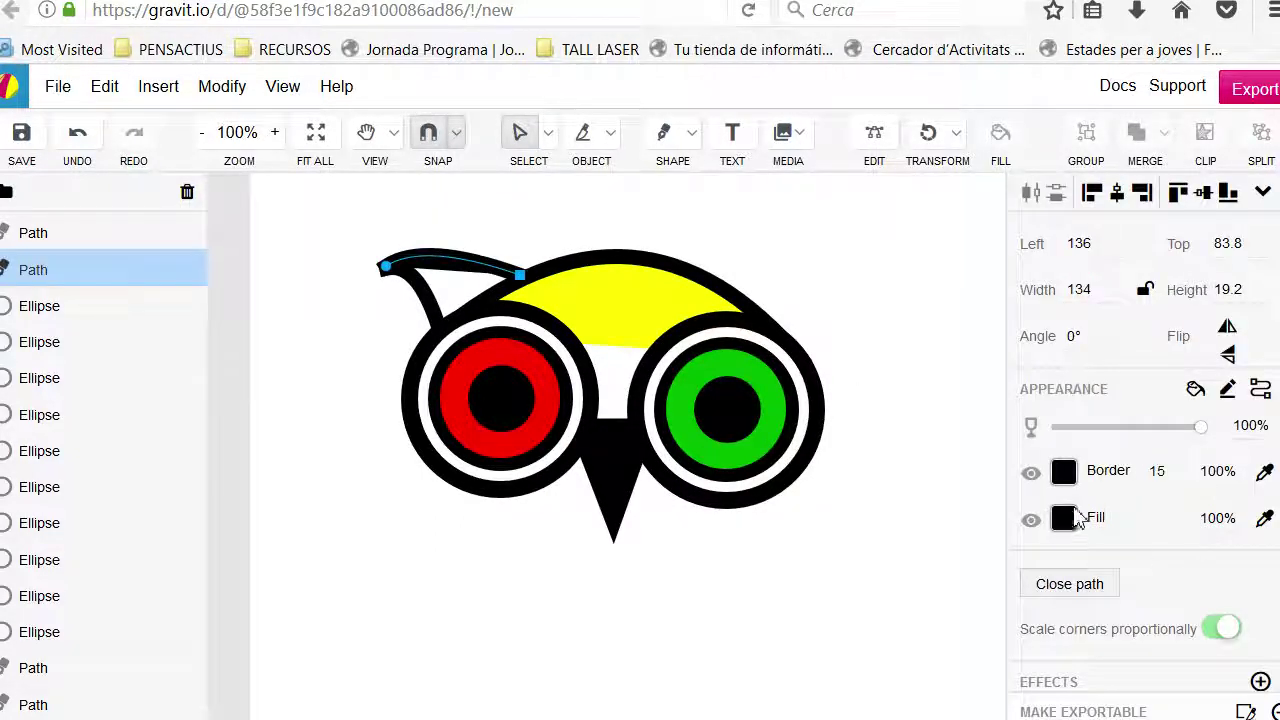
left_click(1073, 512)
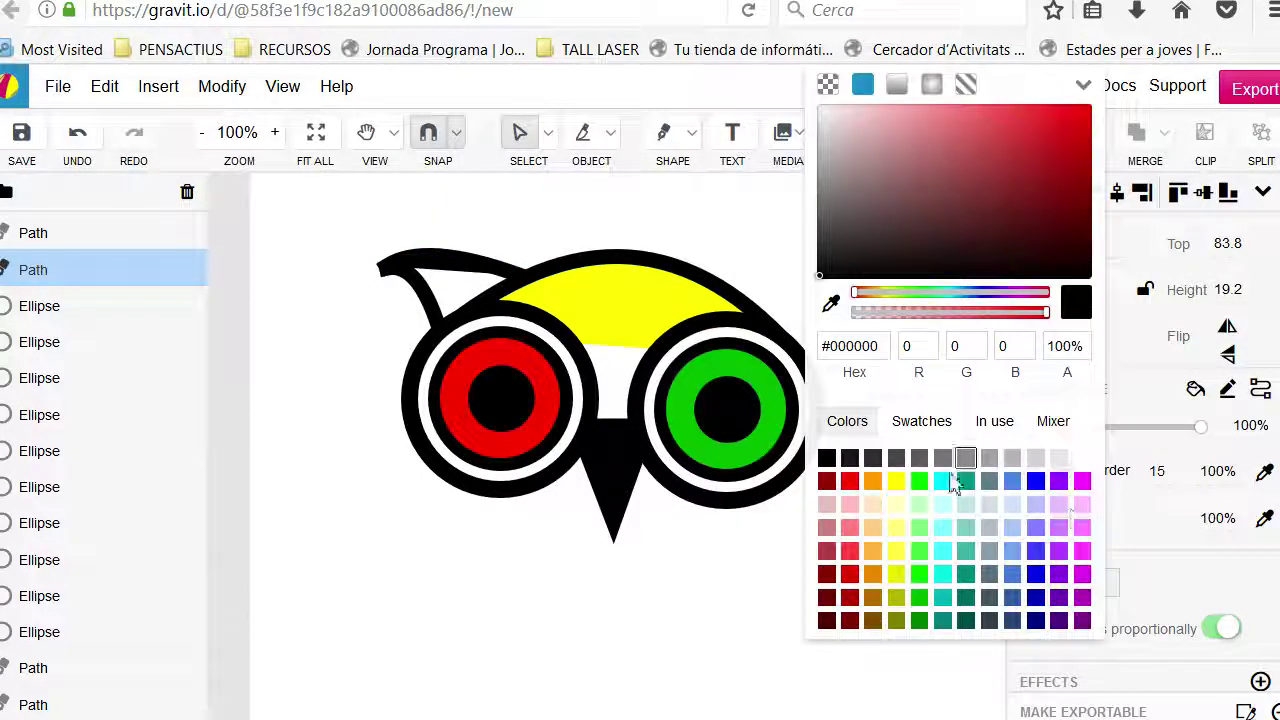
left_click(1082, 458)
left_click(669, 634)
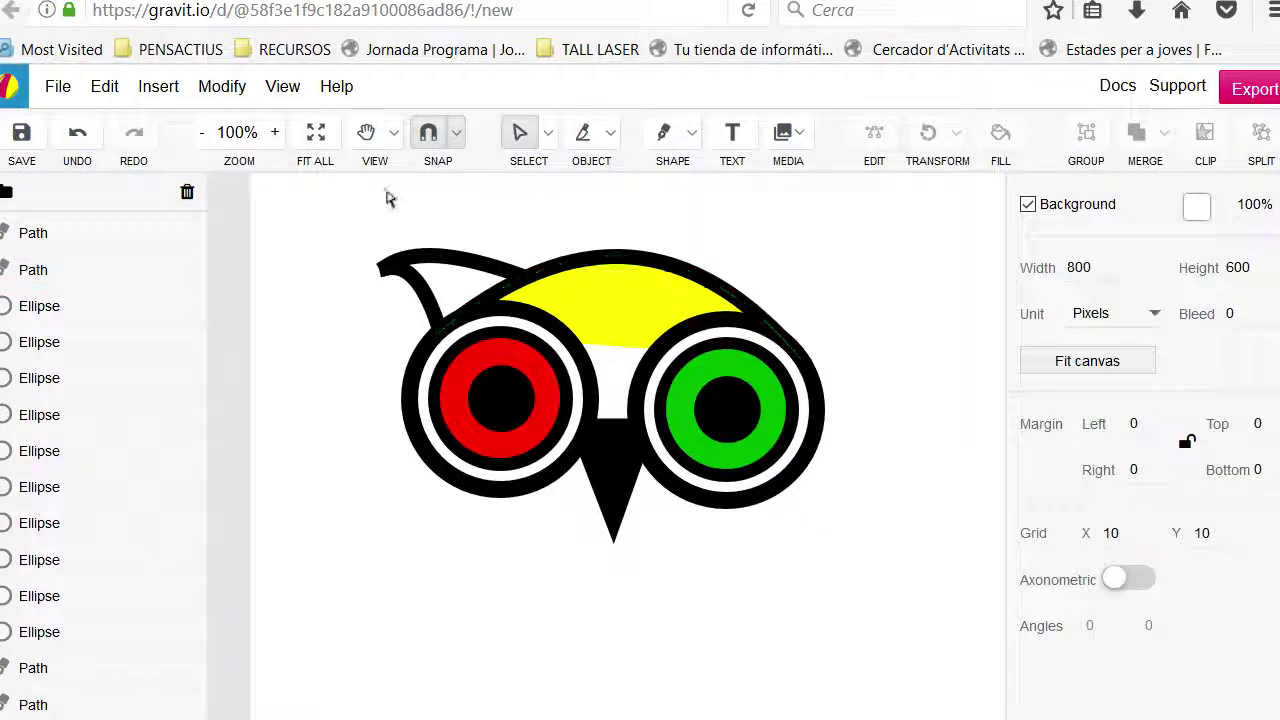
Duplicate the two ear curves above the red eye together.
left_click_drag(413, 297, 414, 300)
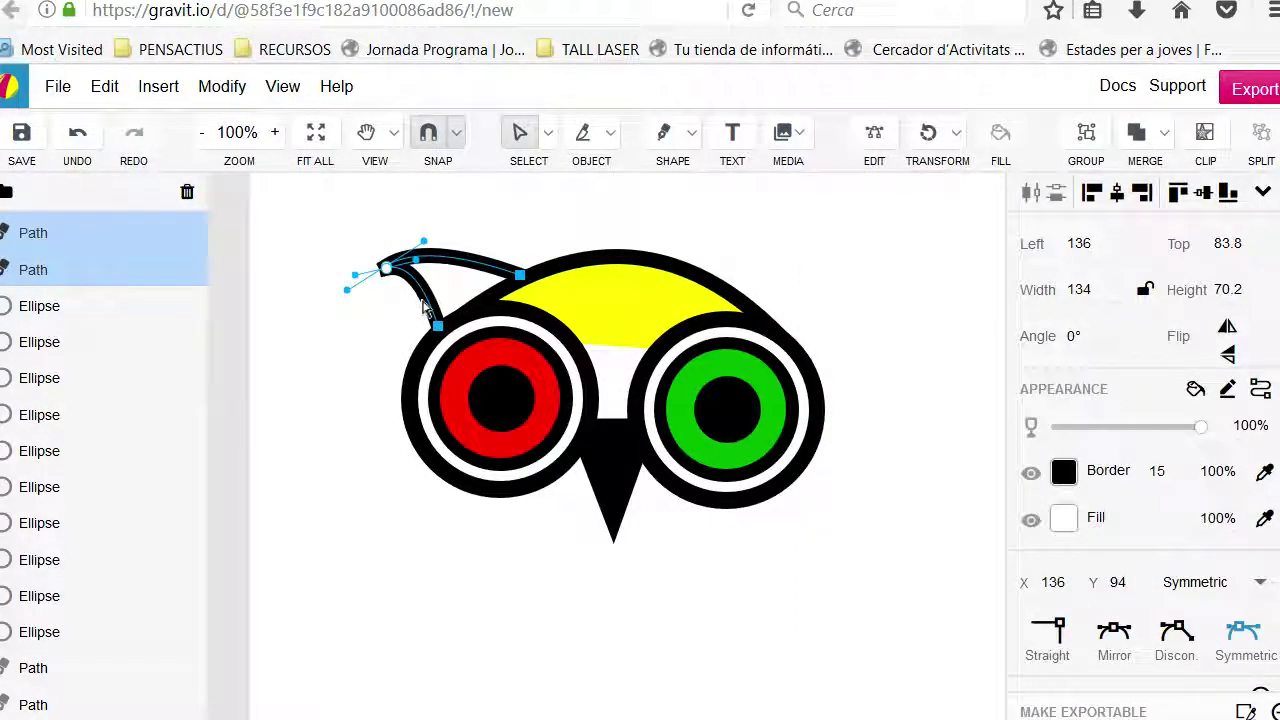
key("ctrl+c")
key("ctrl+v")
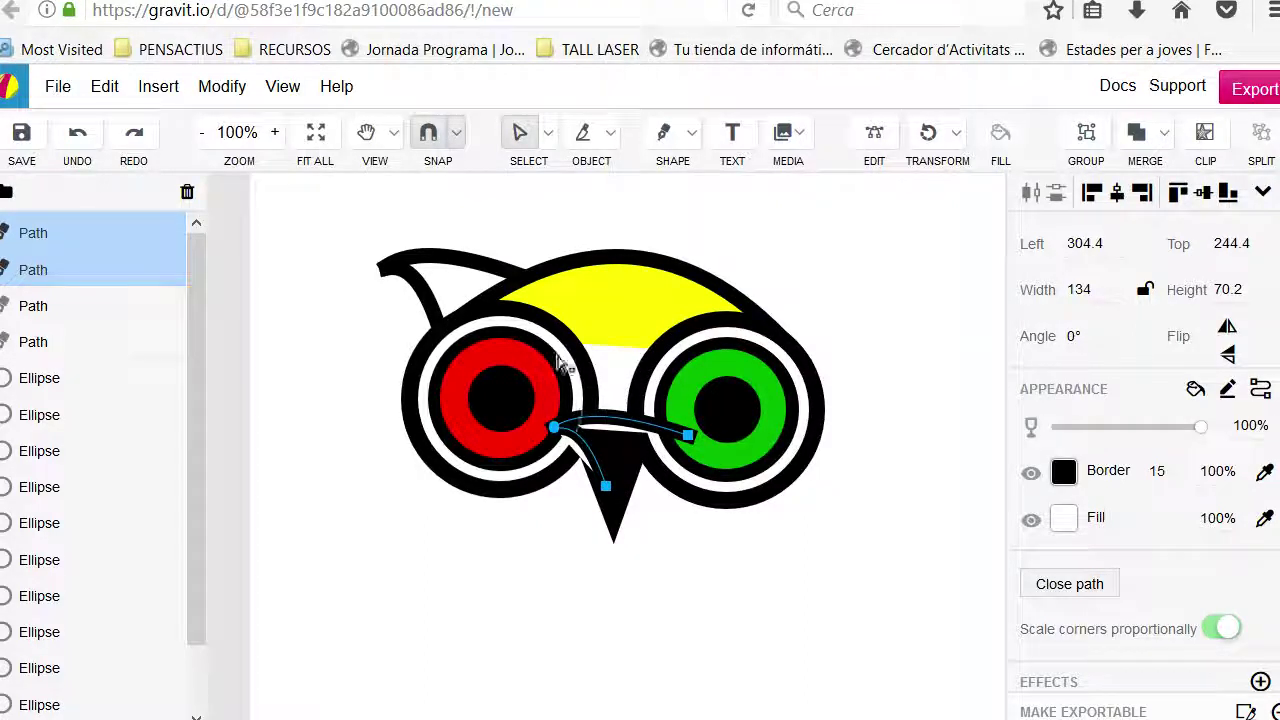
Mirror the copied ear horizontally, enlarge it to about 151 px wide, and place it above the green eye.
left_click(549, 133)
left_click(582, 175)
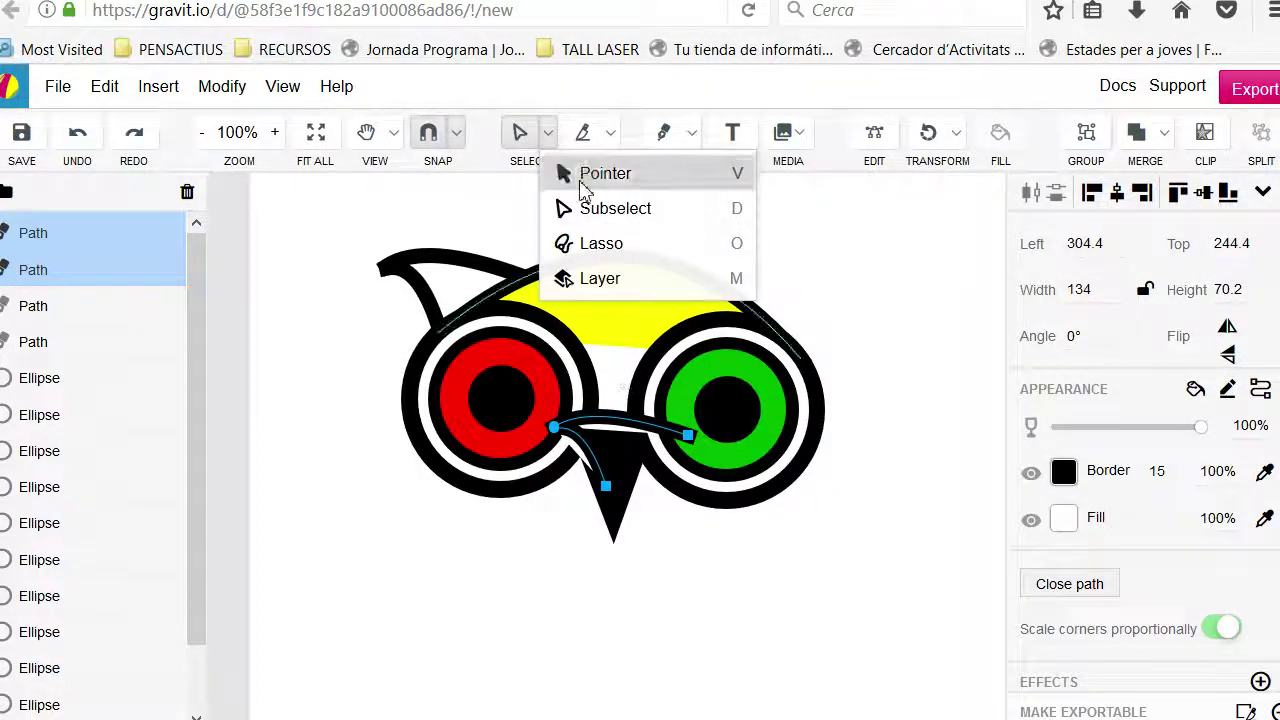
left_click_drag(628, 428, 1072, 328)
mouse_move(947, 280)
left_mouse_down()
mouse_move(735, 276)
mouse_move(749, 285)
left_mouse_up()
Nudge the mirrored ear inward to Left 452 so its inner ends meet the arch and the green eye's outline.
key("Left")
key("Left")
key("Left")
key("Left")
key("Left")
key("Left")
key("Left")
key("Left")
key("Left")
key("Left")
key("Left")
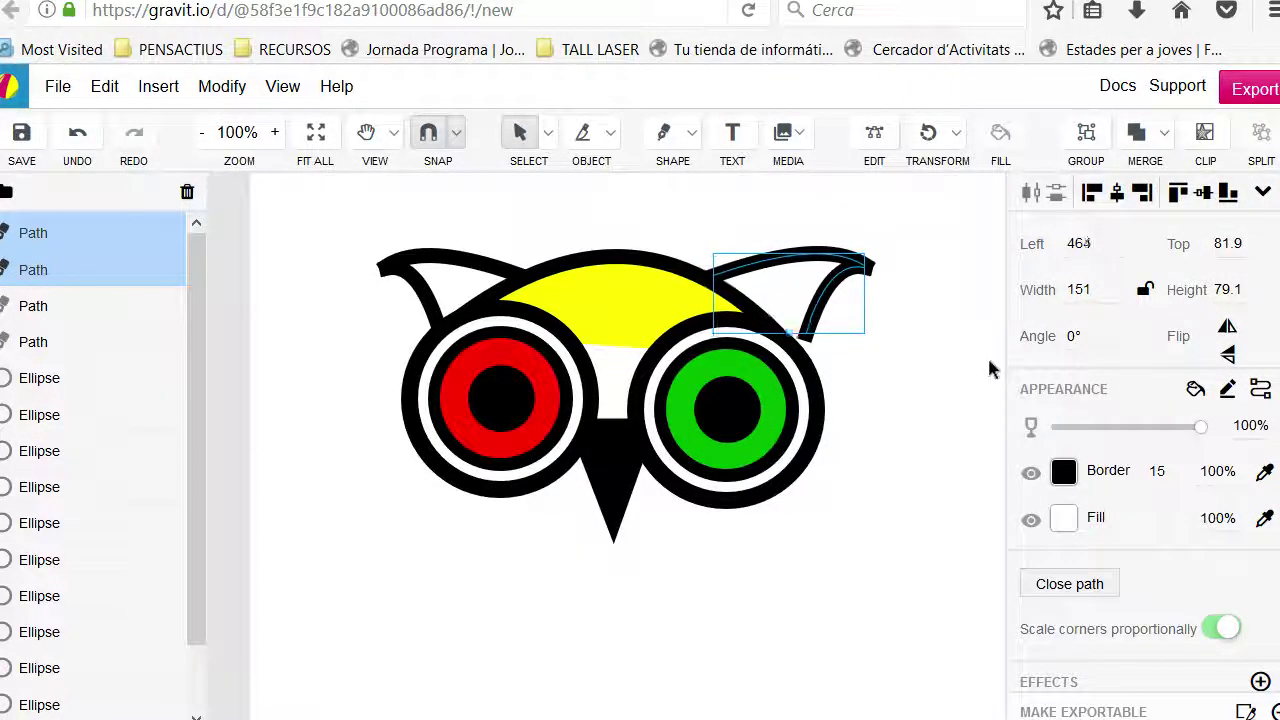
key("Left")
key("Left")
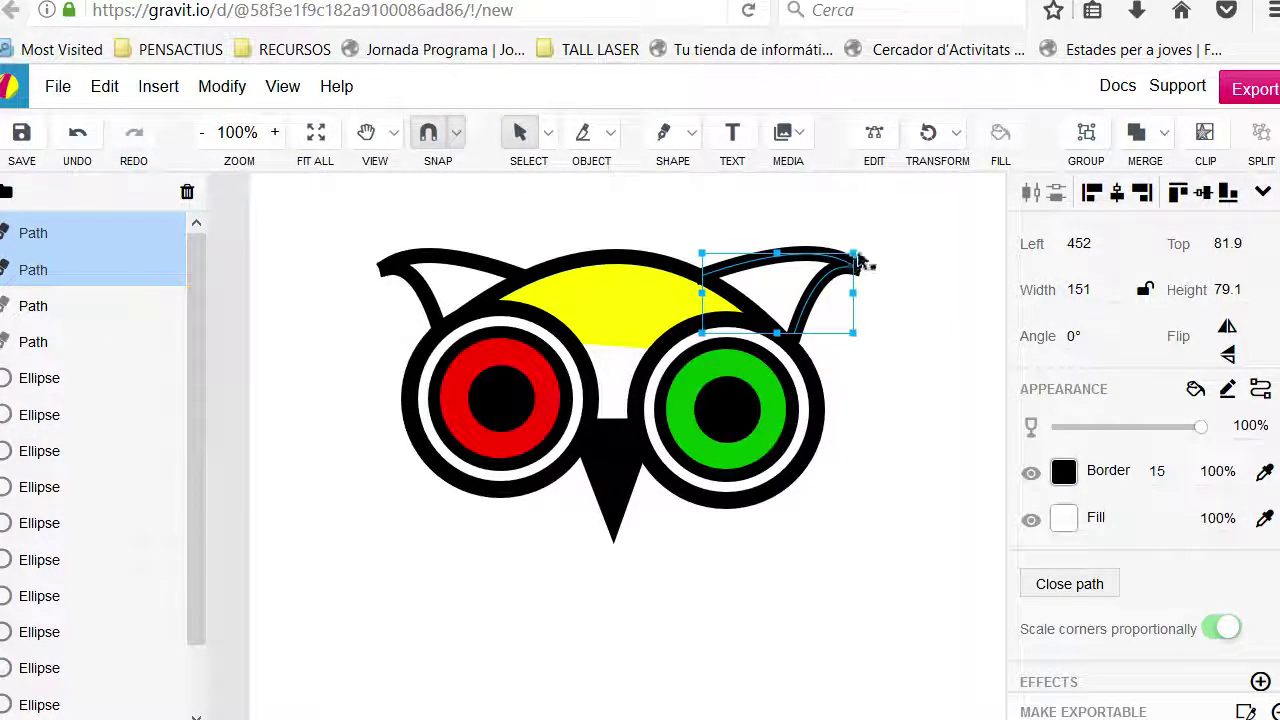
left_click_drag(851, 262, 880, 268)
left_click(888, 276)
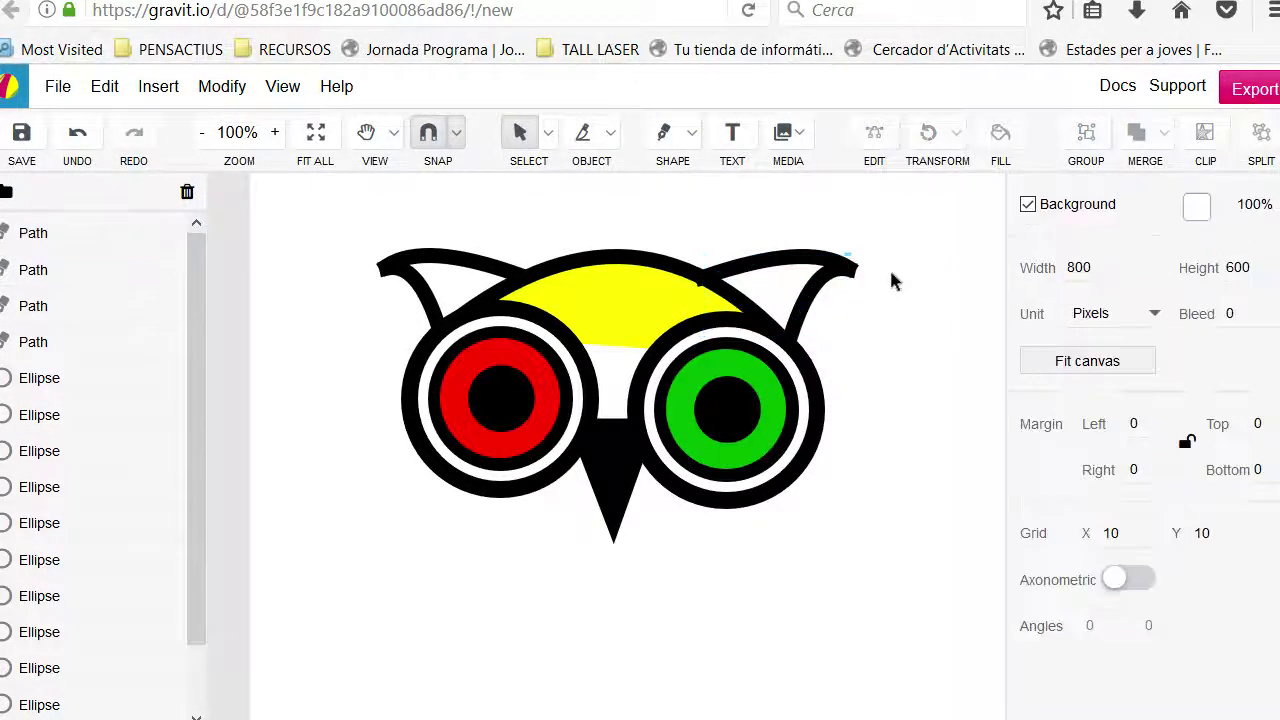
Shrink the mirrored ear to 127 by 58 px and nudge it up to Top 97.
left_click(835, 288)
left_click_drag(777, 206, 829, 274)
key("Up")
key("Up")
key("Up")
key("Up")
key("Up")
key("Up")
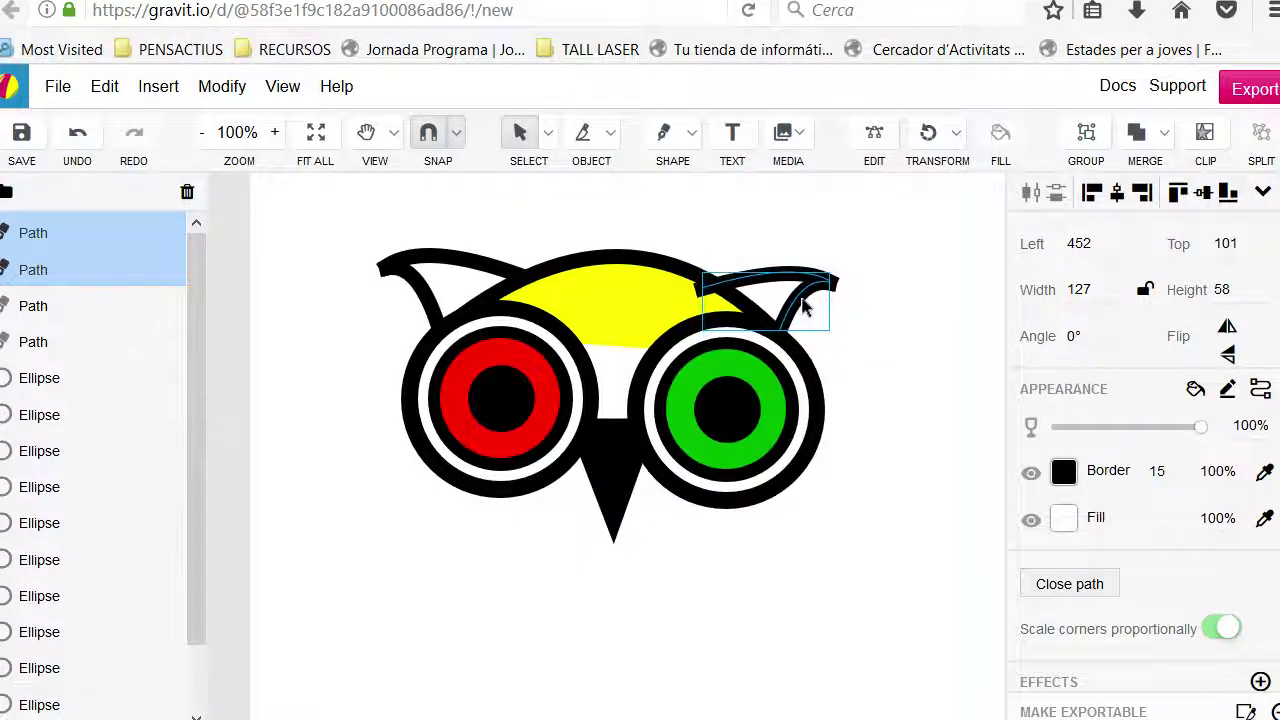
Shift the mirrored ear outward to Left 468 and enlarge it to 144.5 by 66 px.
key("Right")
key("Right")
key("Right")
key("Right")
key("Right")
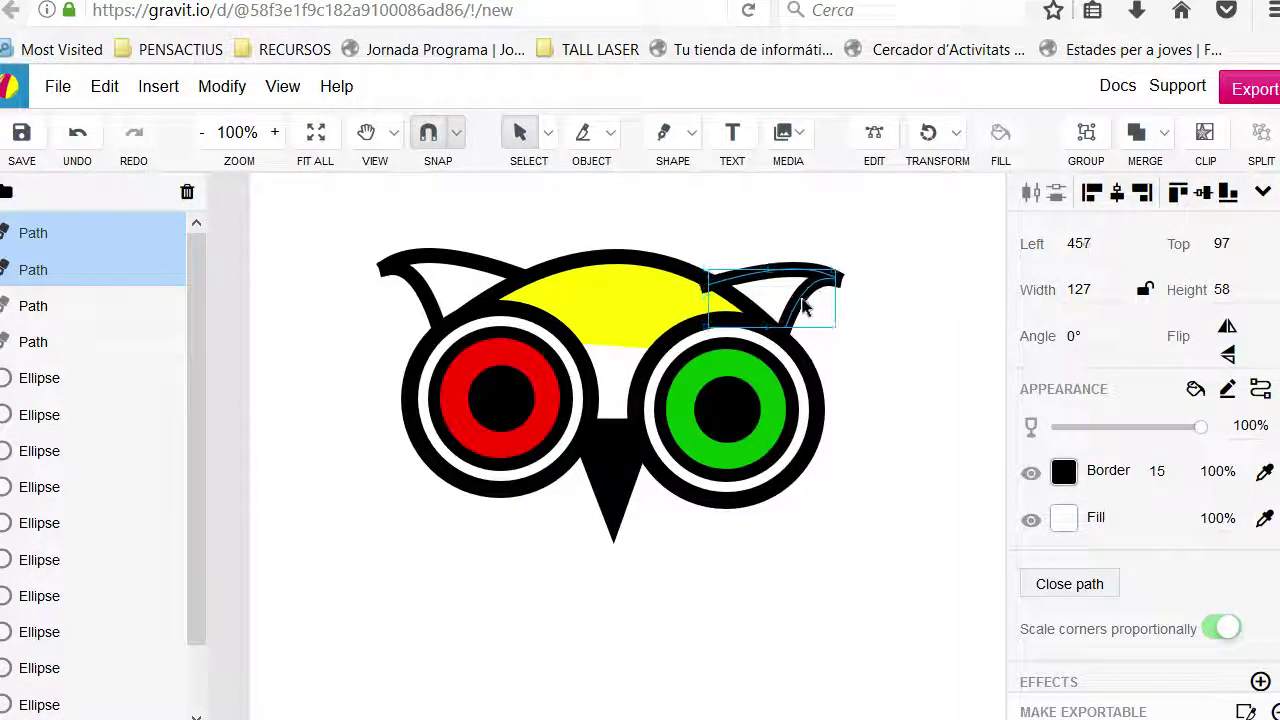
key("Right")
key("Right")
key("Right")
key("Right")
key("Right")
key("Right")
key("Right")
key("Right")
key("Right")
key("Right")
key("Right")
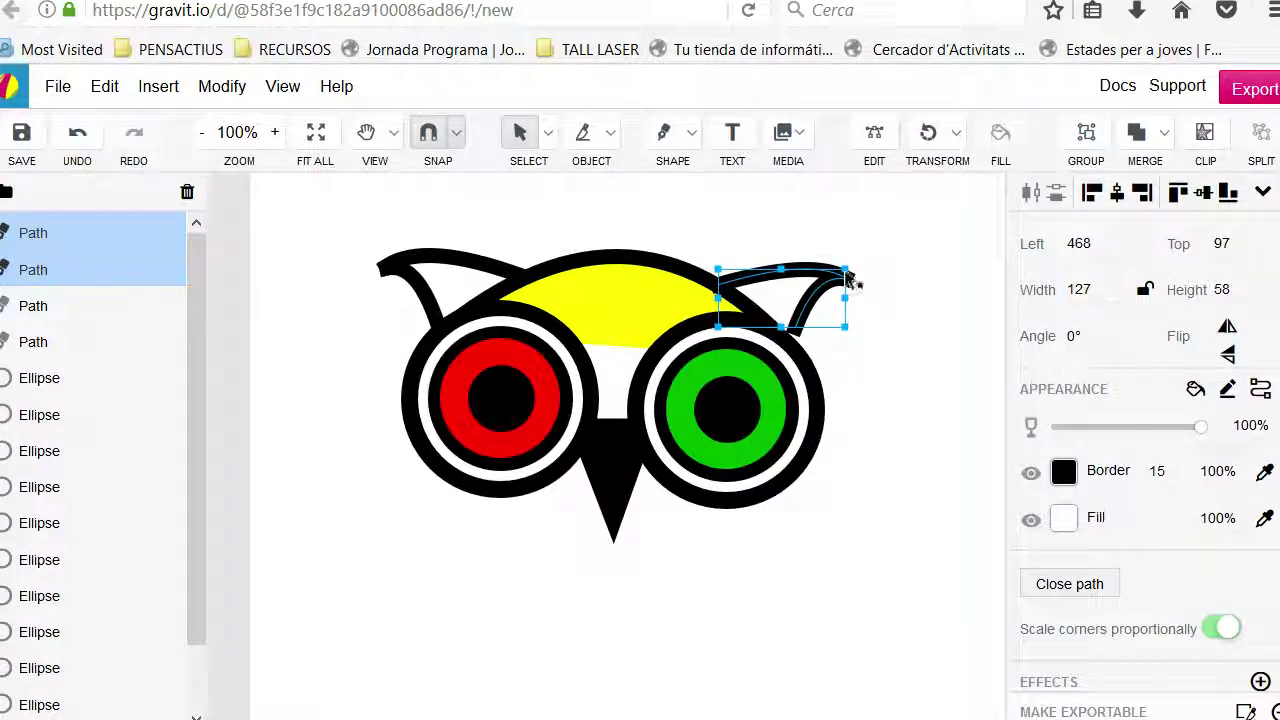
mouse_move(846, 271)
left_mouse_down()
mouse_move(858, 254)
mouse_move(836, 270)
mouse_move(852, 266)
left_mouse_up()
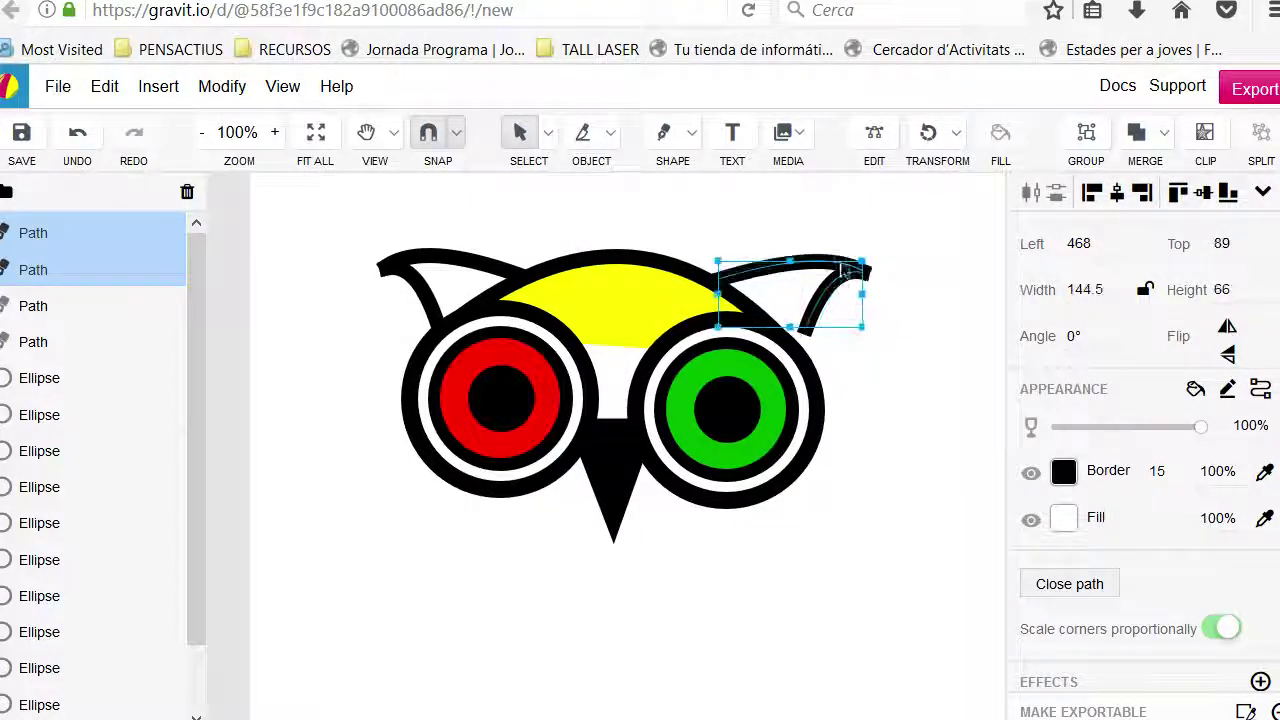
Send the mirrored ear's two curves to the back, behind the arch and the green eye.
right_click(820, 302)
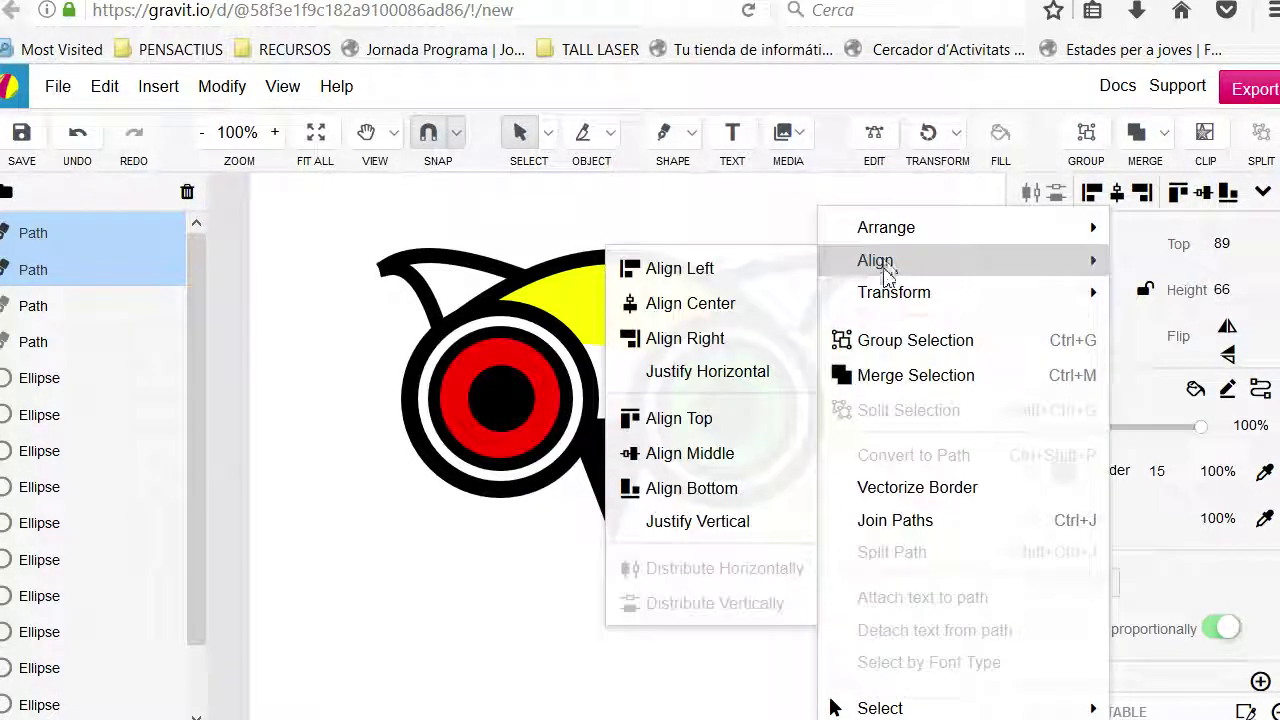
left_click(827, 230)
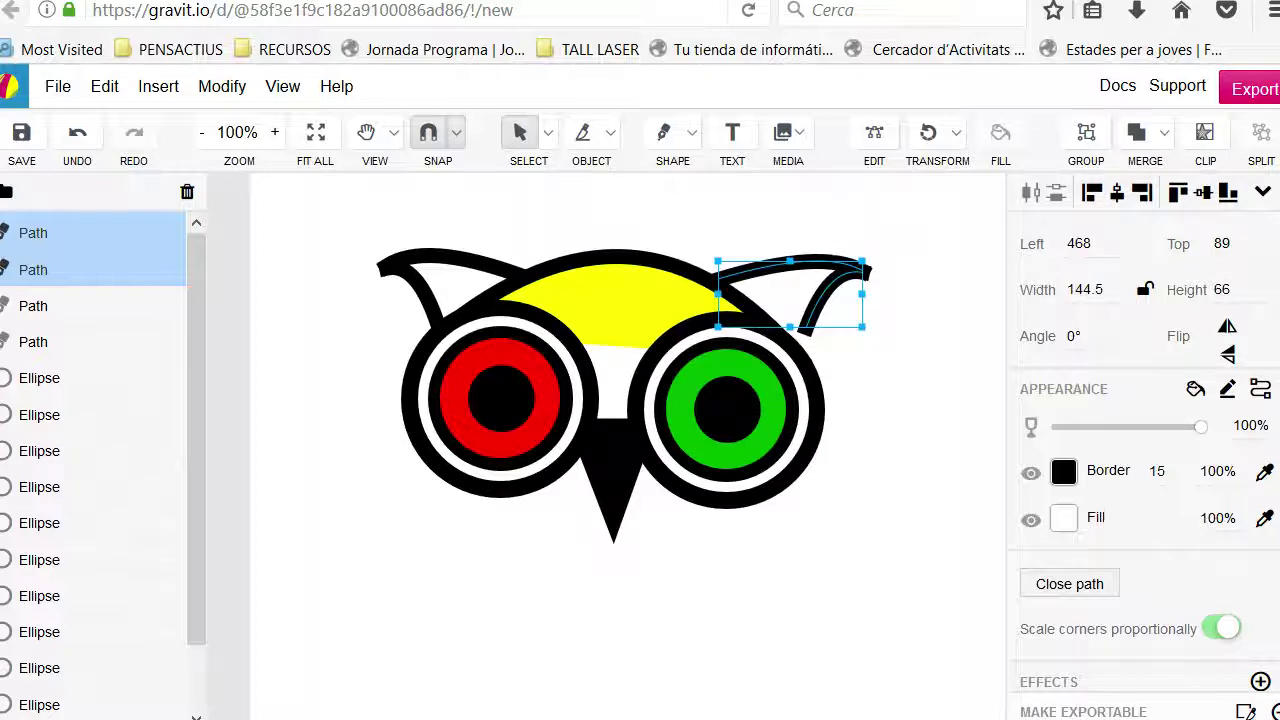
right_click(827, 302)
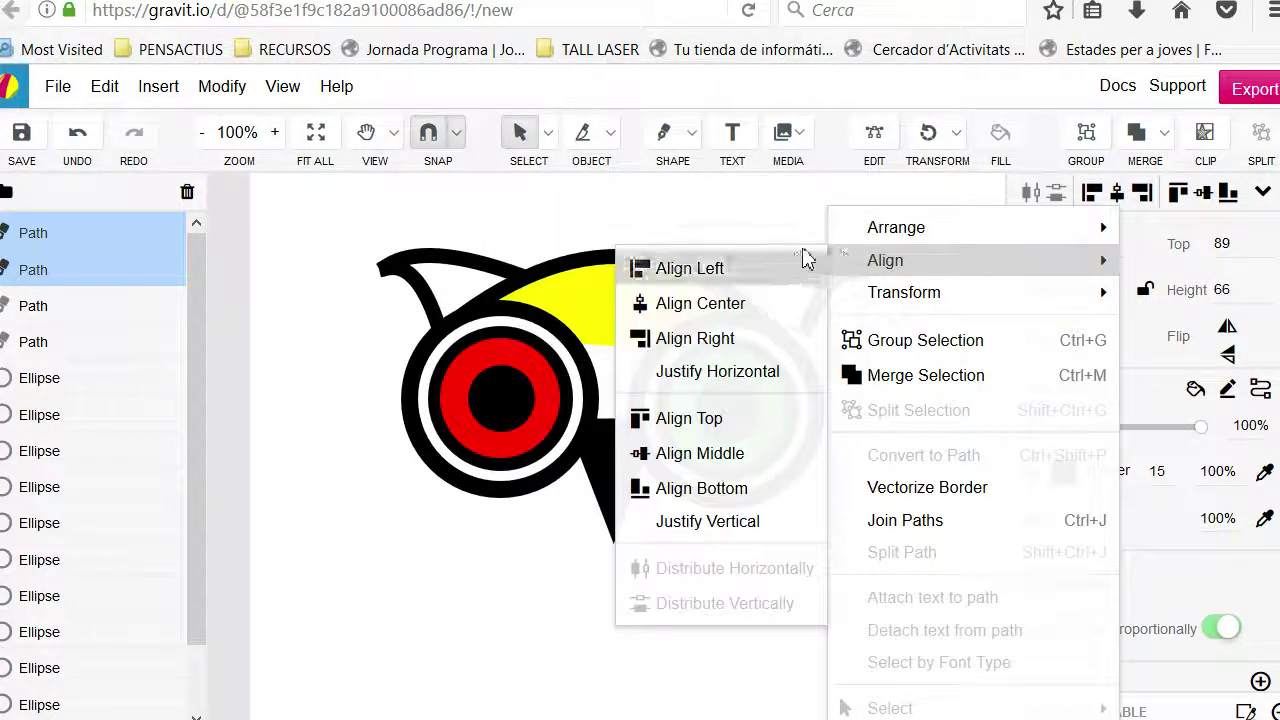
mouse_move(850, 228)
left_click(771, 331)
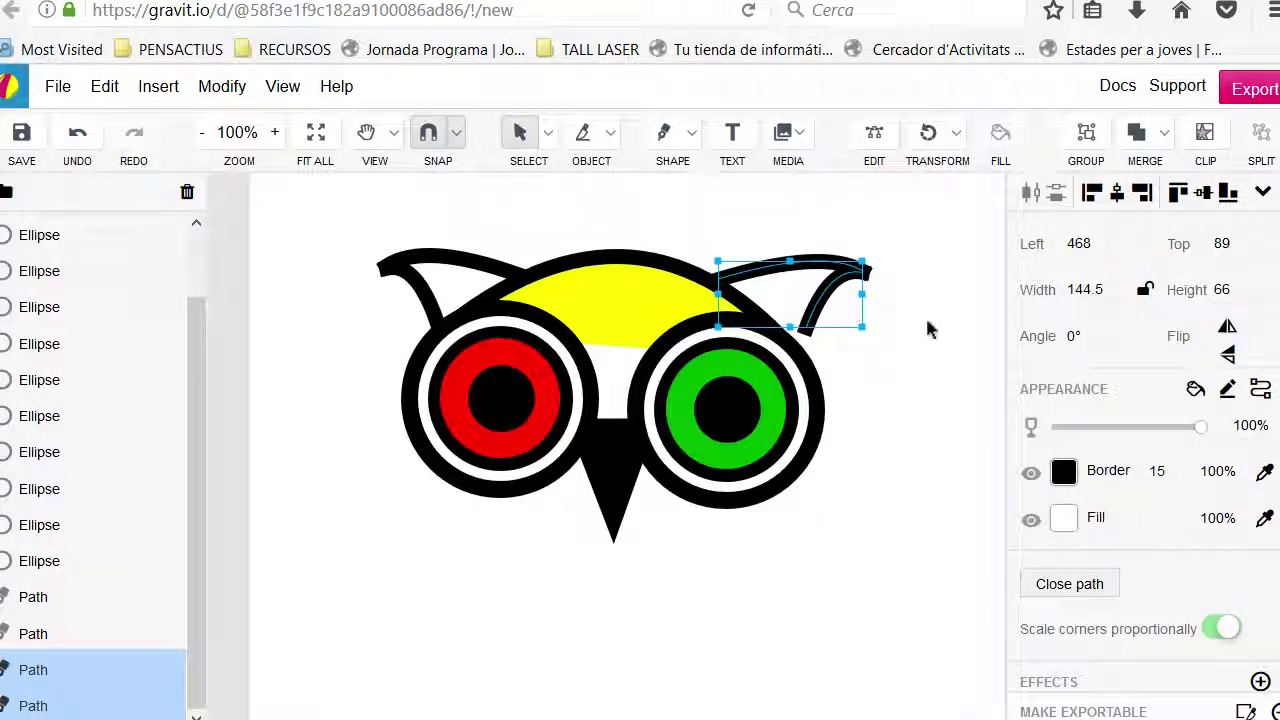
Nudge the mirrored ear toward the arch to Left 449, tucking its ends under the outlines.
key("Left")
key("Left")
key("Left")
key("Left")
key("Left")
key("Left")
key("Left")
key("Left")
key("Left")
key("Left")
key("Left")
key("Left")
key("Left")
key("Left")
key("Left")
key("Left")
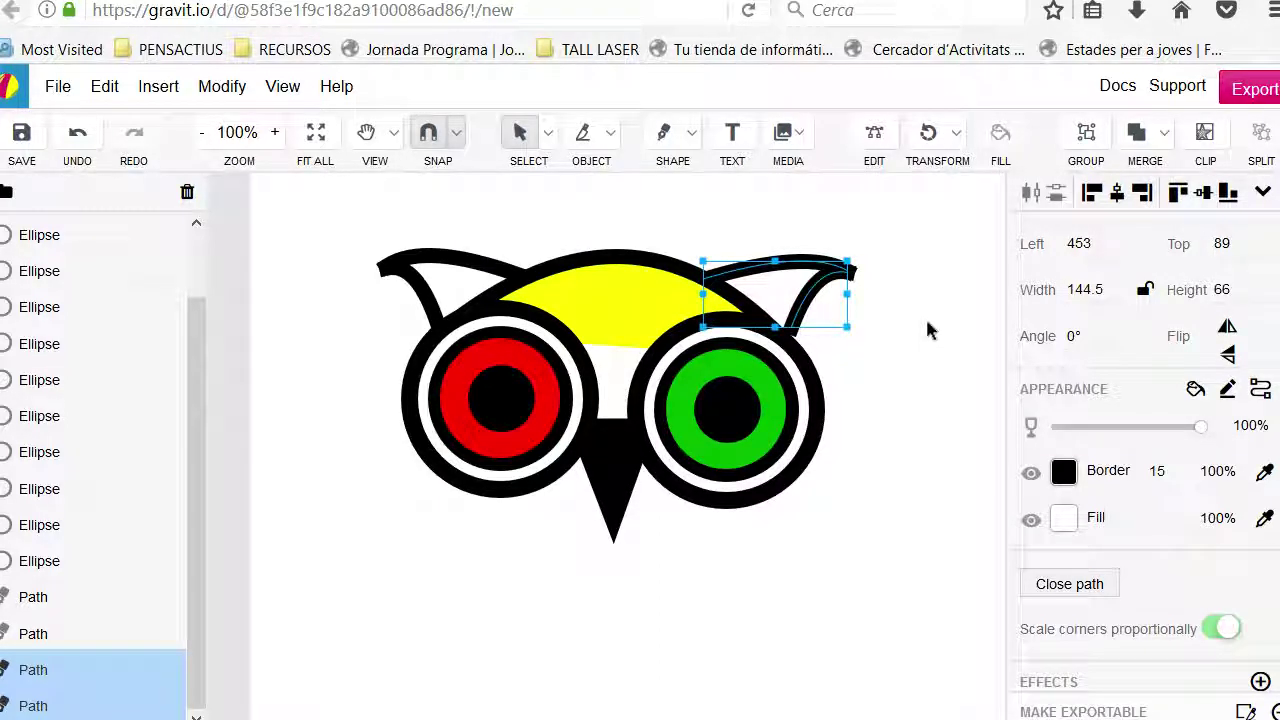
key("Left")
key("Left")
key("Left")
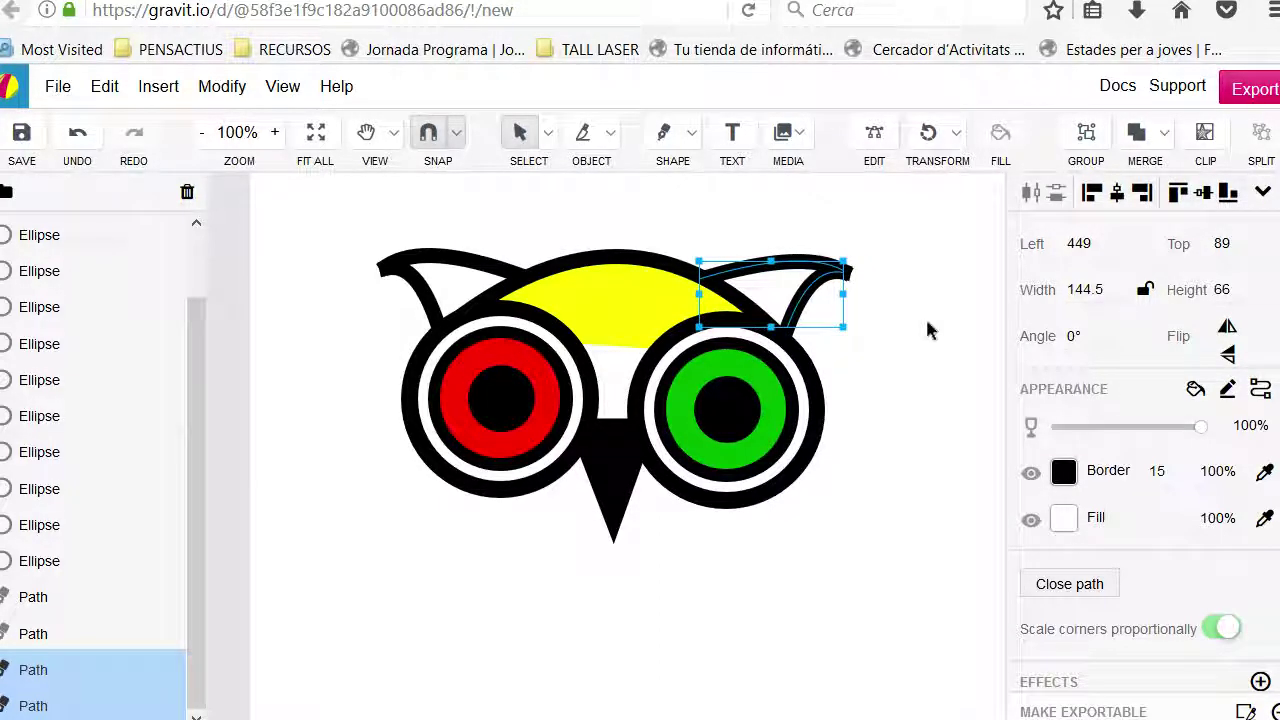
left_click(943, 349)
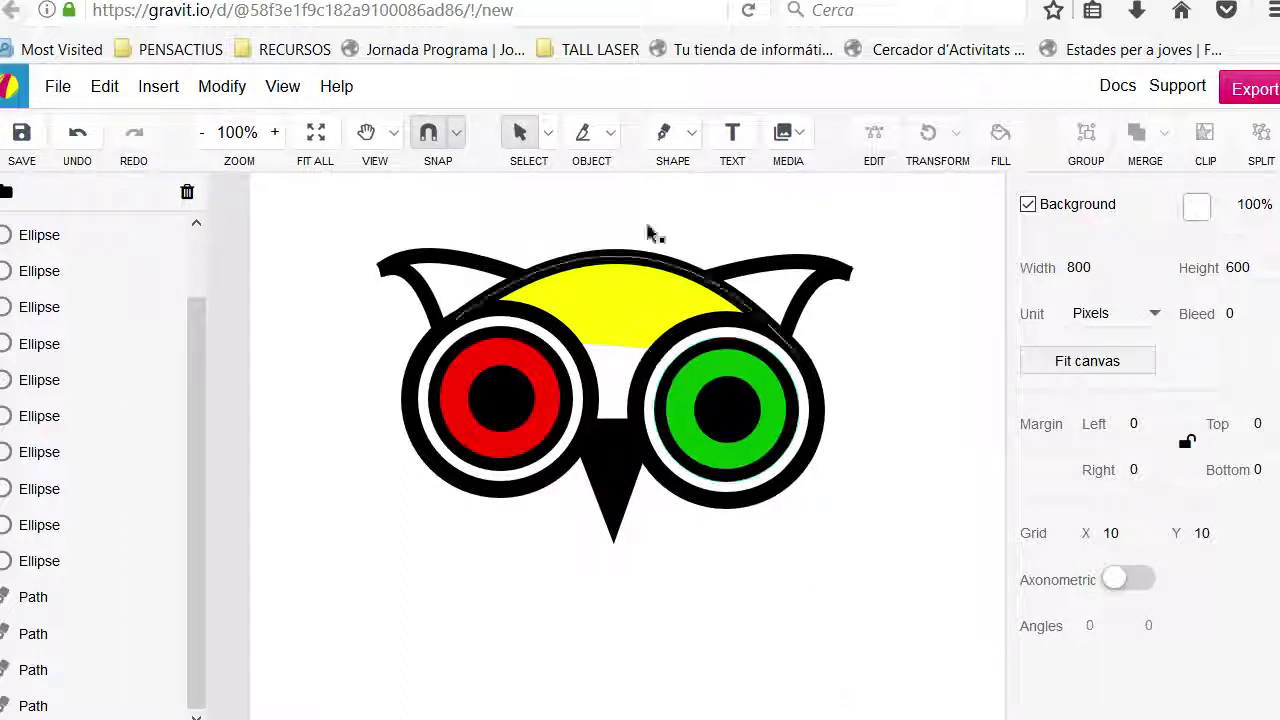
Draw a 156 px circle above the green eye and fill it with yellow.
left_click(693, 138)
left_click(737, 432)
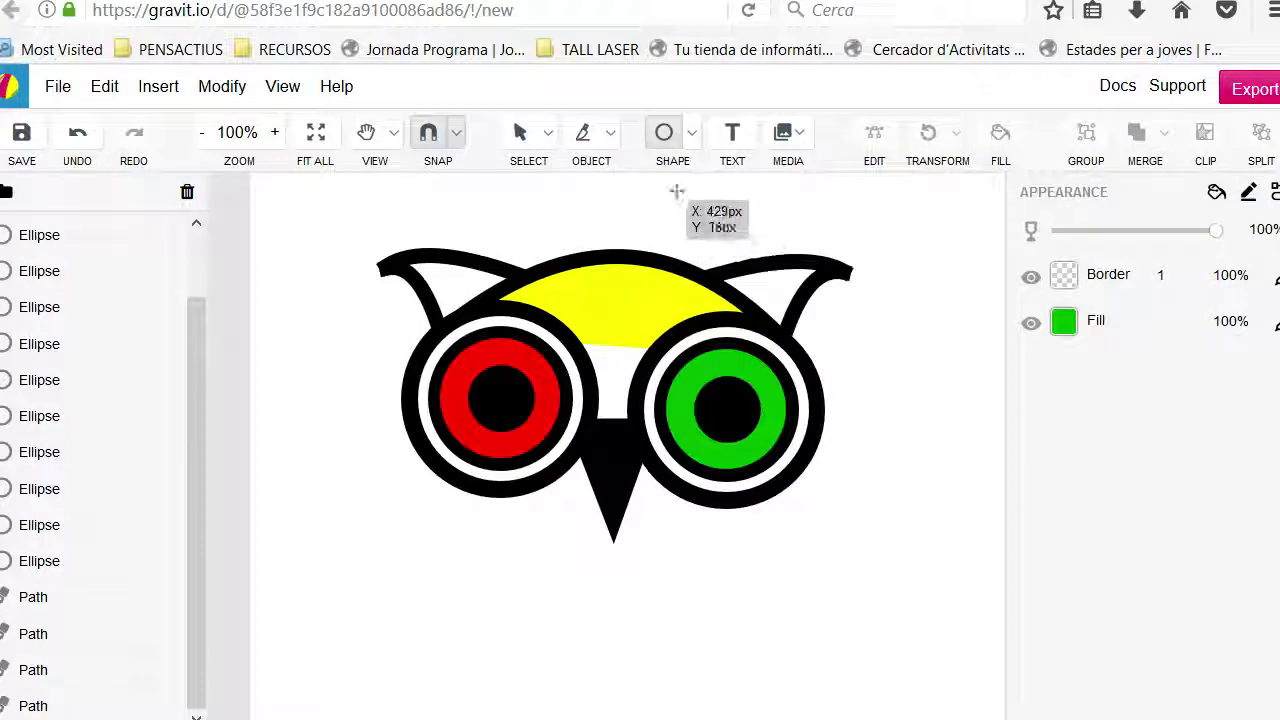
left_click_drag(678, 190, 832, 346)
left_click(1065, 520)
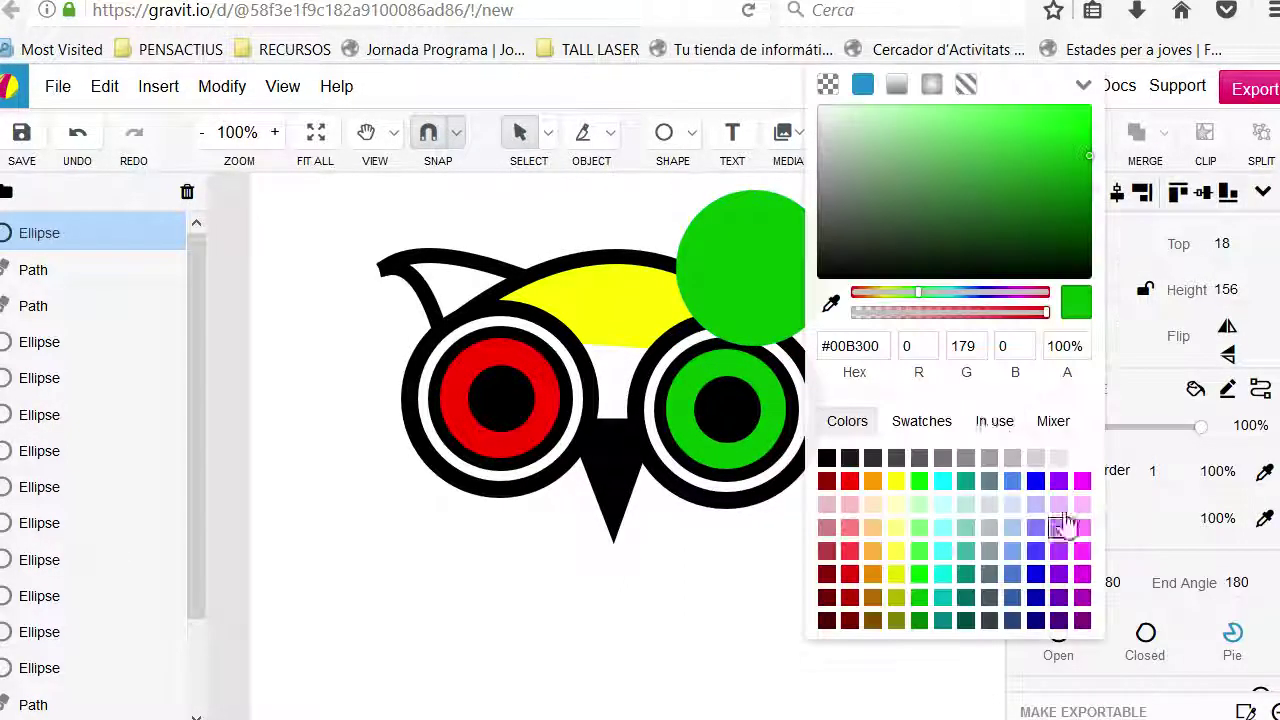
left_click(902, 483)
Move the yellow circle between the eyes to Left 285, Top 124, and send it to the back.
left_click_drag(748, 286, 608, 393)
right_click(608, 393)
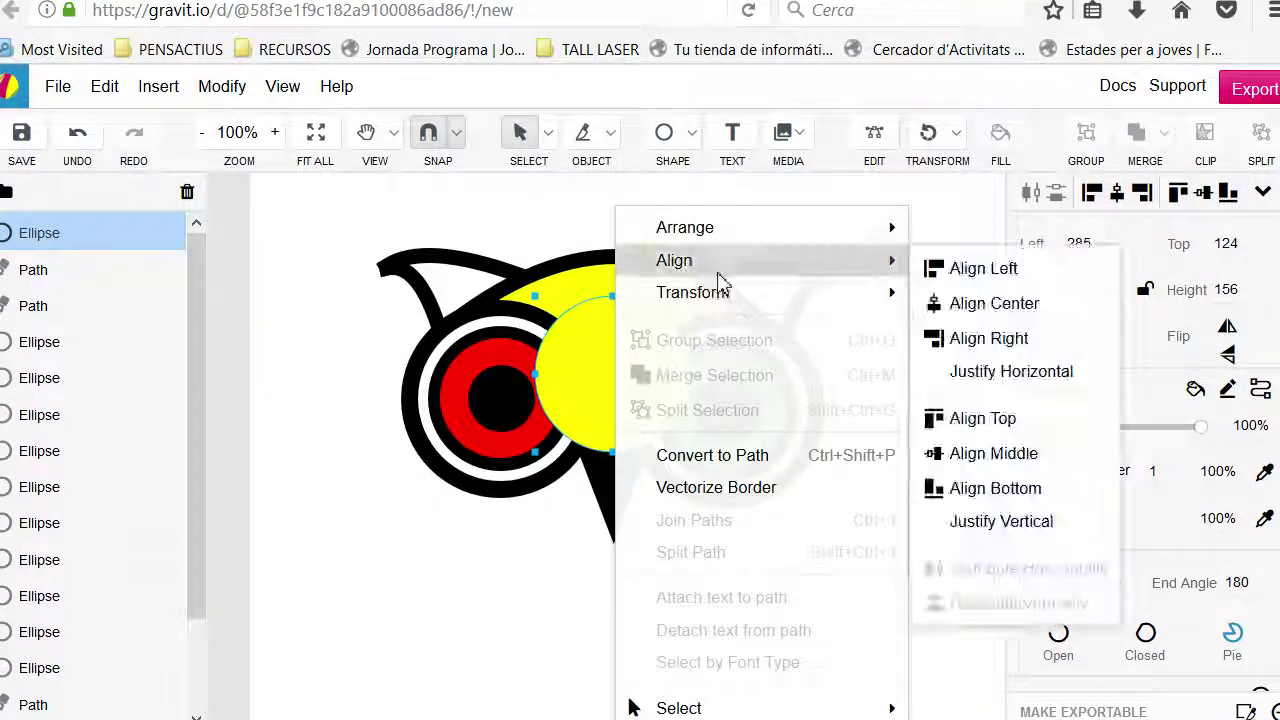
mouse_move(722, 228)
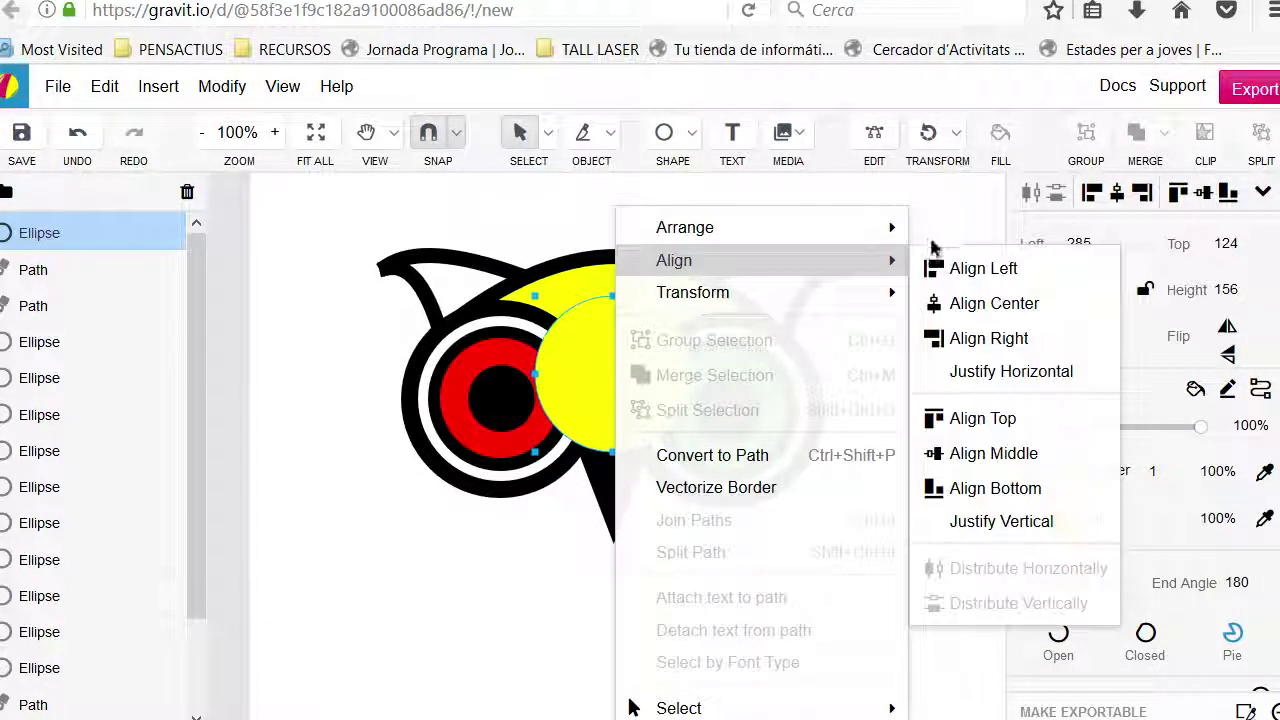
left_click(990, 331)
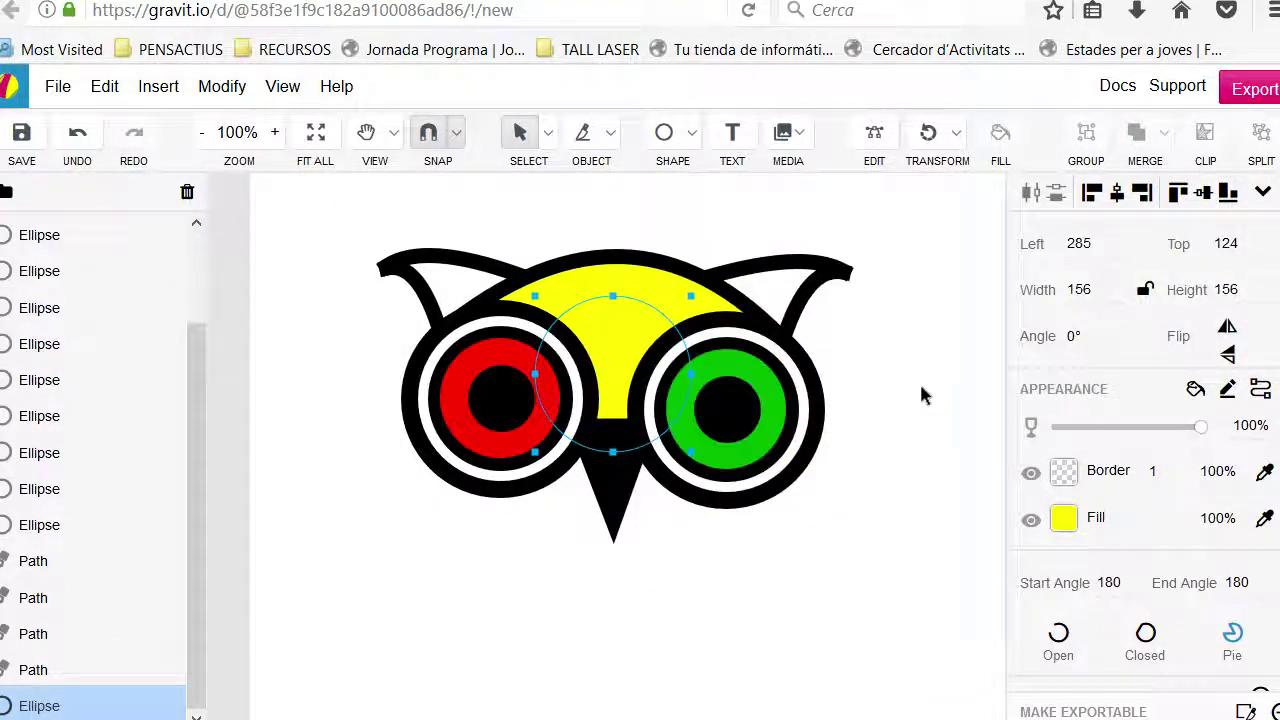
left_click(919, 381)
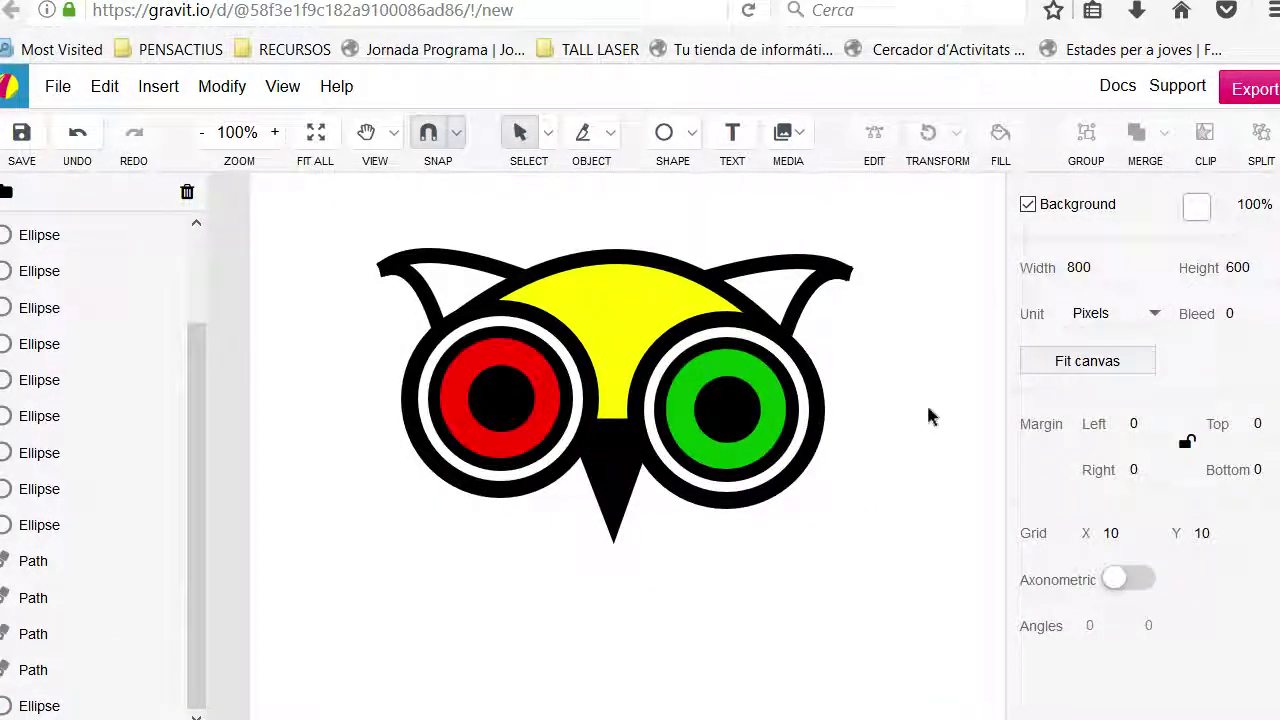